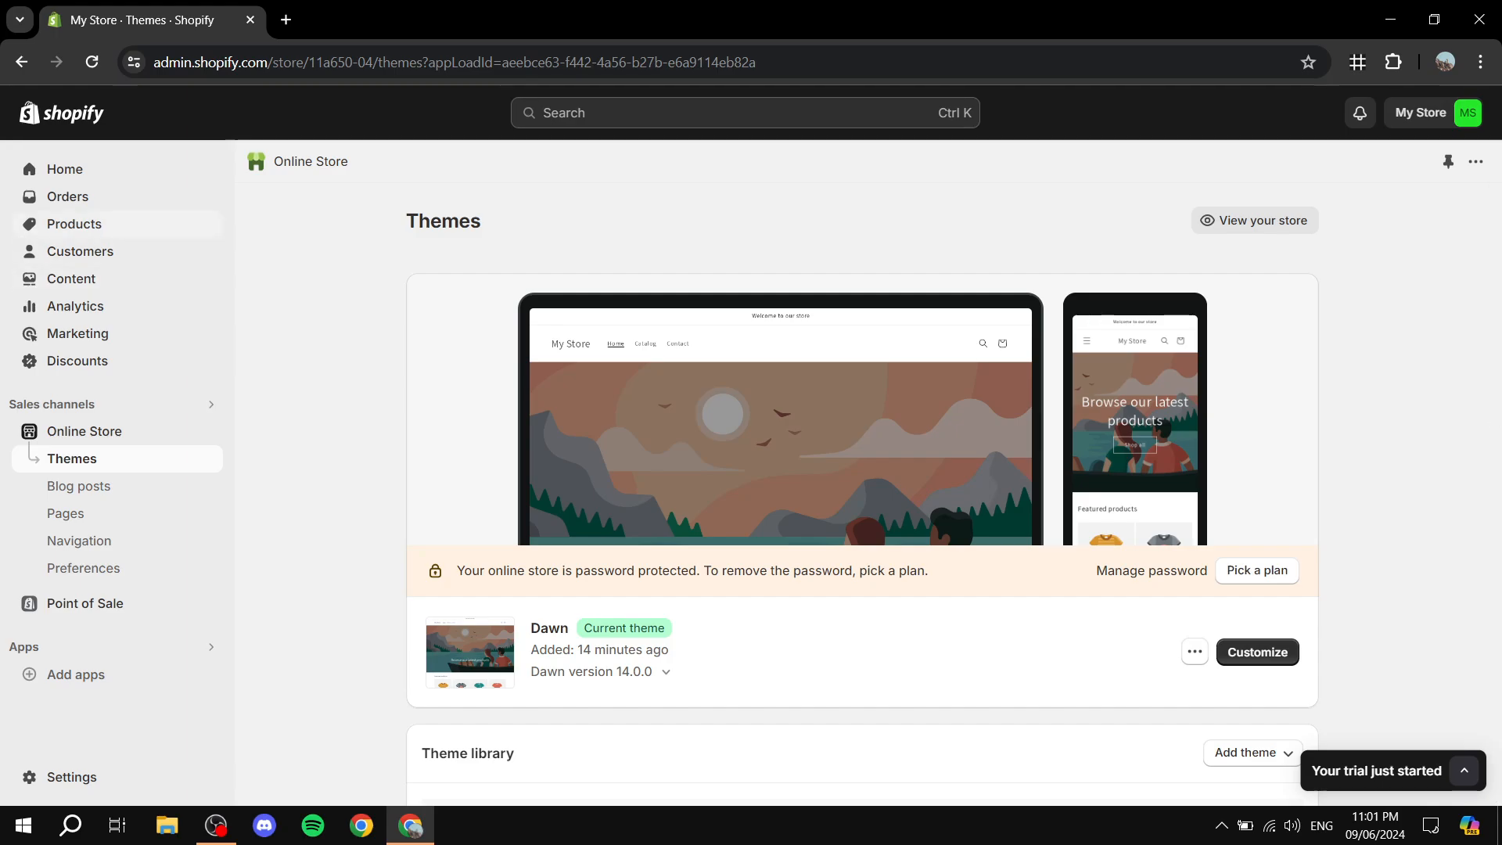
# - Start a new product in the store's product list and title it "Red"
pyautogui.click(74, 223)
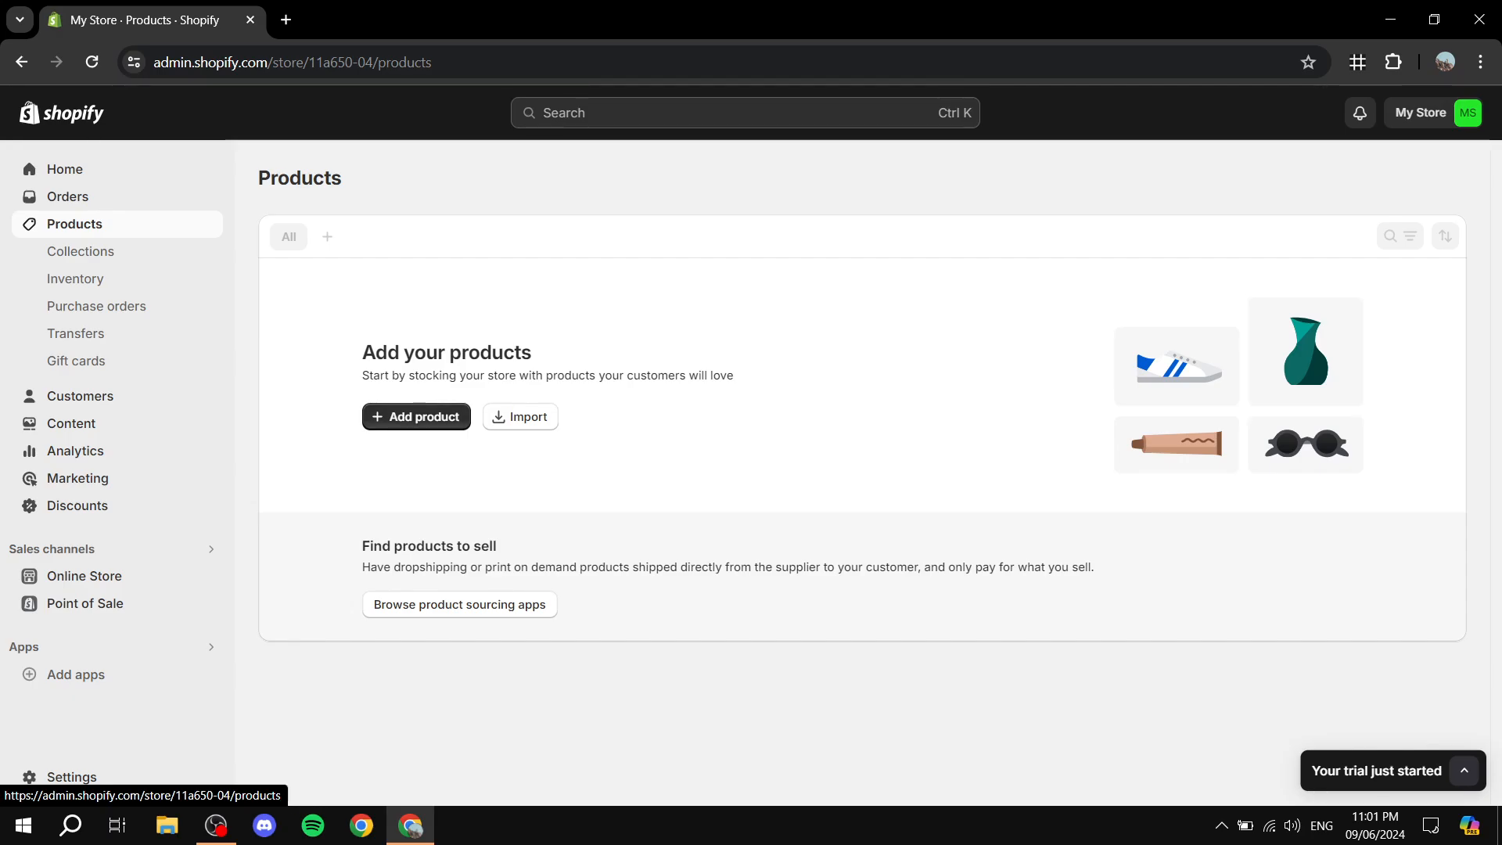
pyautogui.moveTo(362, 352); pyautogui.dragTo(425, 352)
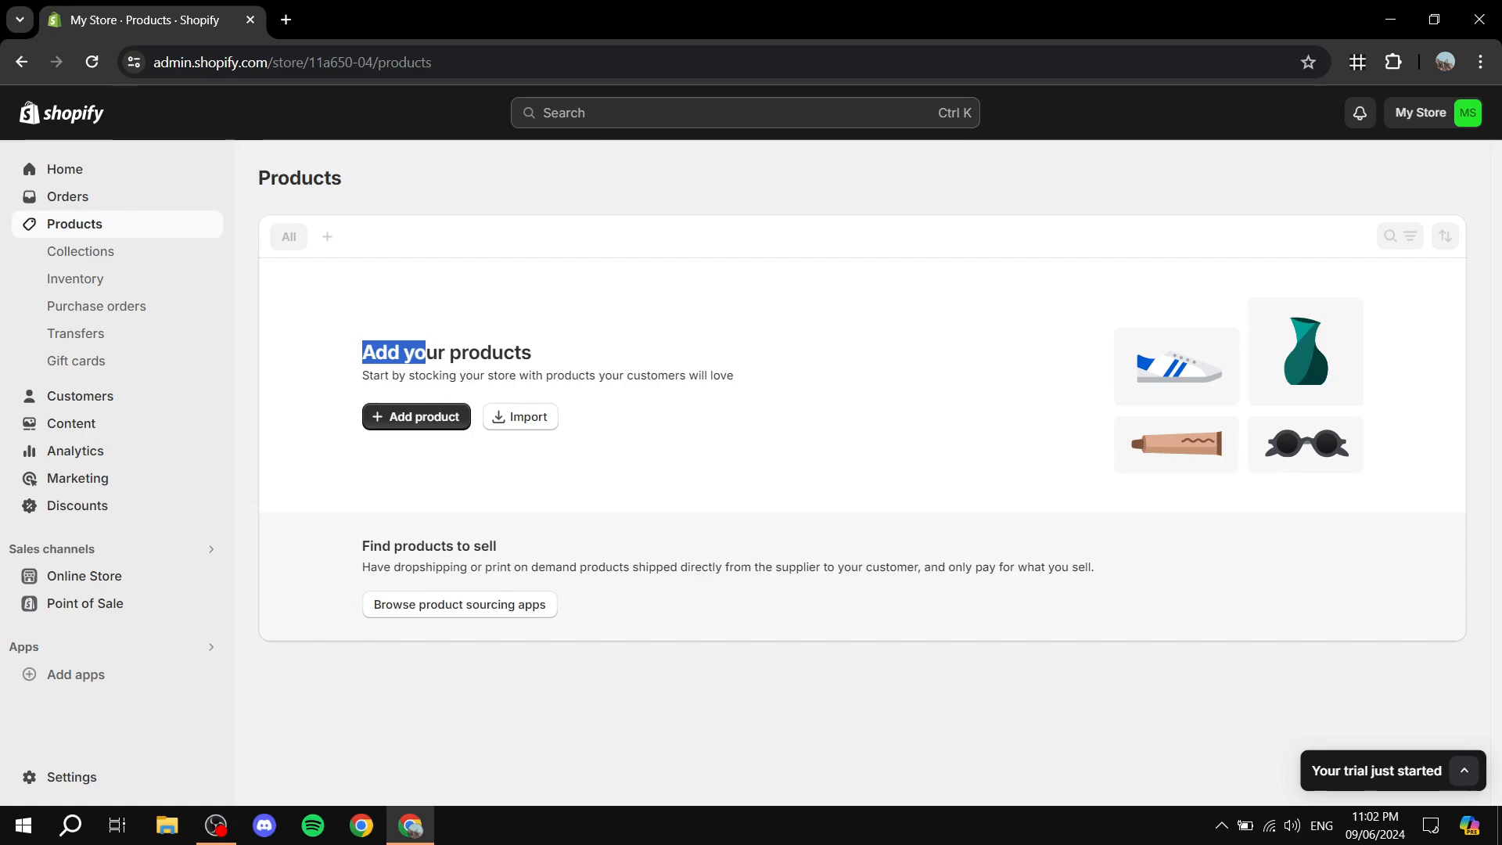
pyautogui.click(426, 354)
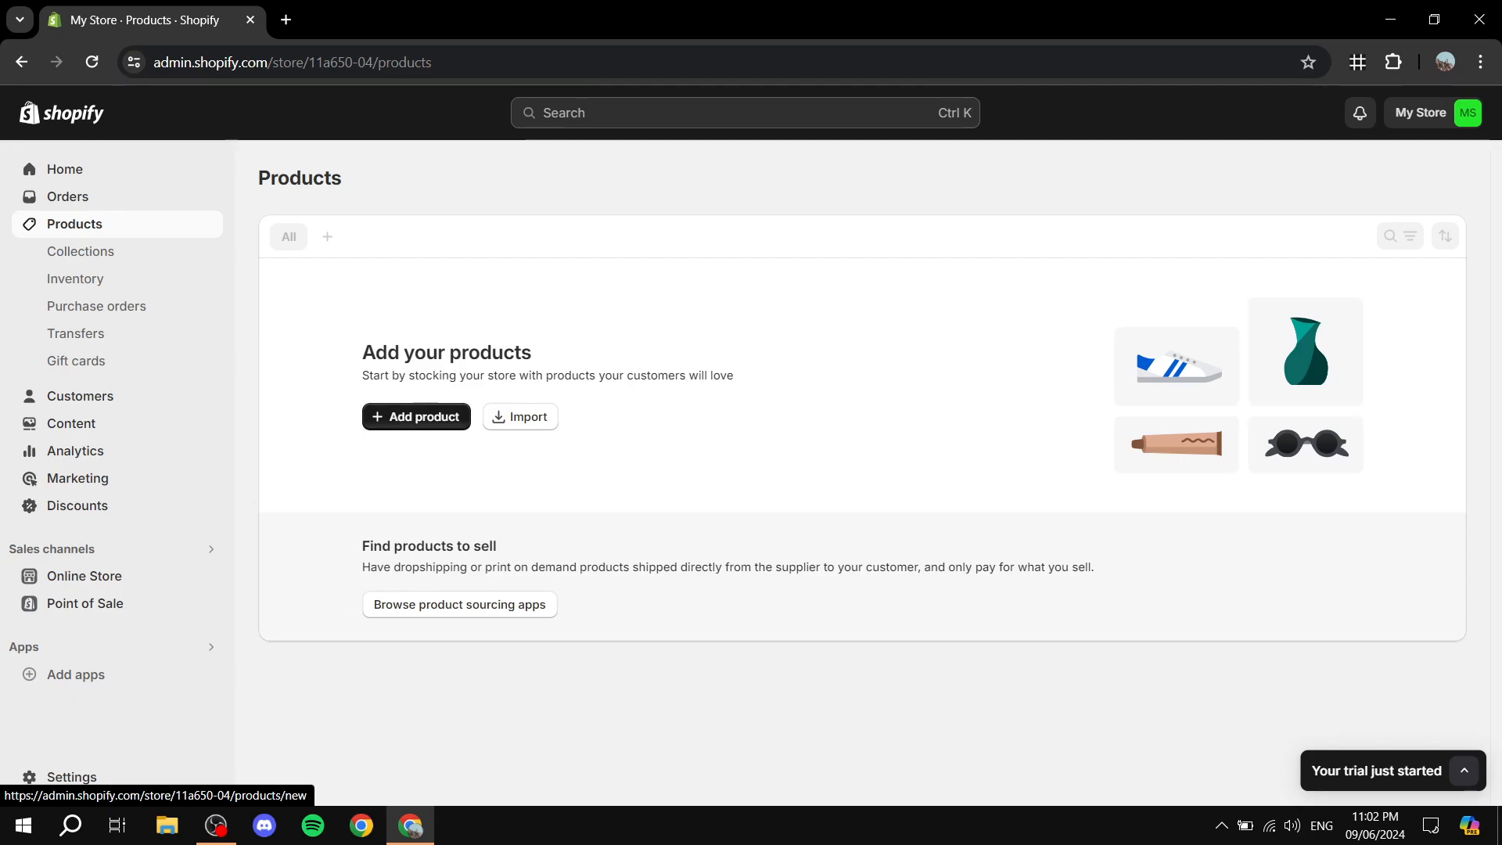
pyautogui.click(416, 416)
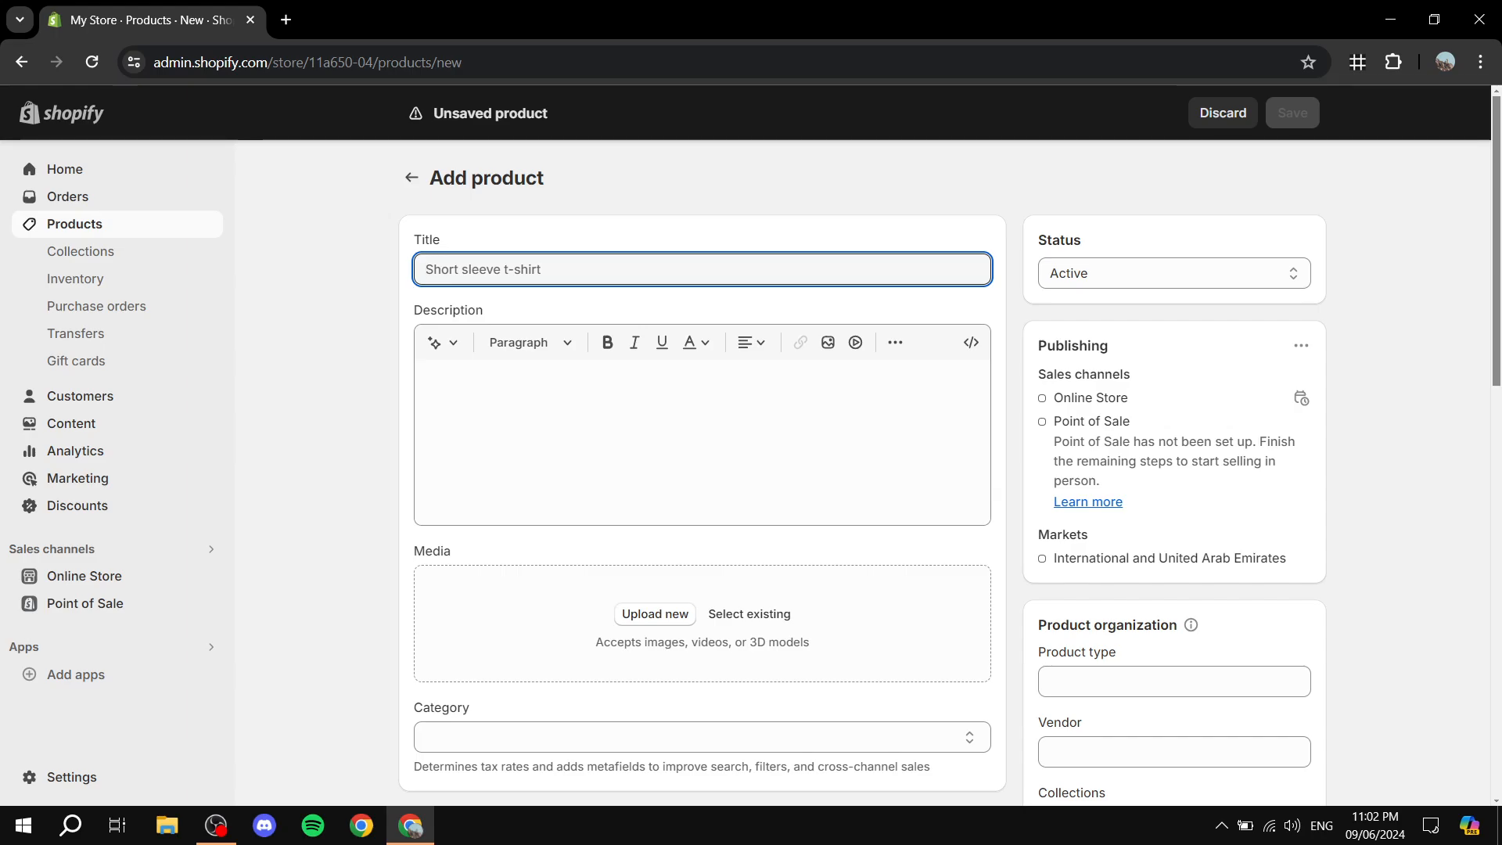
pyautogui.write('Red')
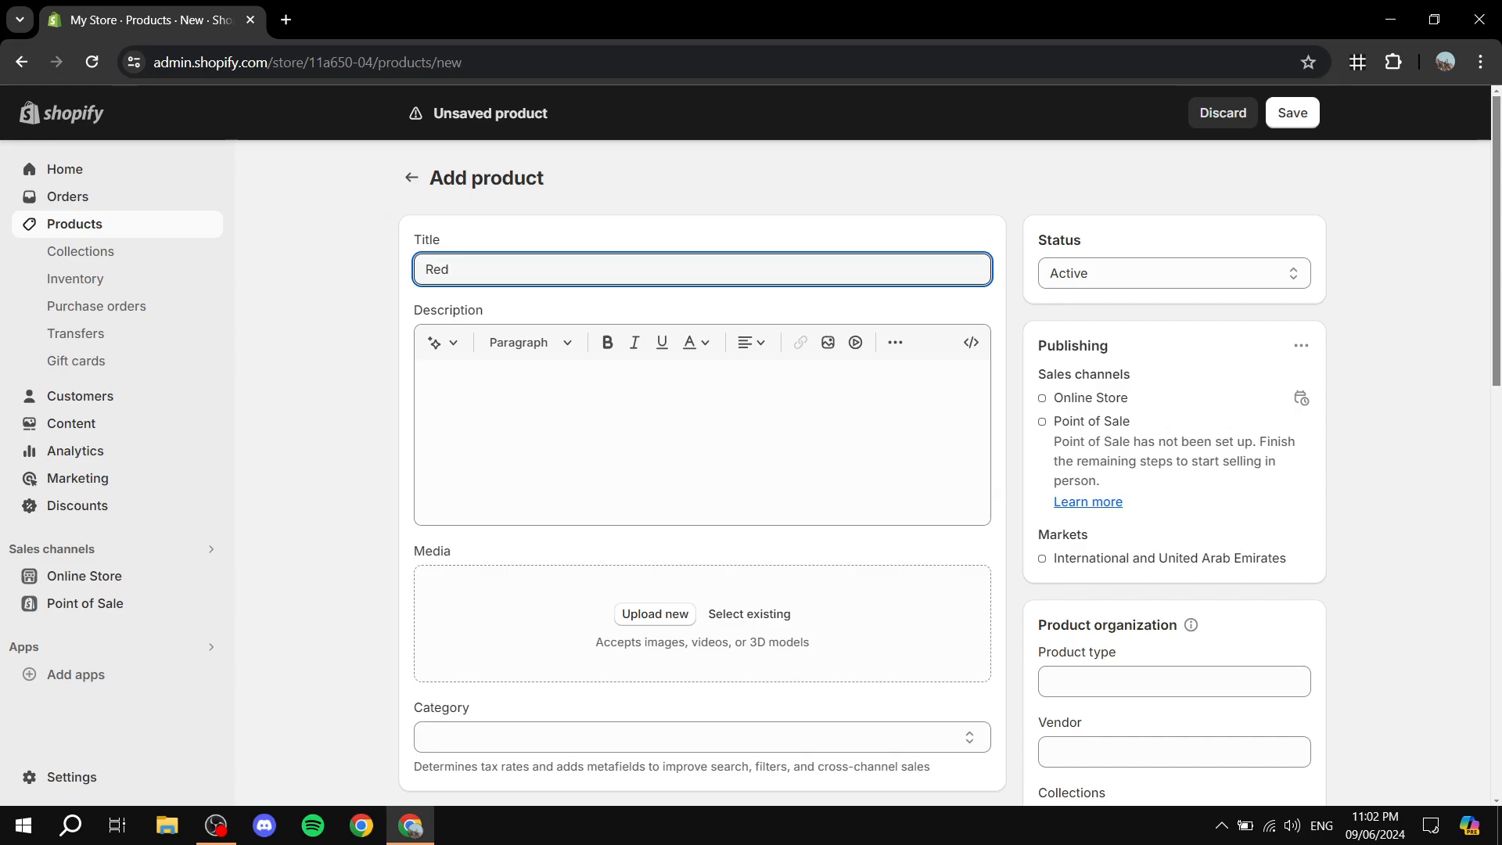
# - Upload the dark red Colors PNG image as the product's media and set the product category to Blouses
pyautogui.click(426, 380)
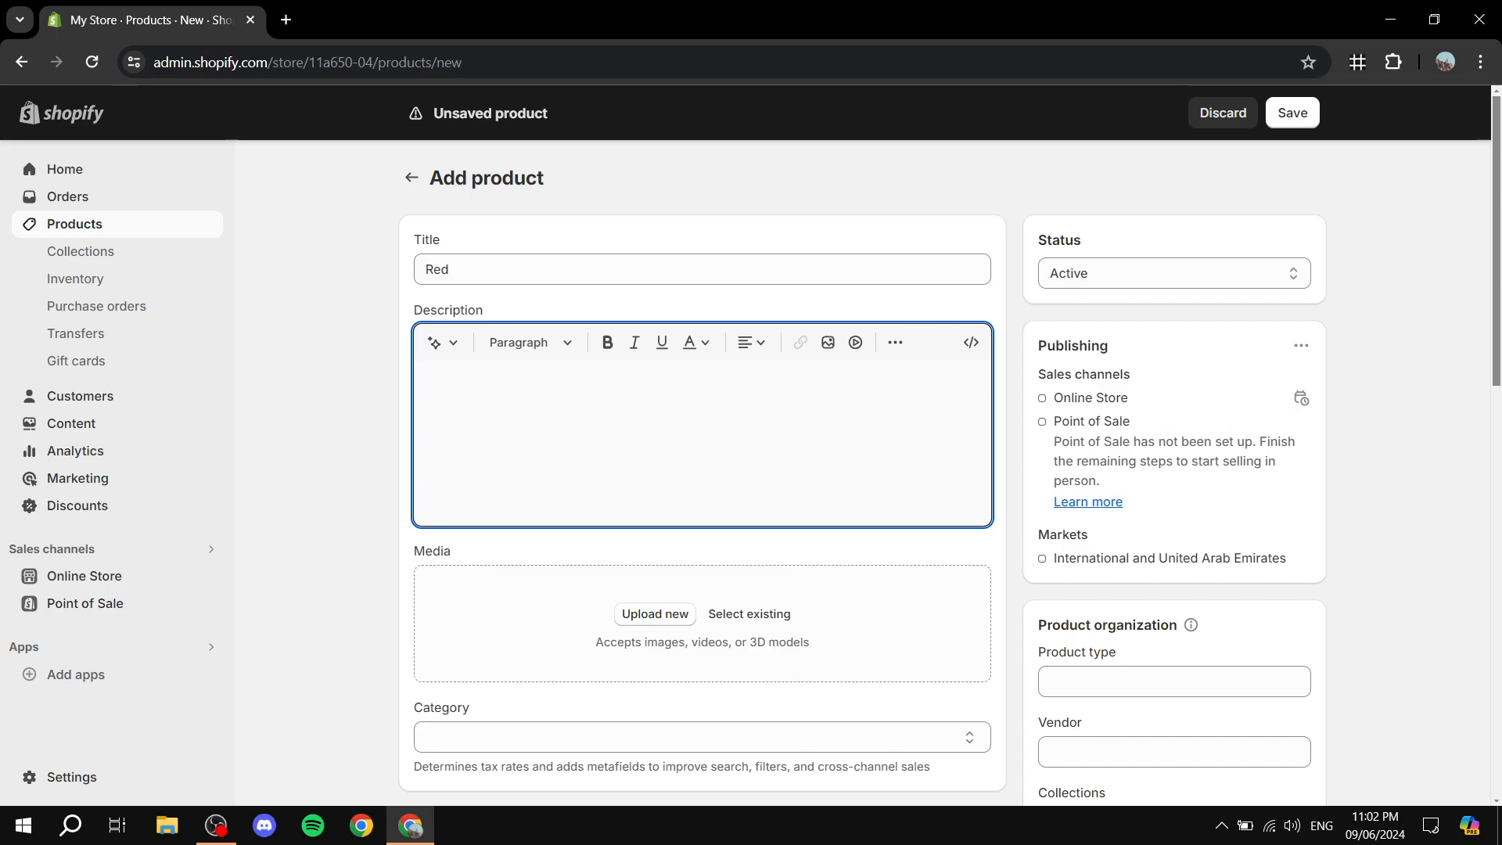
pyautogui.scroll(-4, 655, 470)
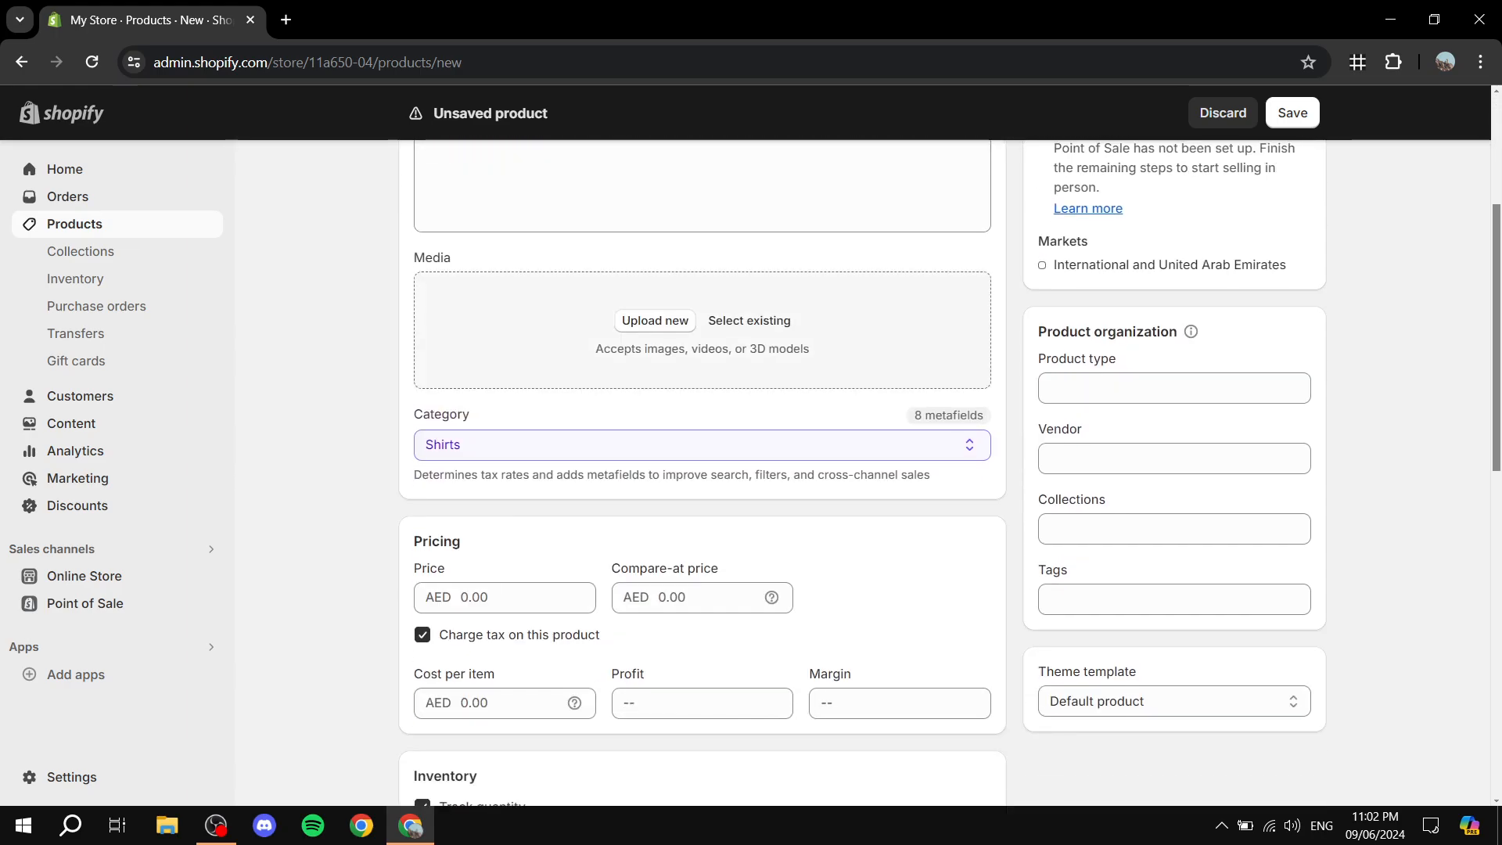
pyautogui.click(654, 320)
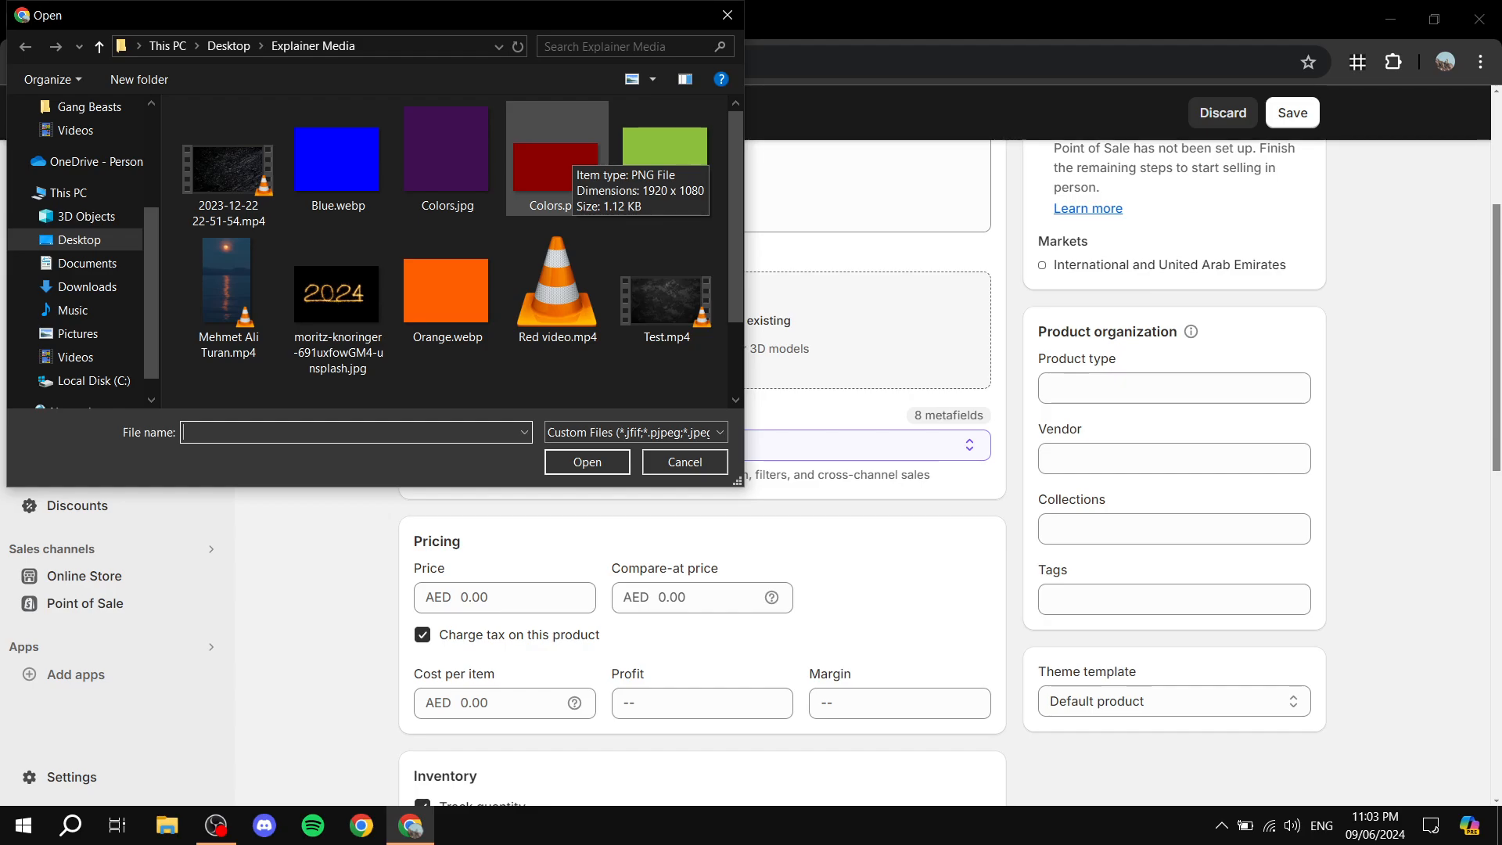
pyautogui.doubleClick(555, 164)
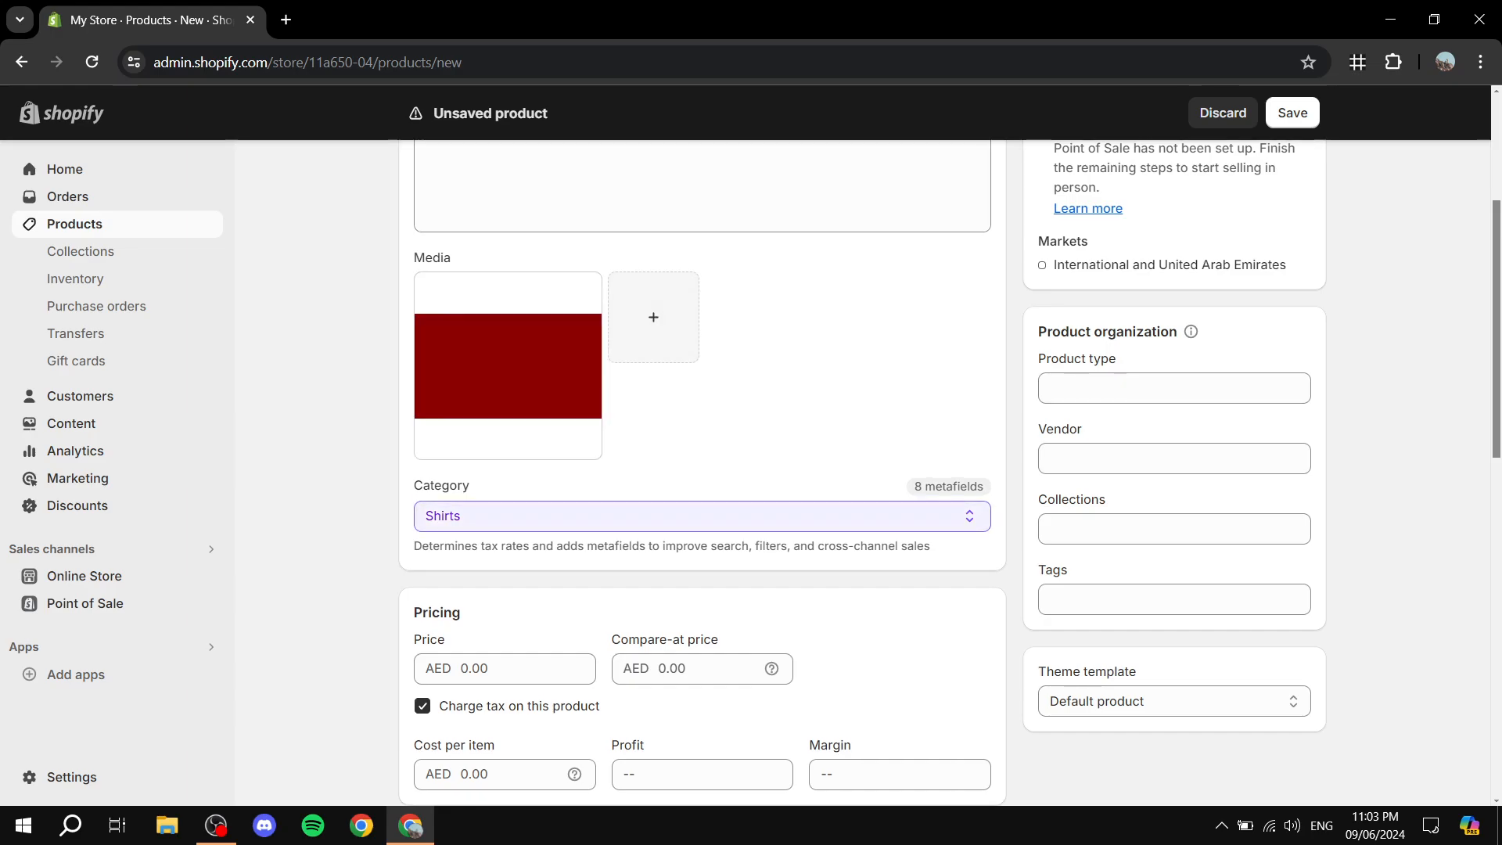
pyautogui.click(688, 517)
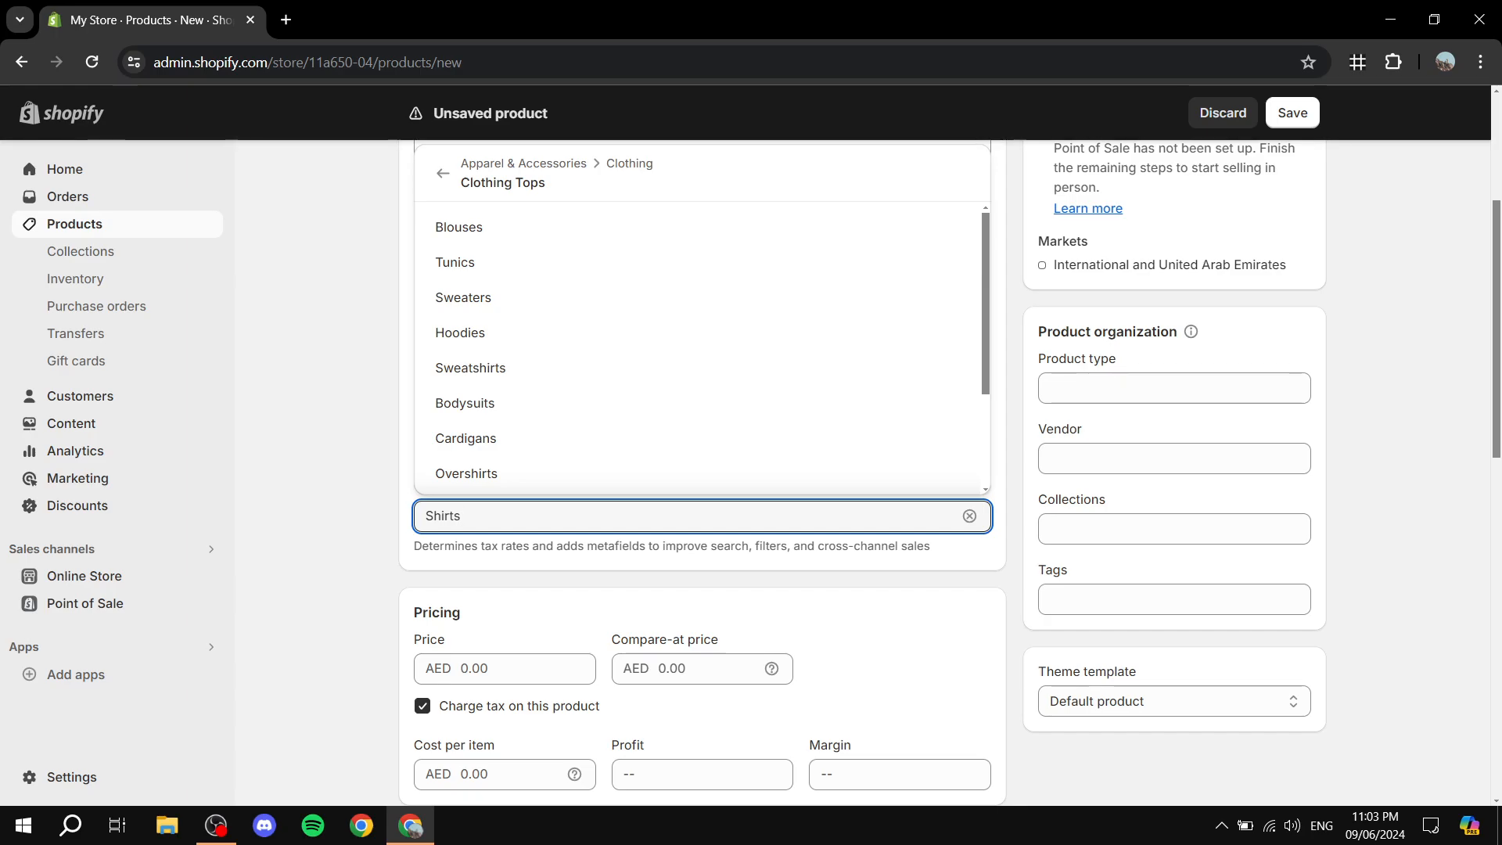
pyautogui.click(459, 227)
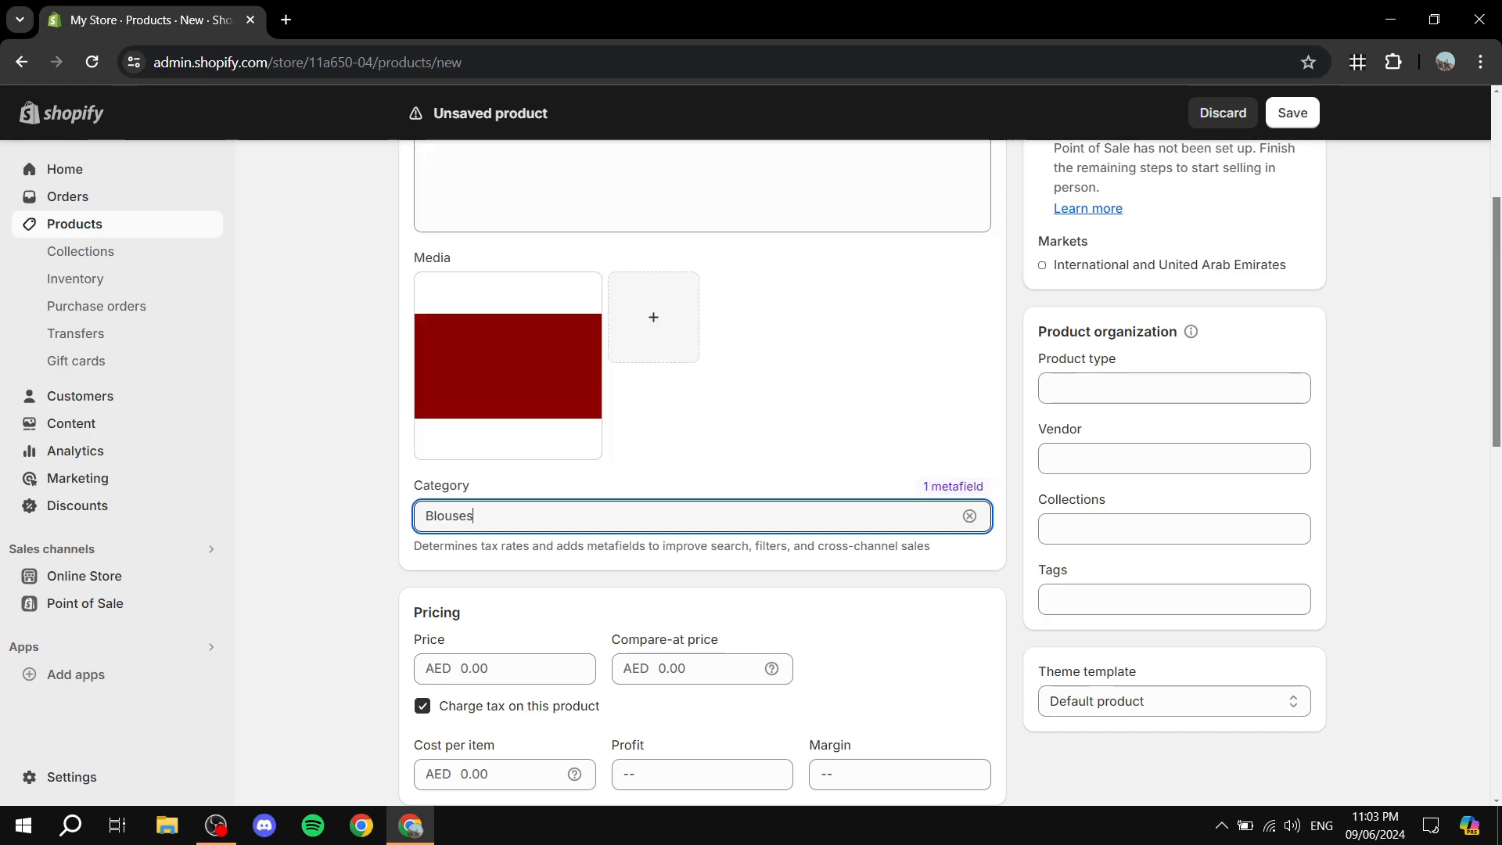
# - Set the product's price to AED 50 and turn off charging tax on it
pyautogui.scroll(-4, 508, 391)
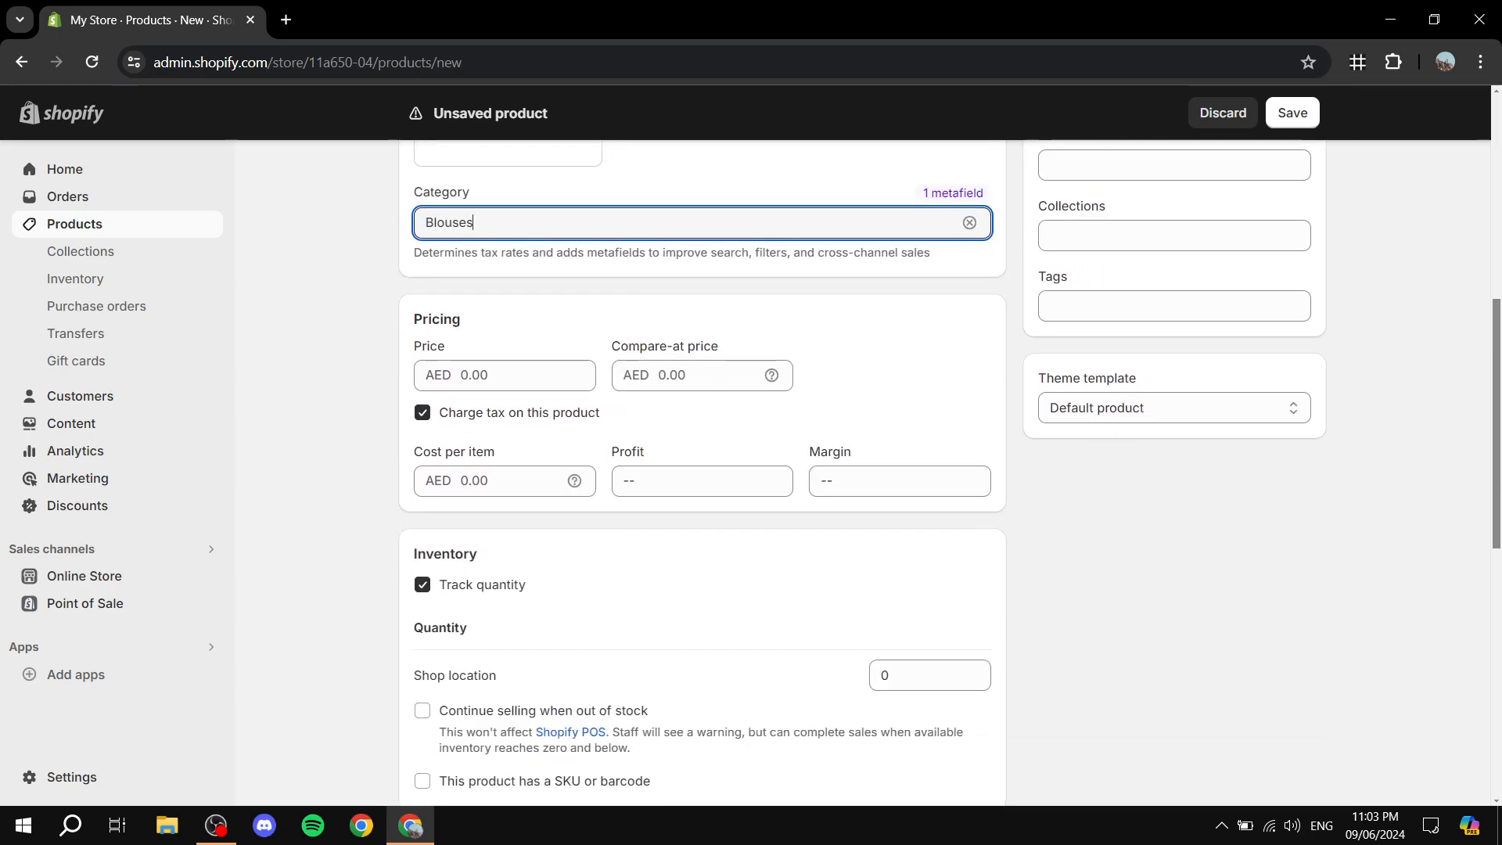
pyautogui.scroll(1, 704, 469)
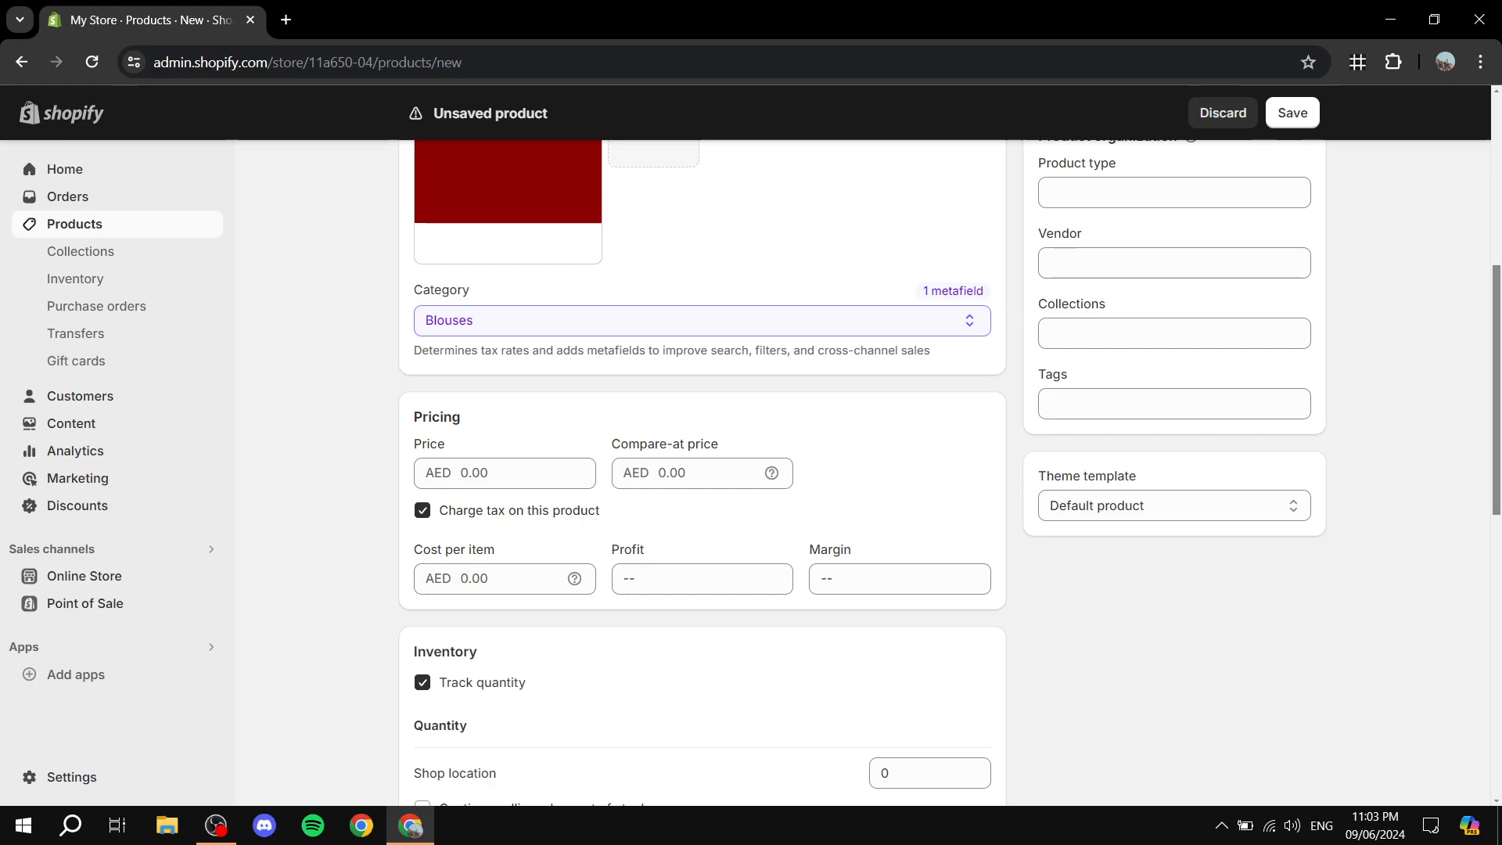
pyautogui.click(504, 473)
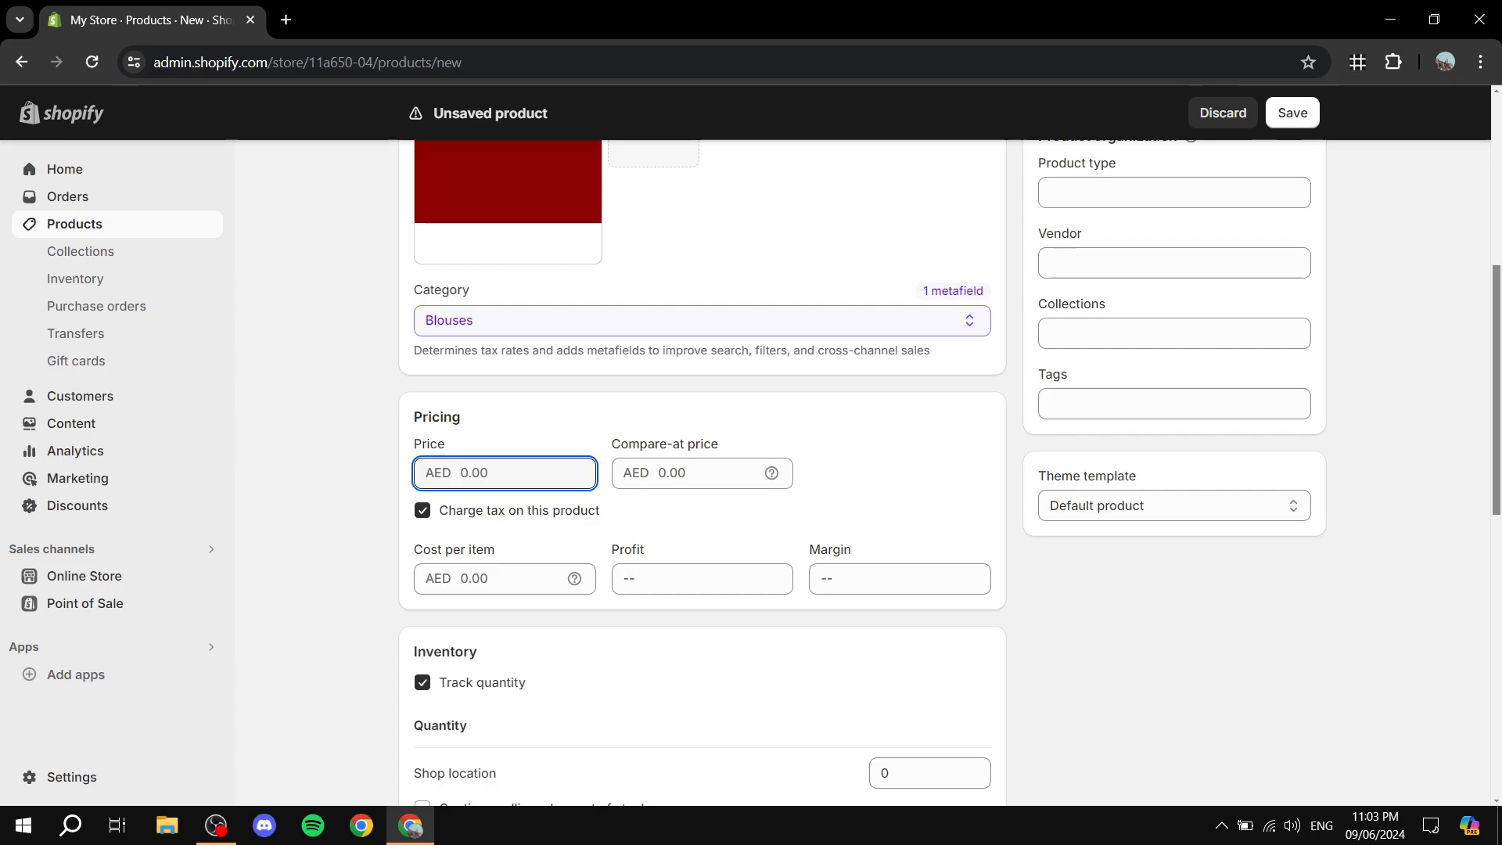
pyautogui.write('50')
pyautogui.click(423, 510)
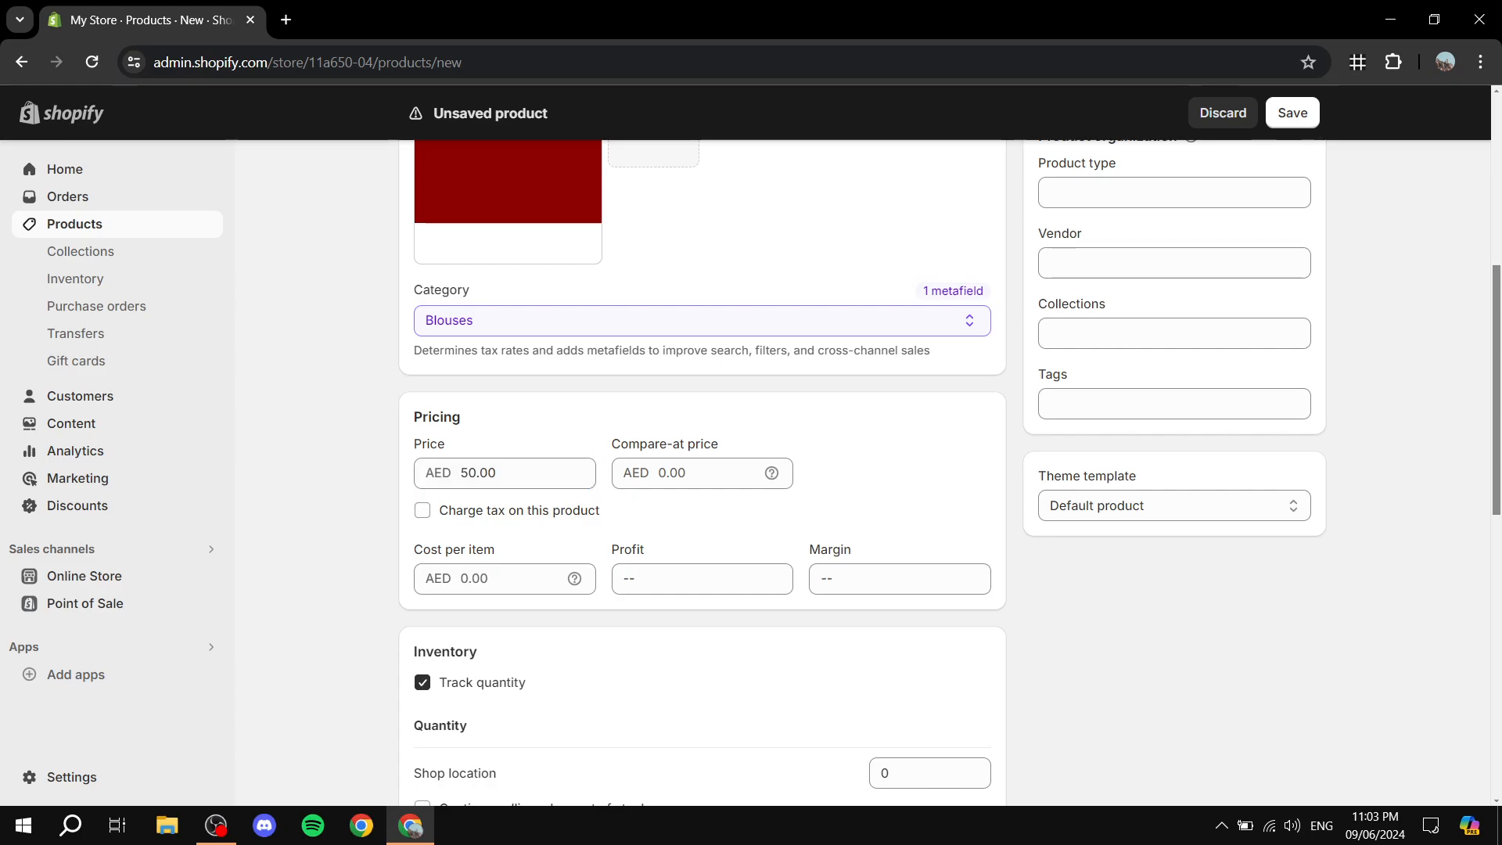
# - Set the inventory quantity at the shop location to 50
pyautogui.scroll(-1, 860, 470)
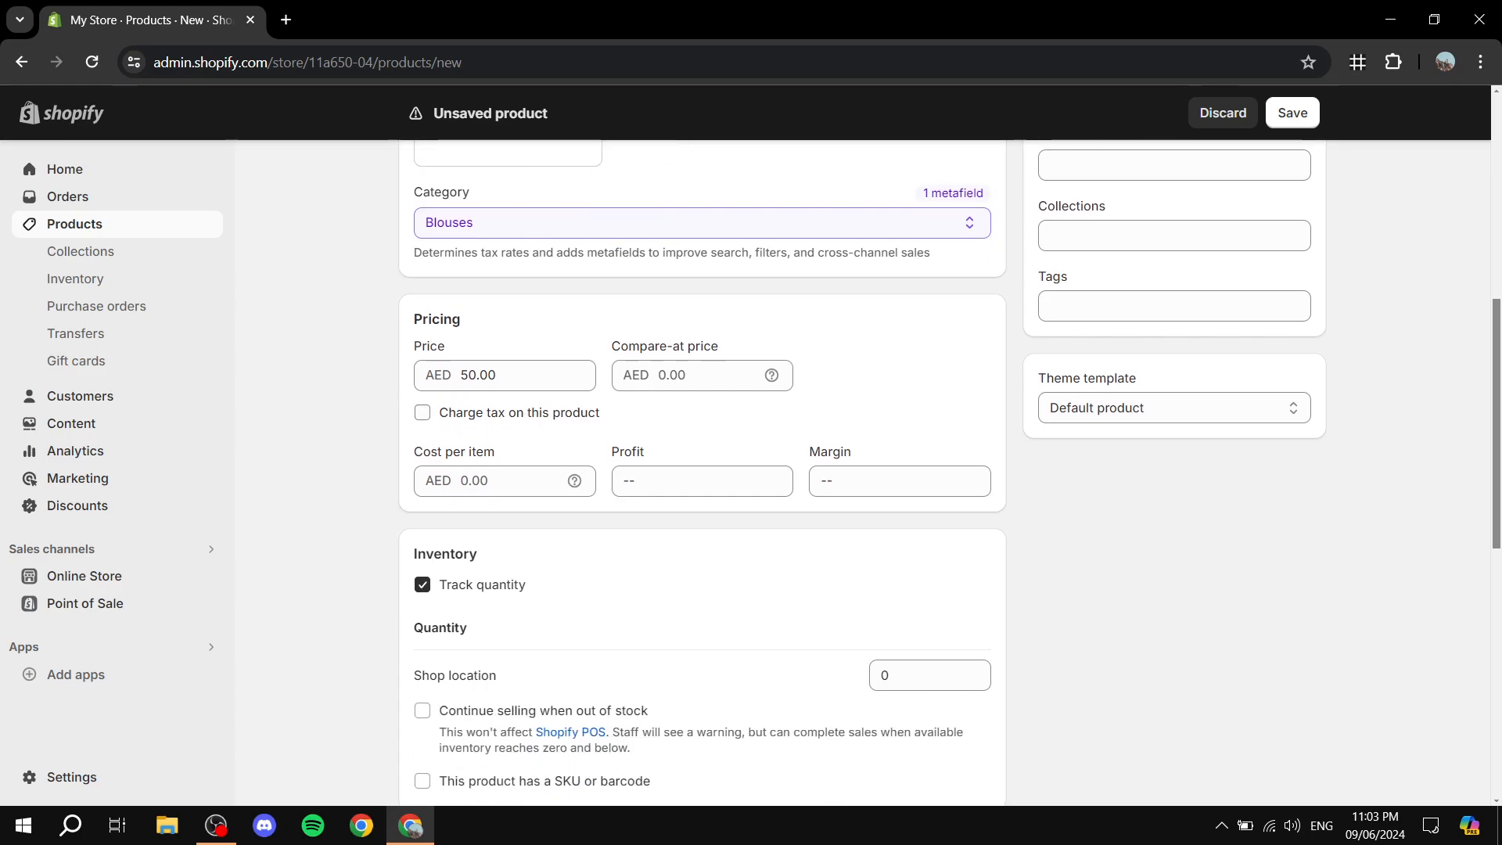
pyautogui.scroll(-1, 861, 469)
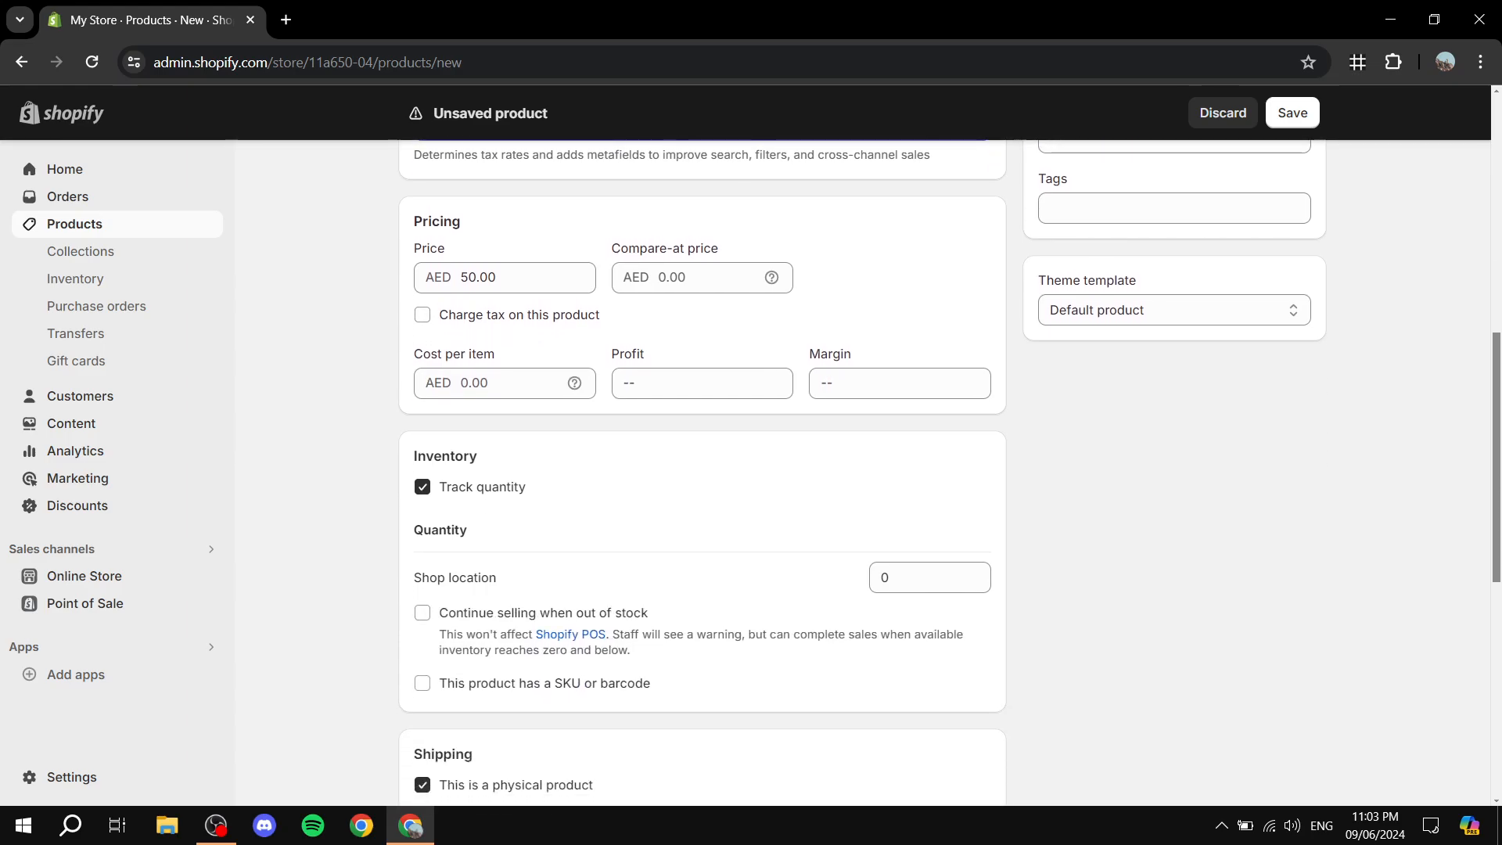
pyautogui.click(919, 577)
pyautogui.write('50')
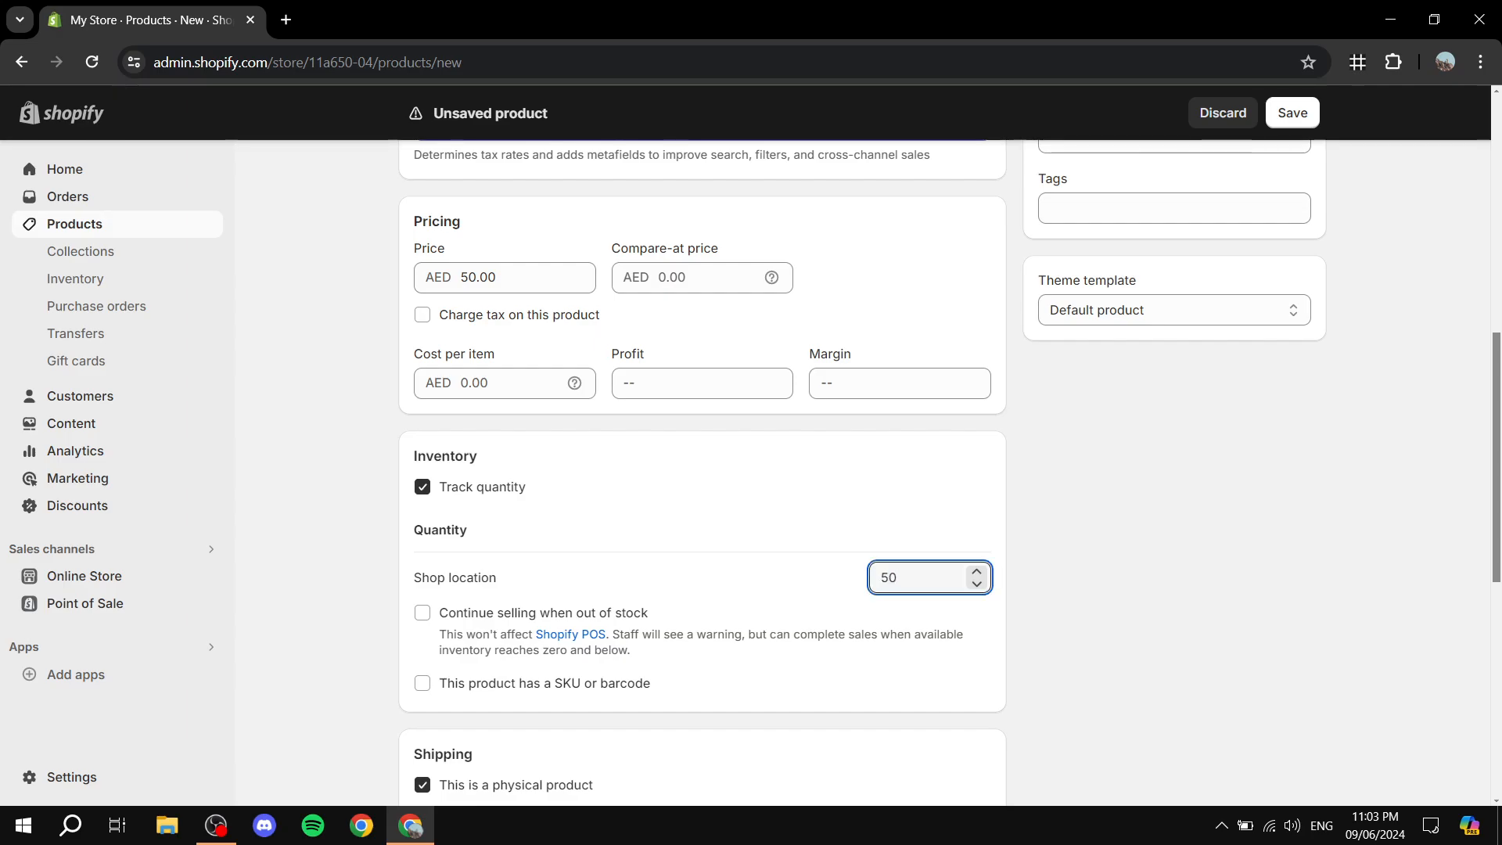
pyautogui.click(1095, 540)
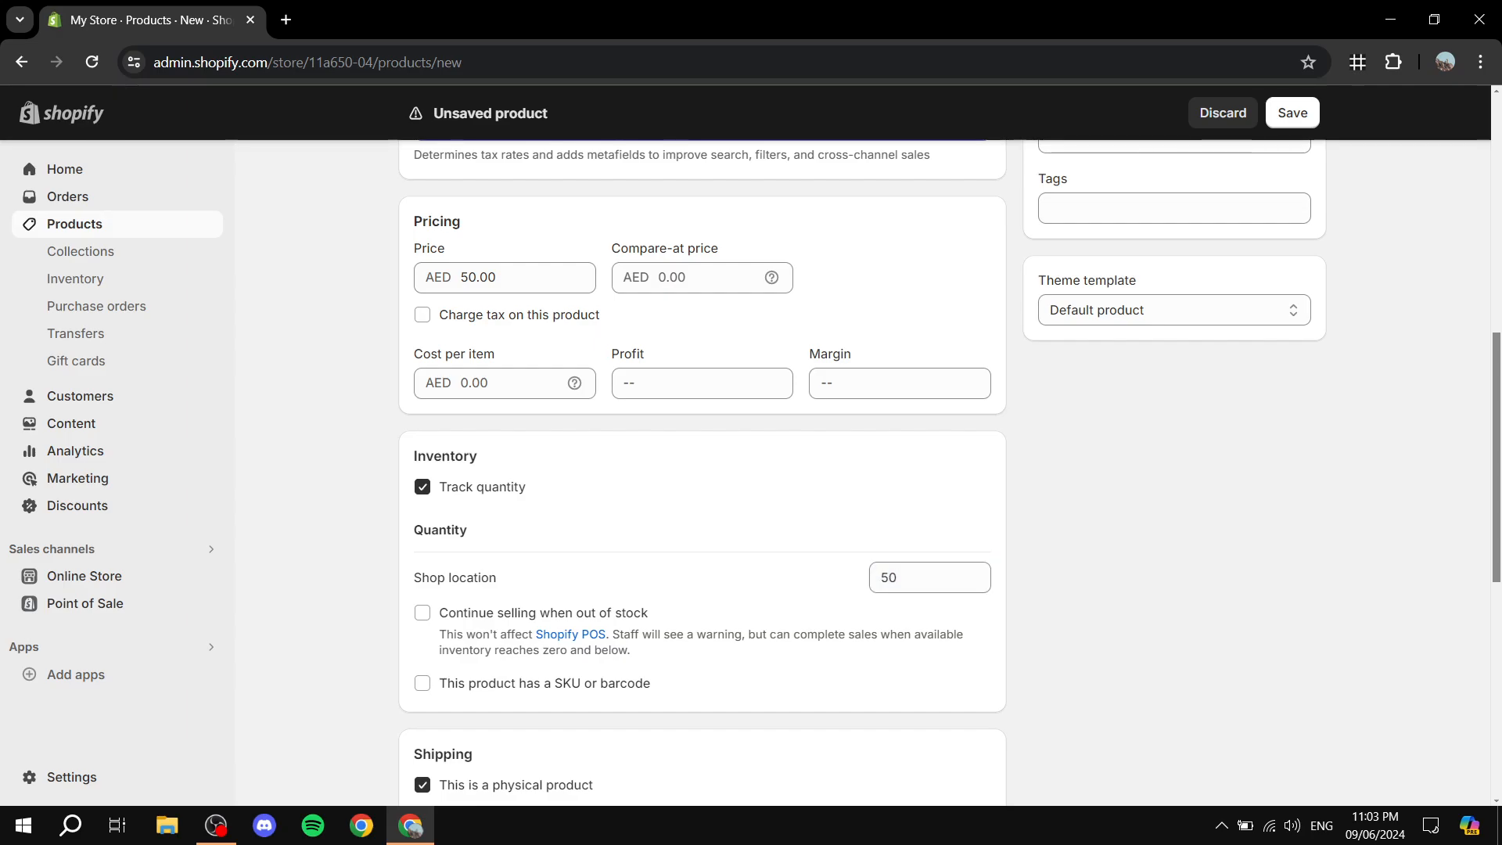
# - Review the shipping and variants sections of the product form, including the list of available variant option types
pyautogui.scroll(-1, 951, 473)
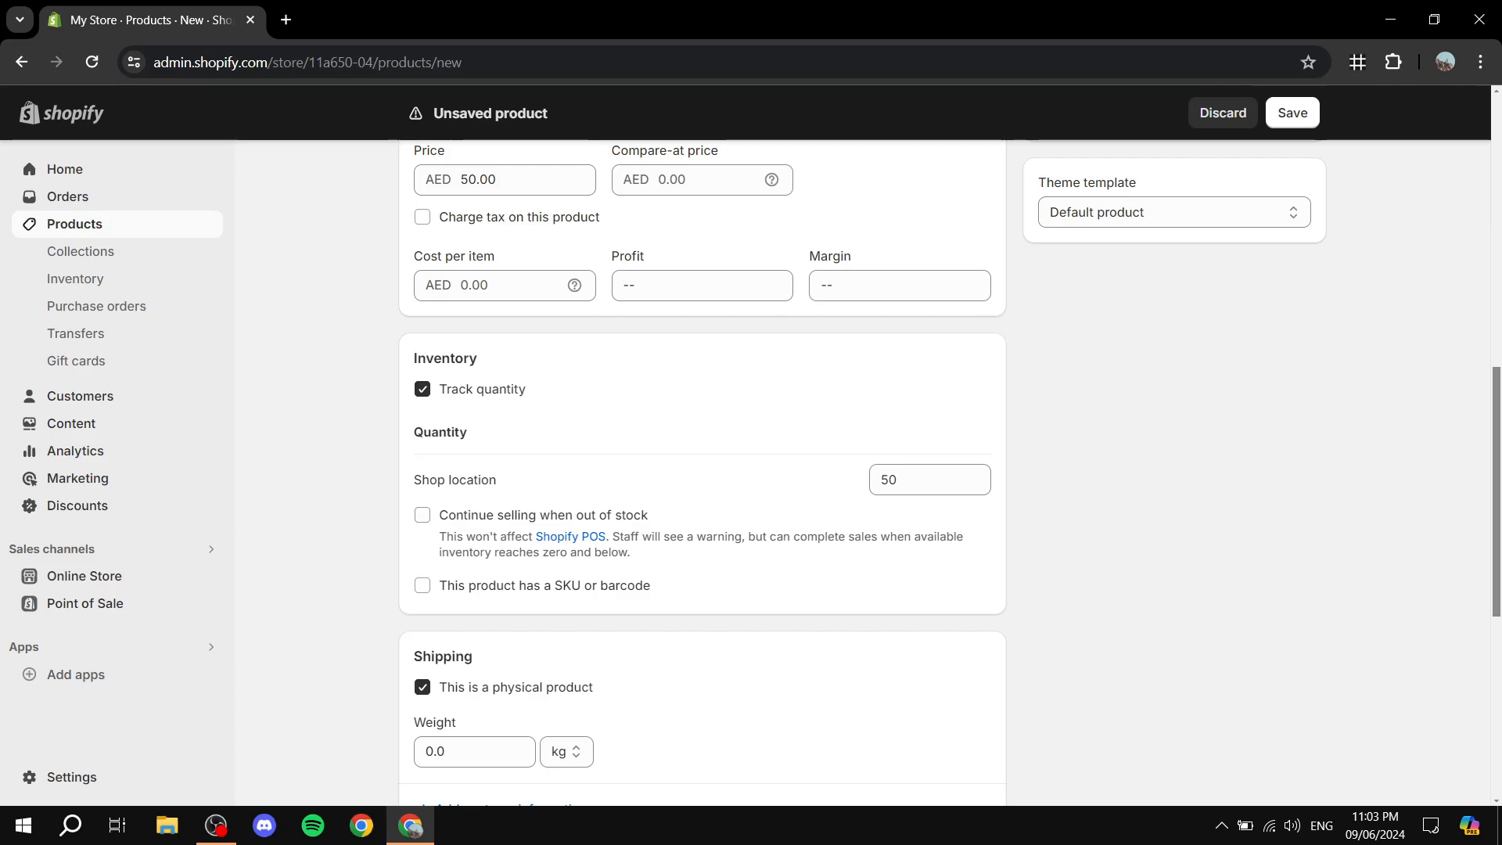
pyautogui.scroll(-1, 950, 472)
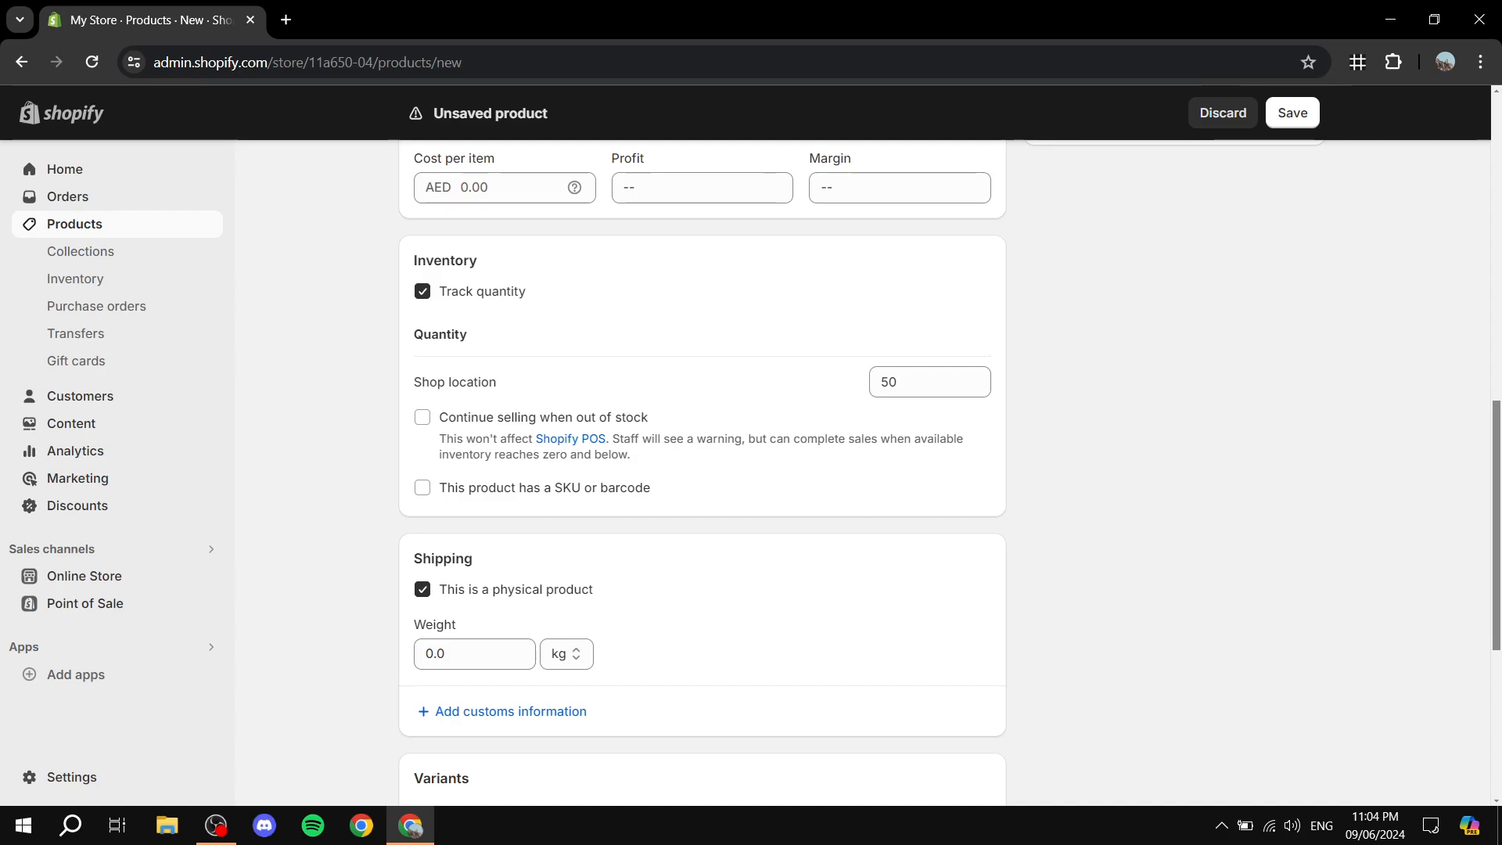
pyautogui.scroll(-5, 701, 470)
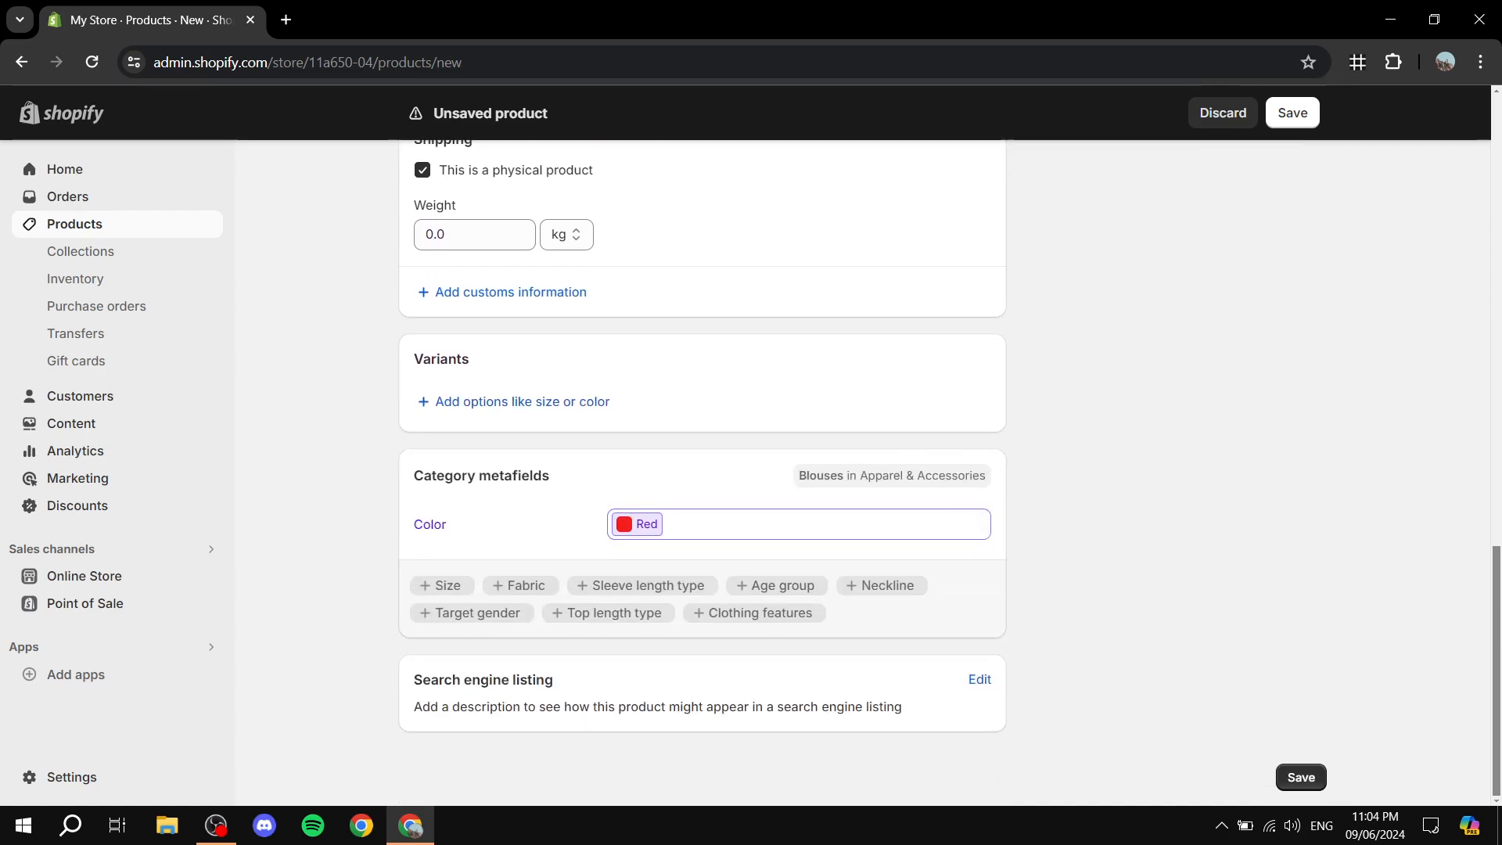
pyautogui.doubleClick(441, 359)
pyautogui.click(501, 361)
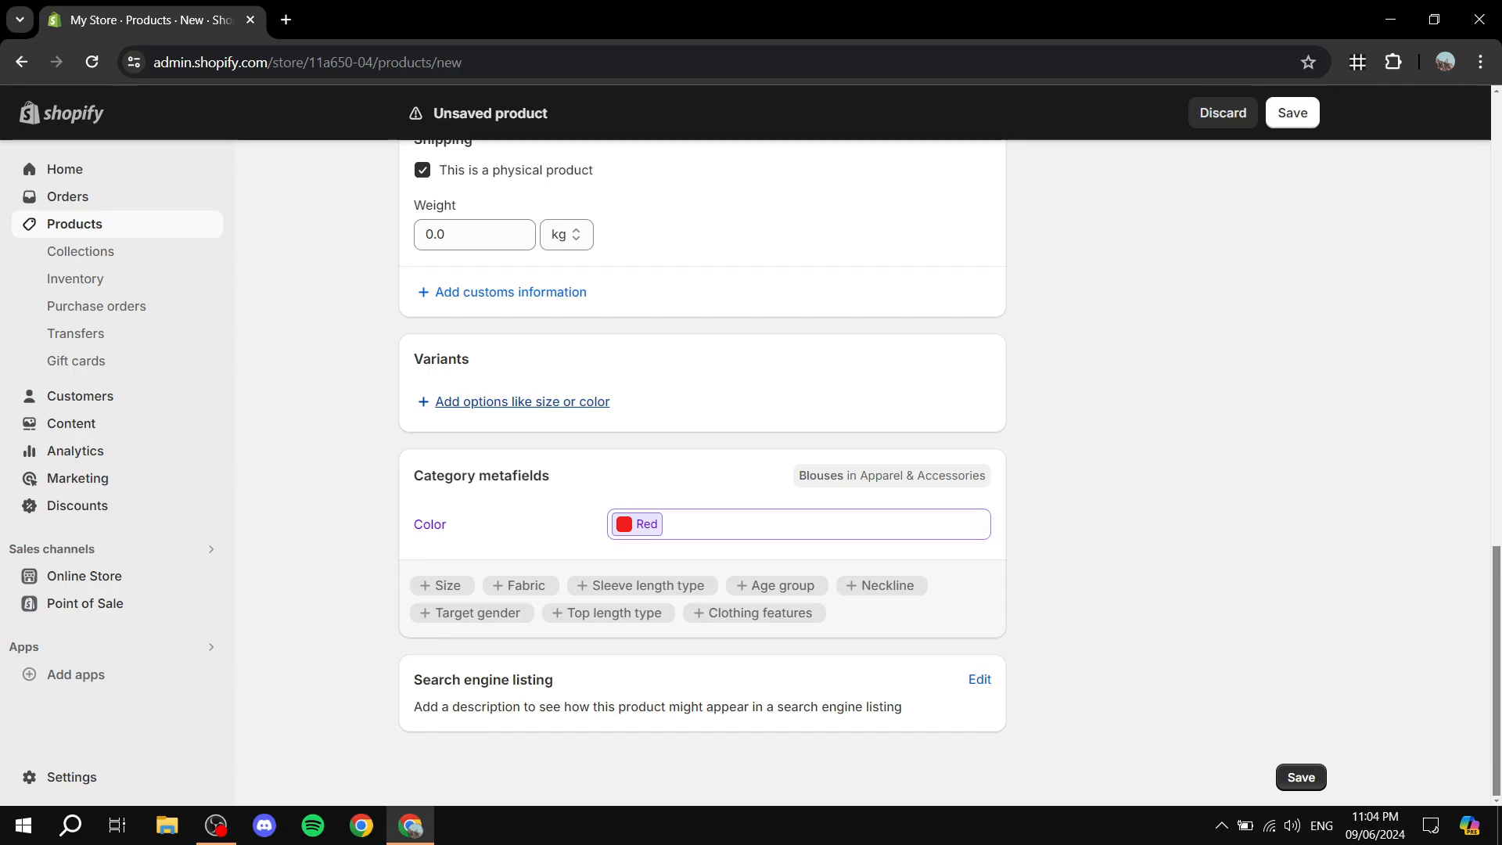
pyautogui.click(523, 401)
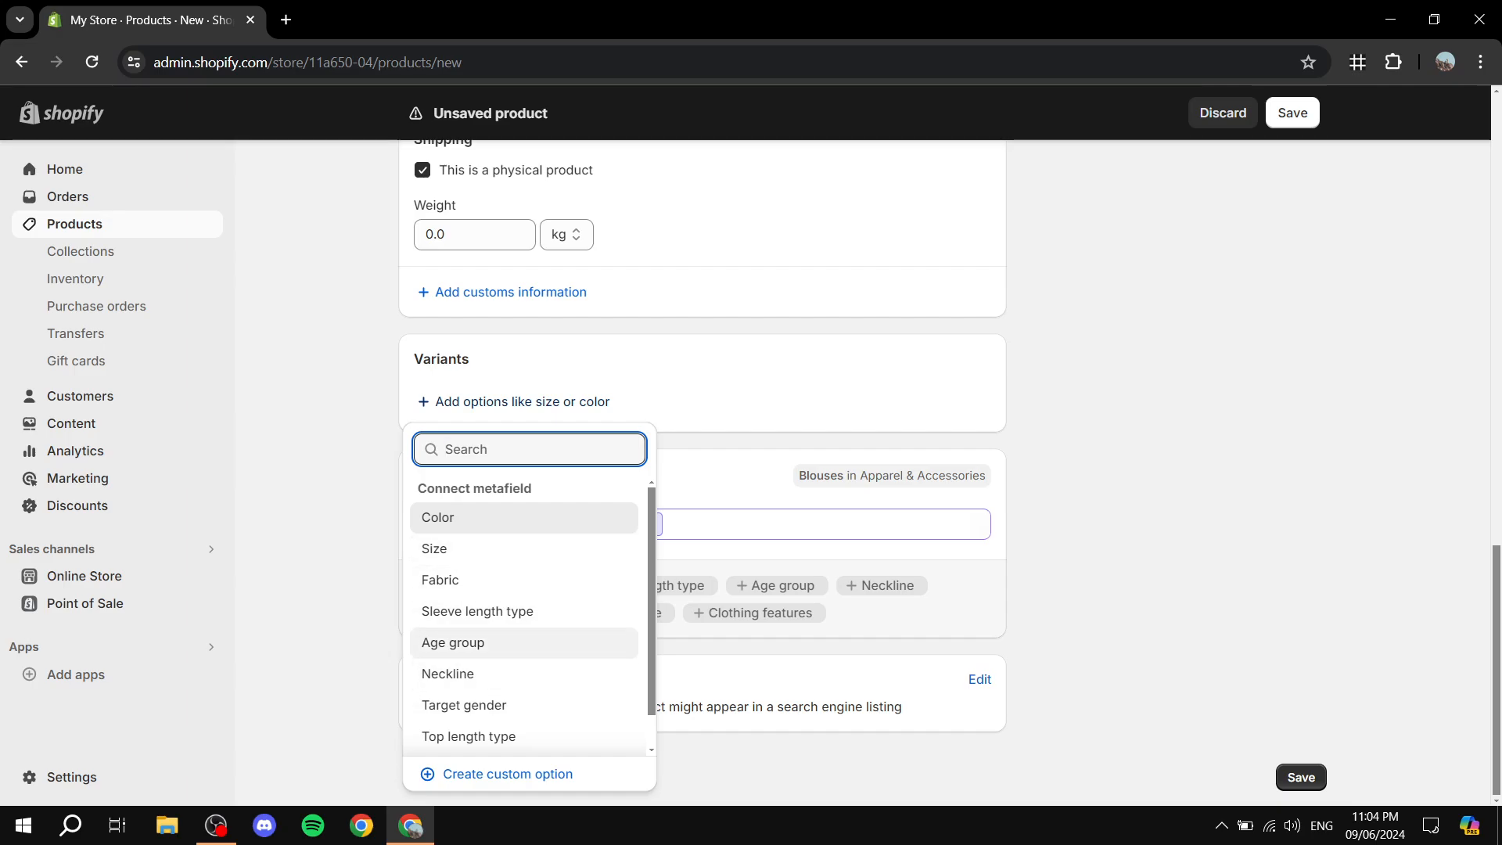
pyautogui.scroll(-1, 524, 575)
pyautogui.scroll(1, 524, 641)
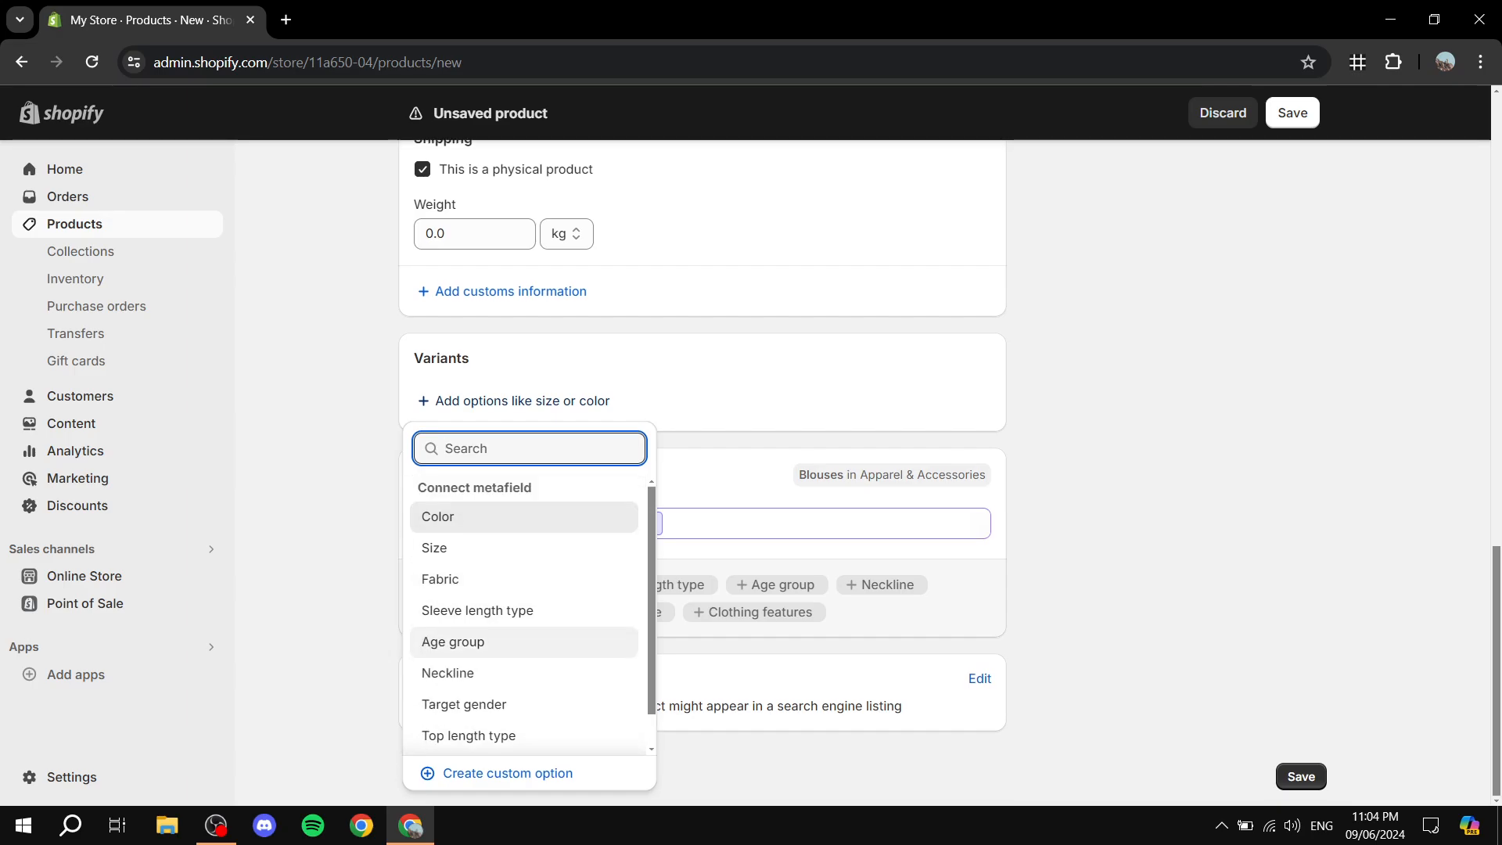
pyautogui.scroll(-1, 524, 626)
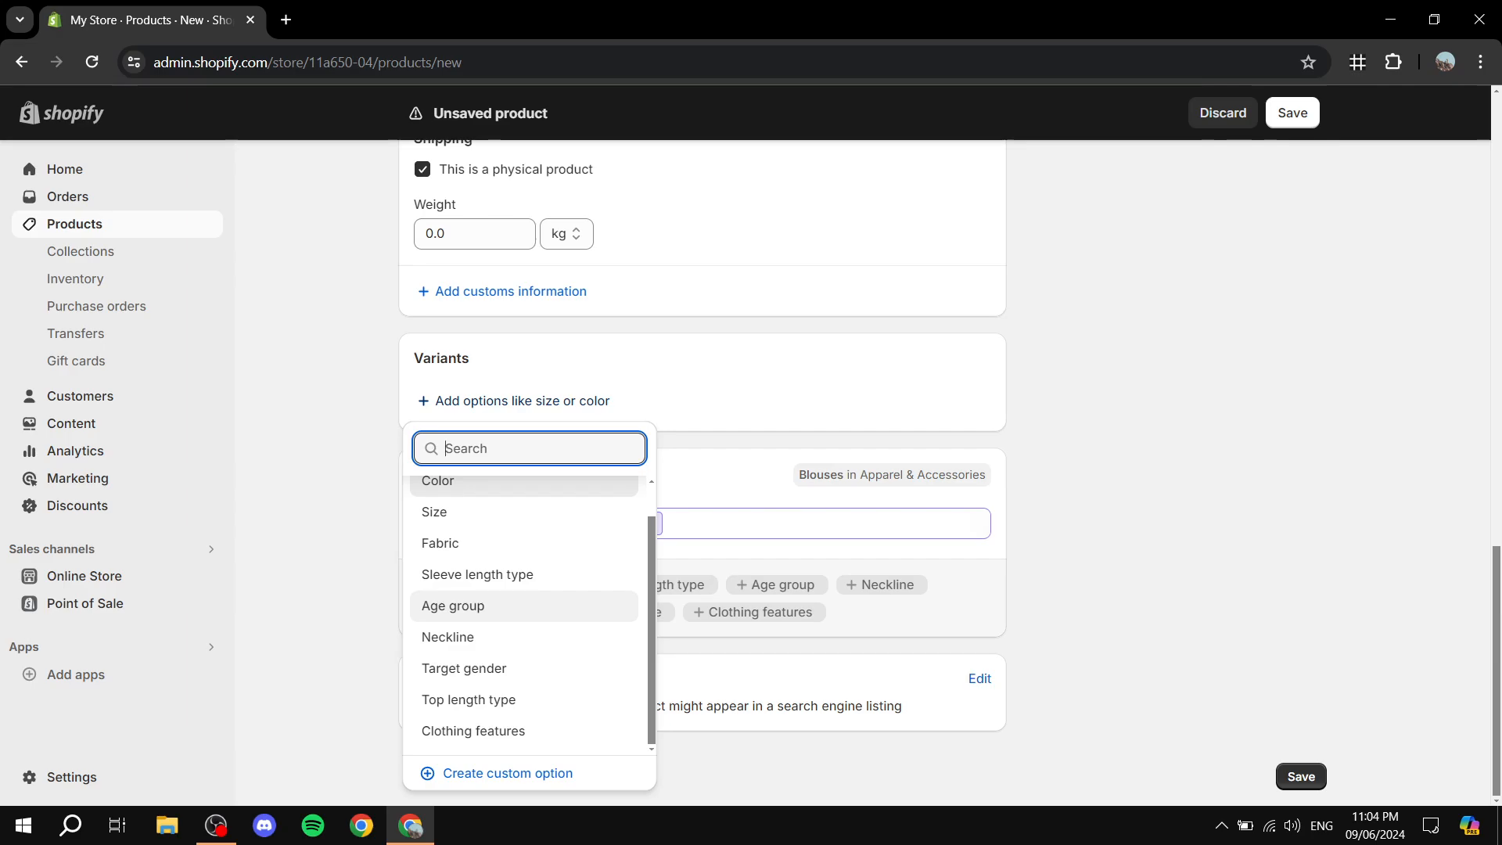
pyautogui.scroll(1, 524, 606)
pyautogui.scroll(3, 524, 606)
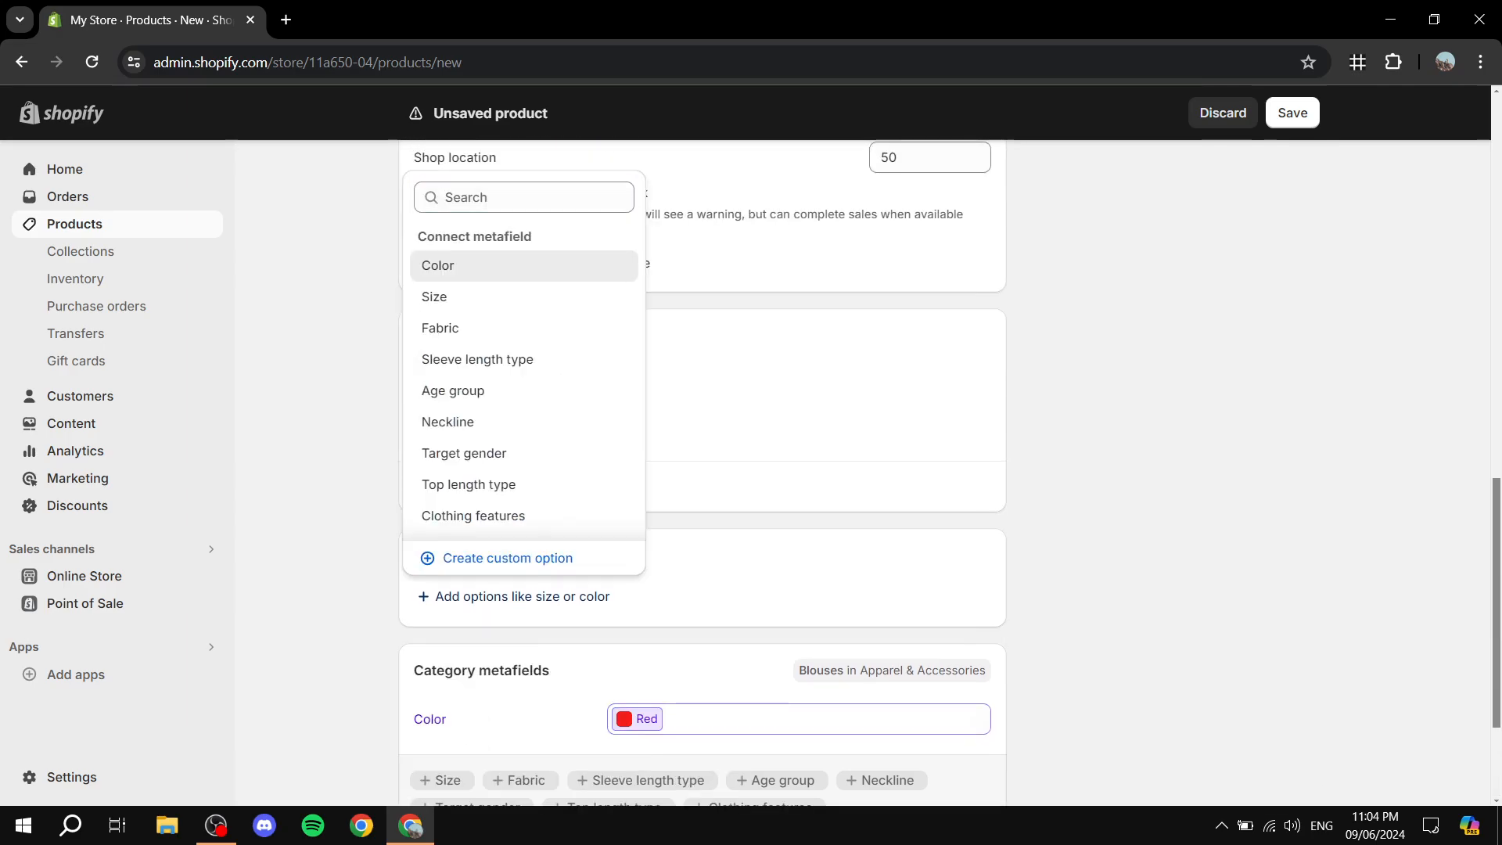
pyautogui.scroll(15, 703, 469)
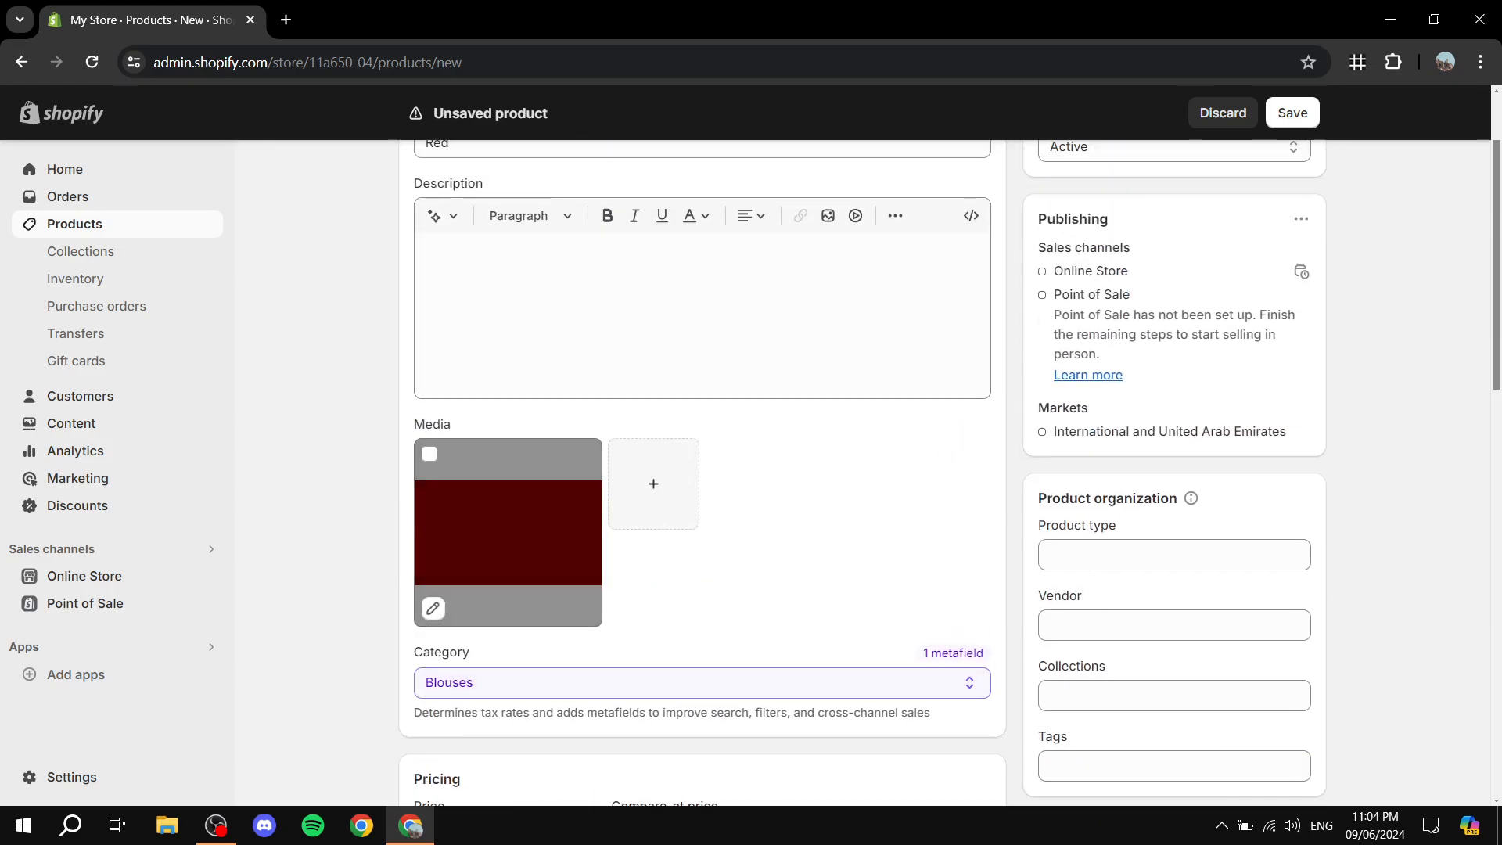
# - Add Color as a variant option for the product
pyautogui.scroll(-9, 508, 532)
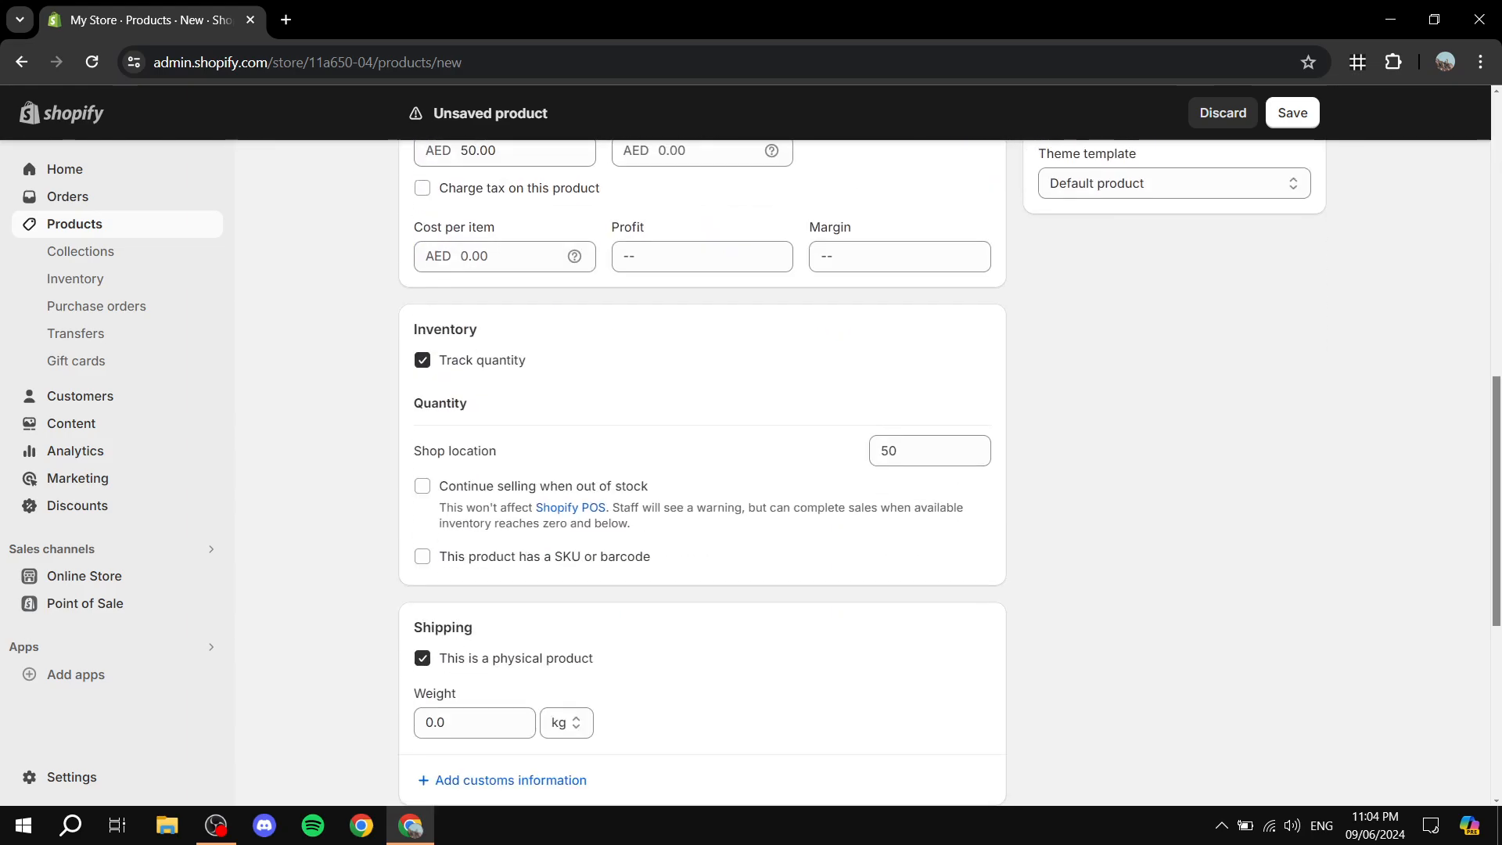
pyautogui.scroll(-1, 702, 470)
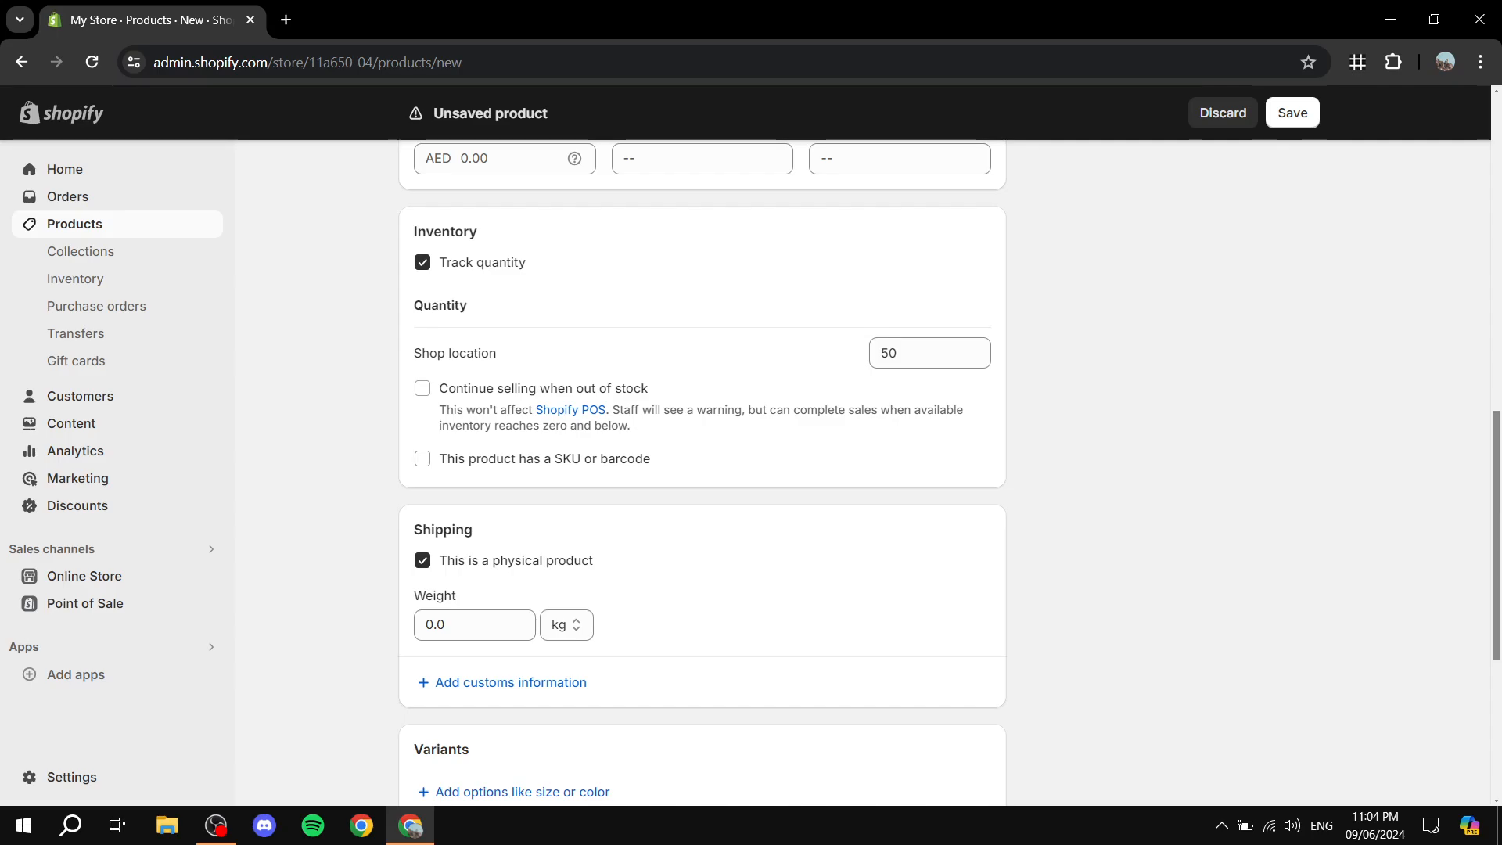
pyautogui.scroll(-2, 522, 596)
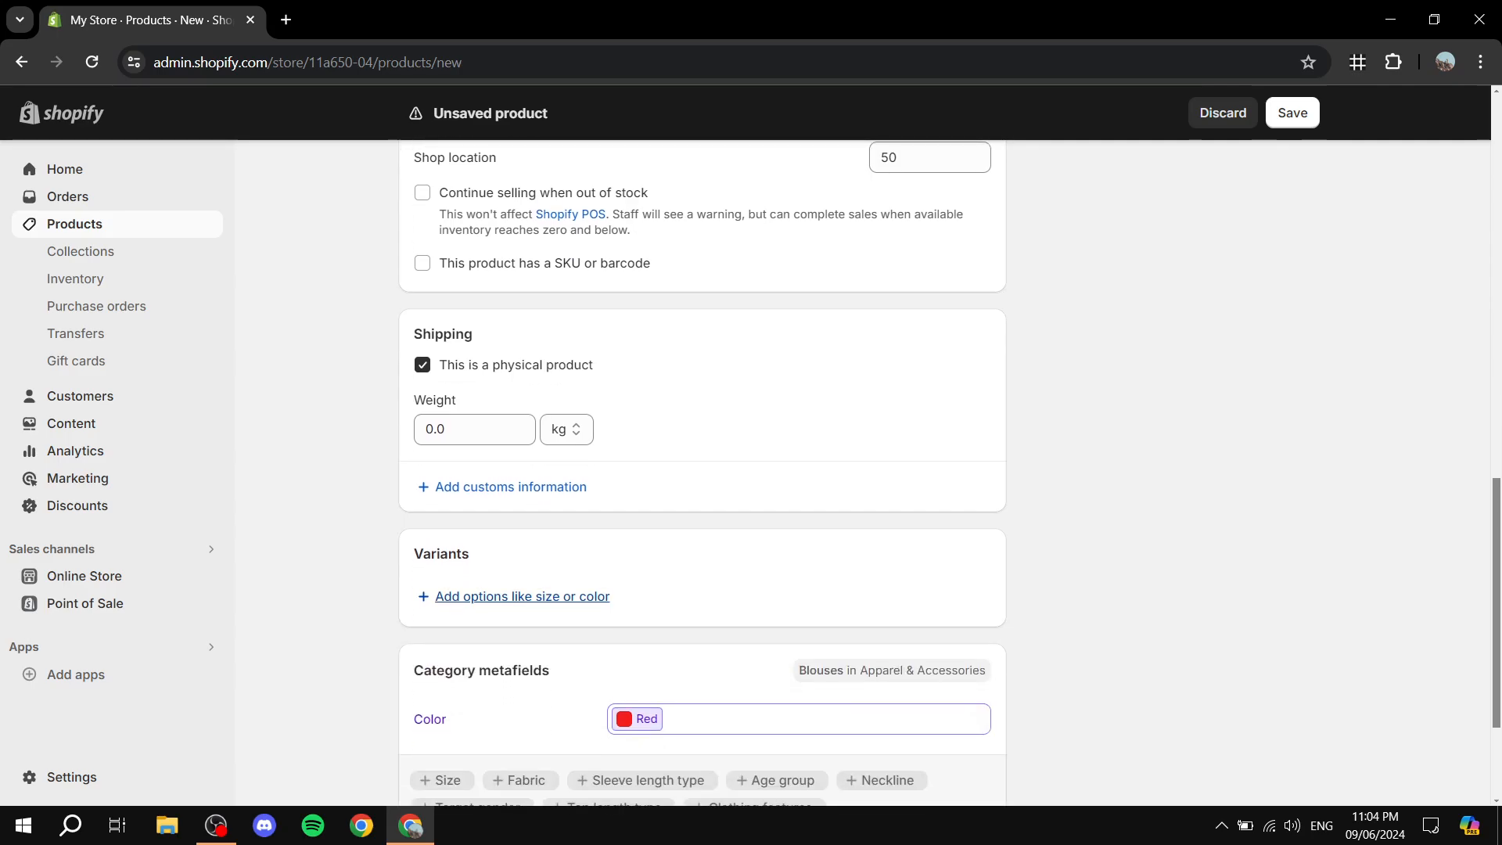
pyautogui.click(523, 596)
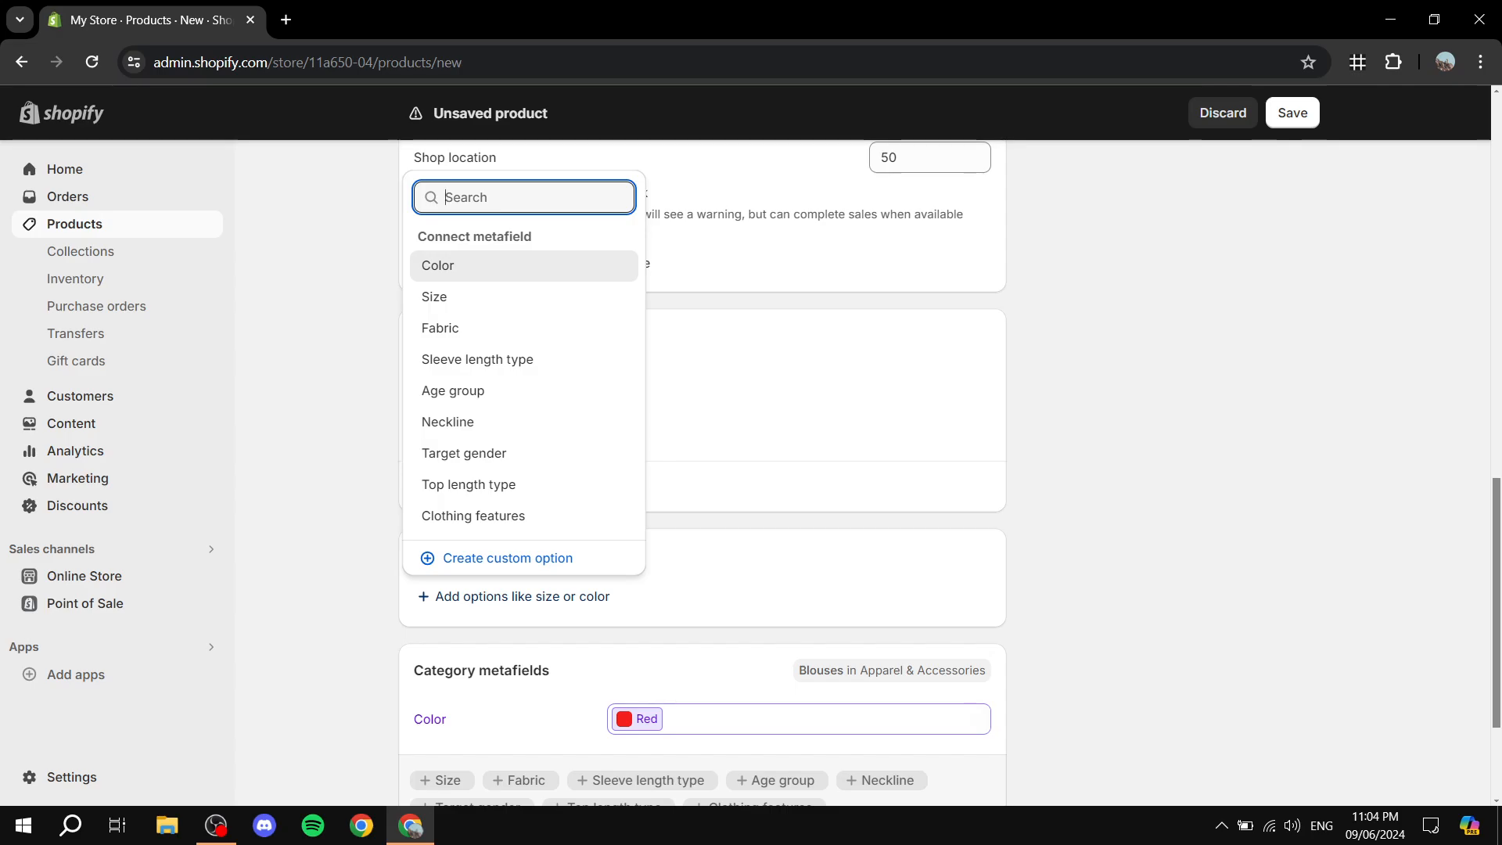
pyautogui.press('Escape')
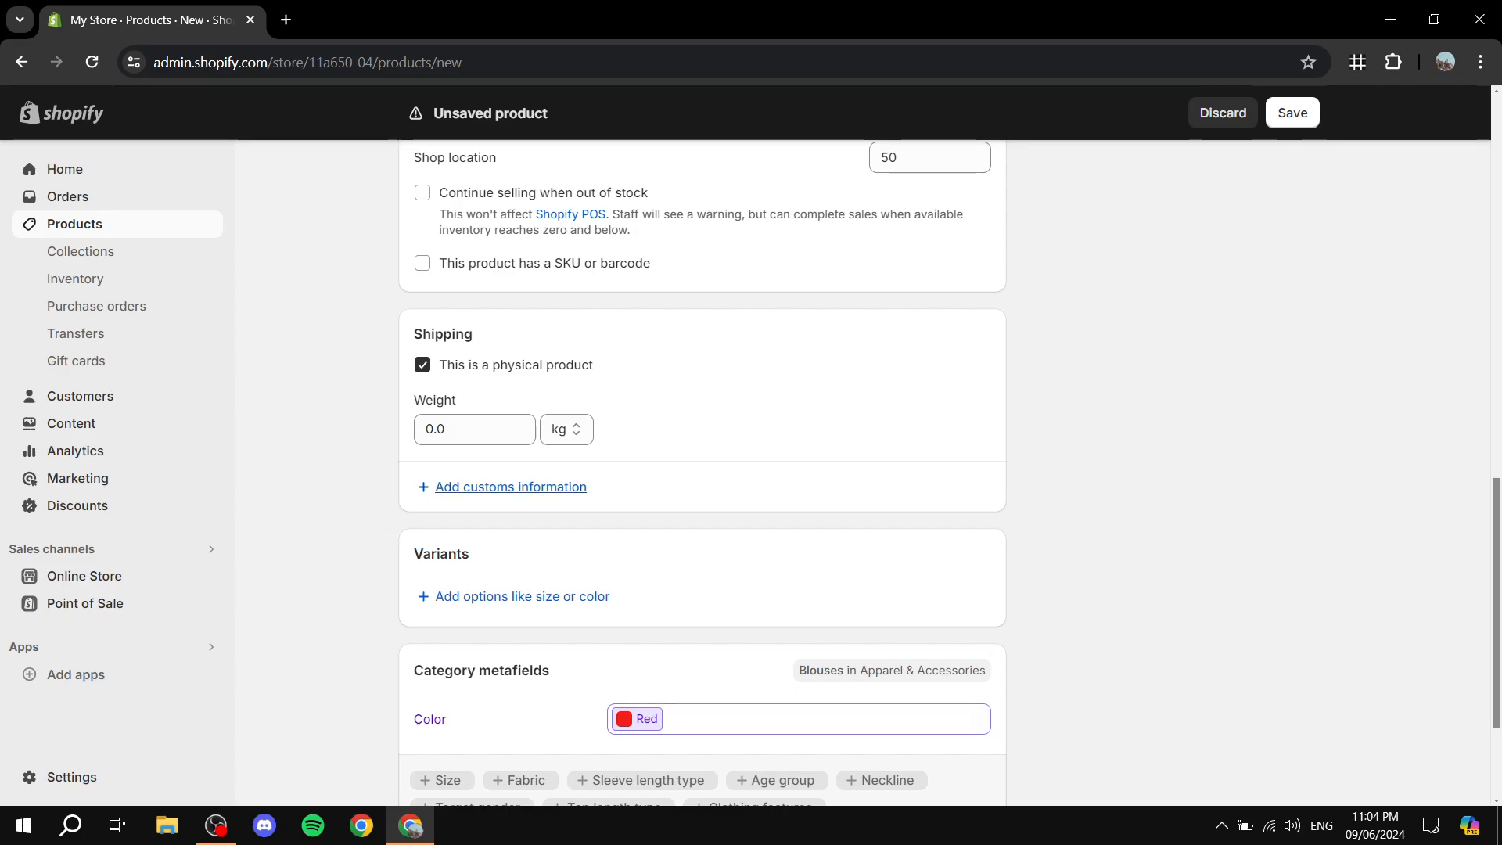
pyautogui.scroll(-2, 595, 497)
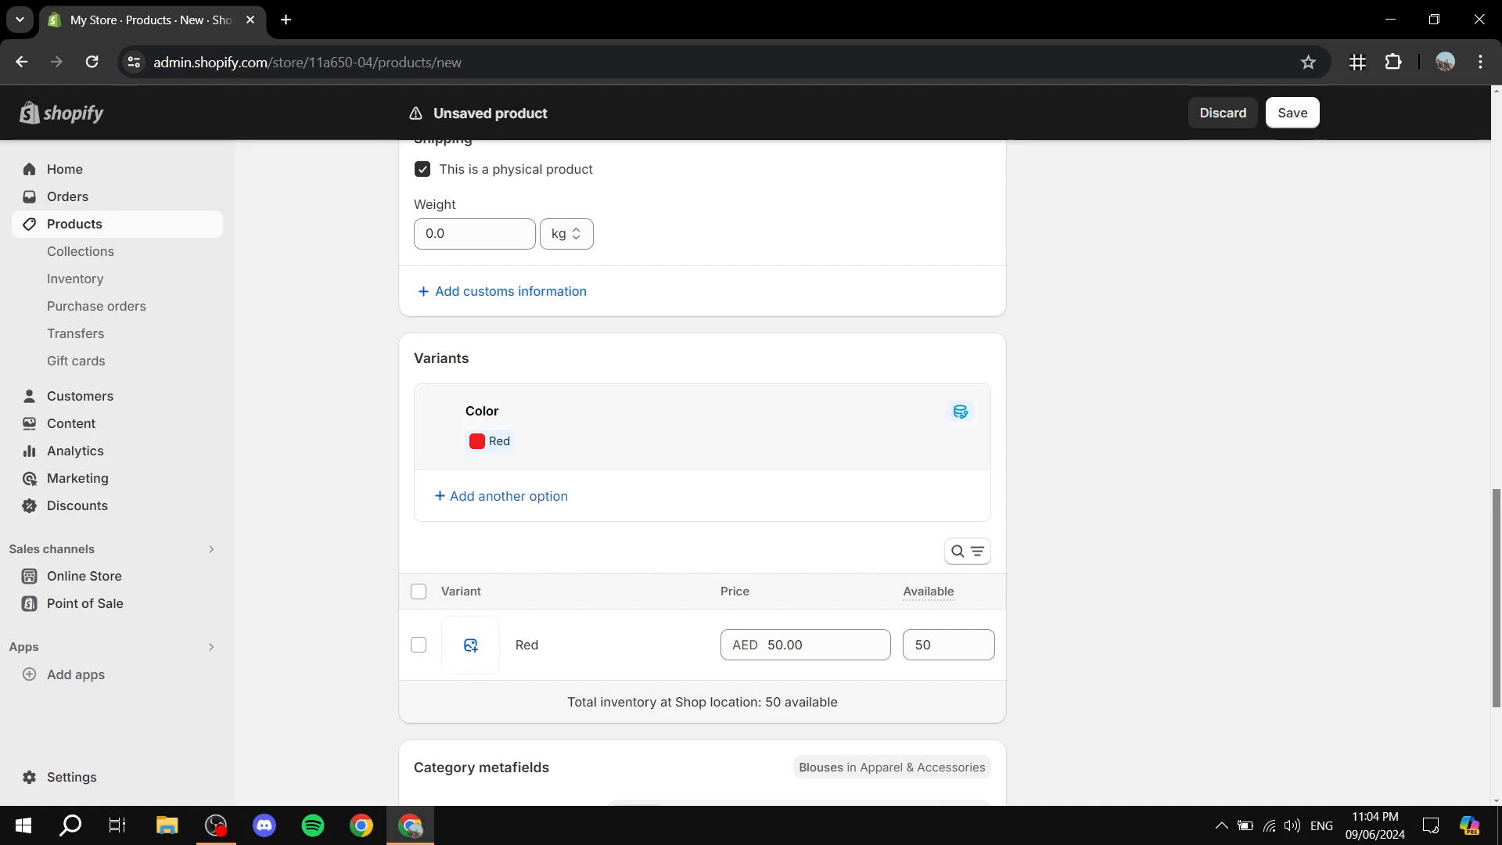
# - Open the Color option for editing and look through the list of available default color entries
pyautogui.click(702, 430)
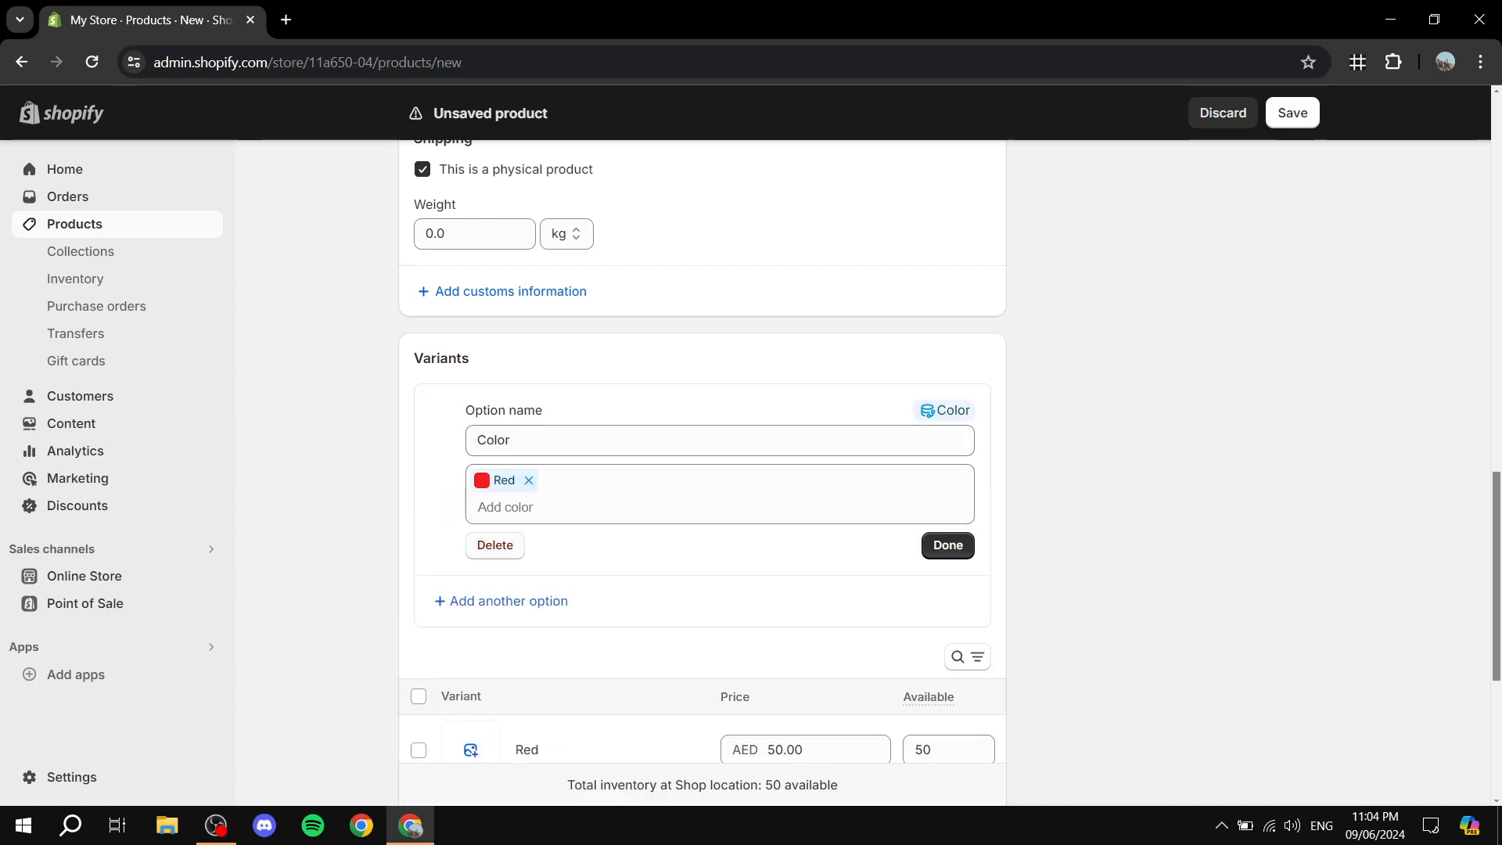
pyautogui.click(703, 441)
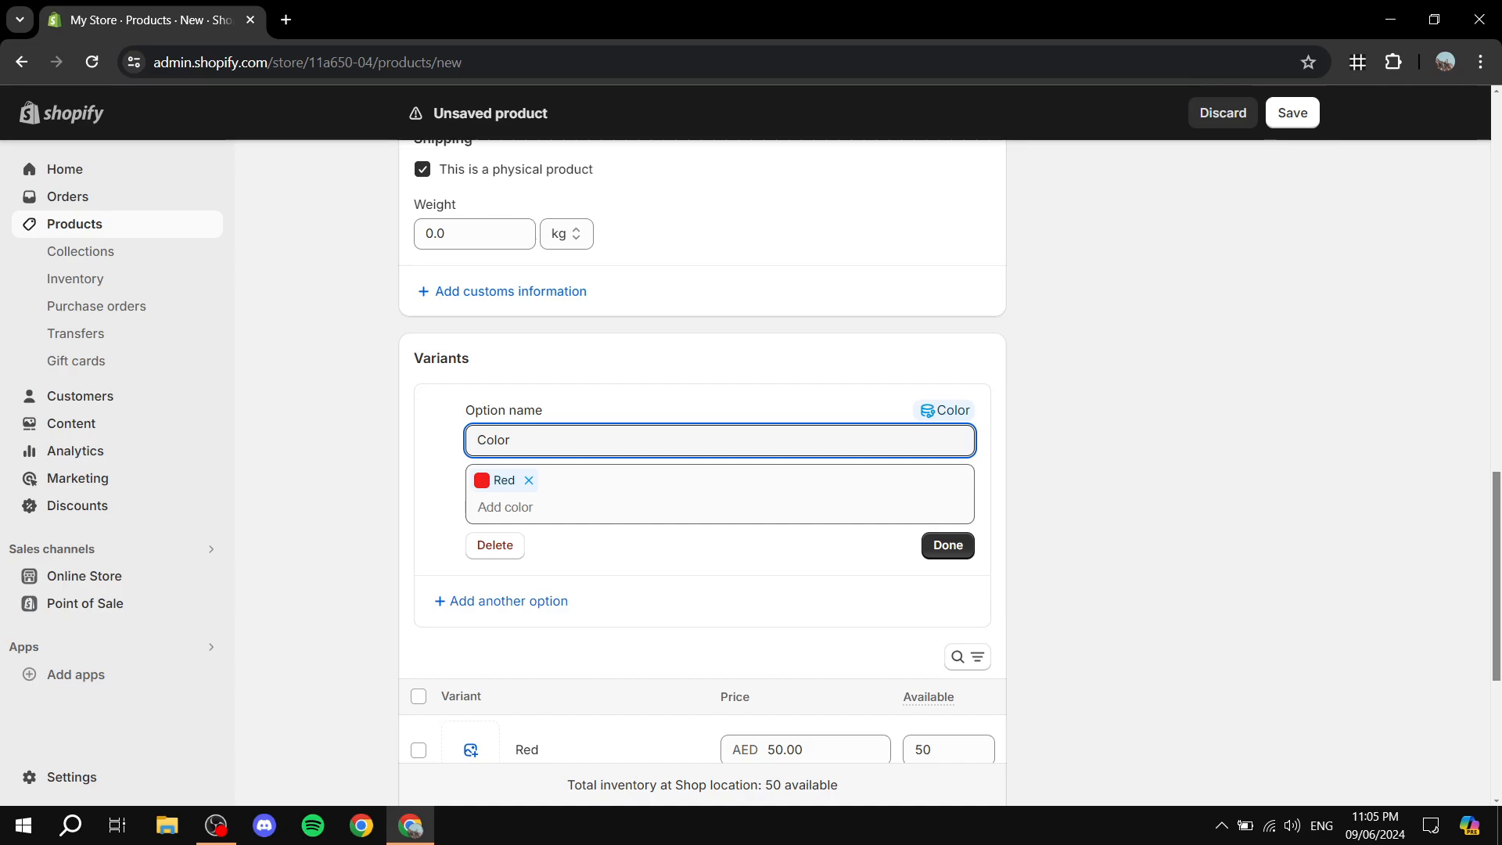
pyautogui.click(703, 507)
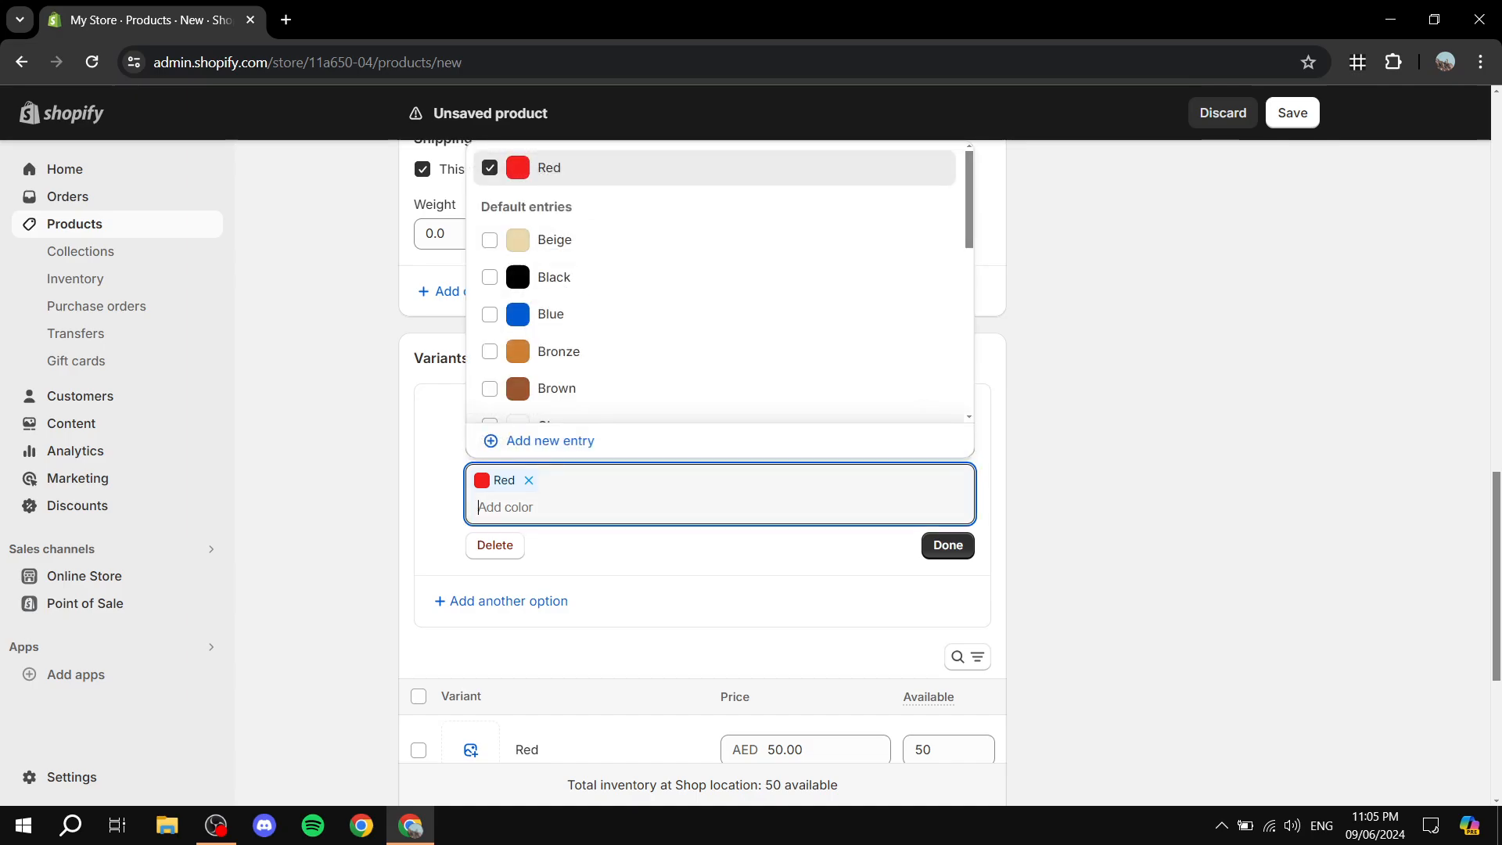
pyautogui.scroll(1, 564, 352)
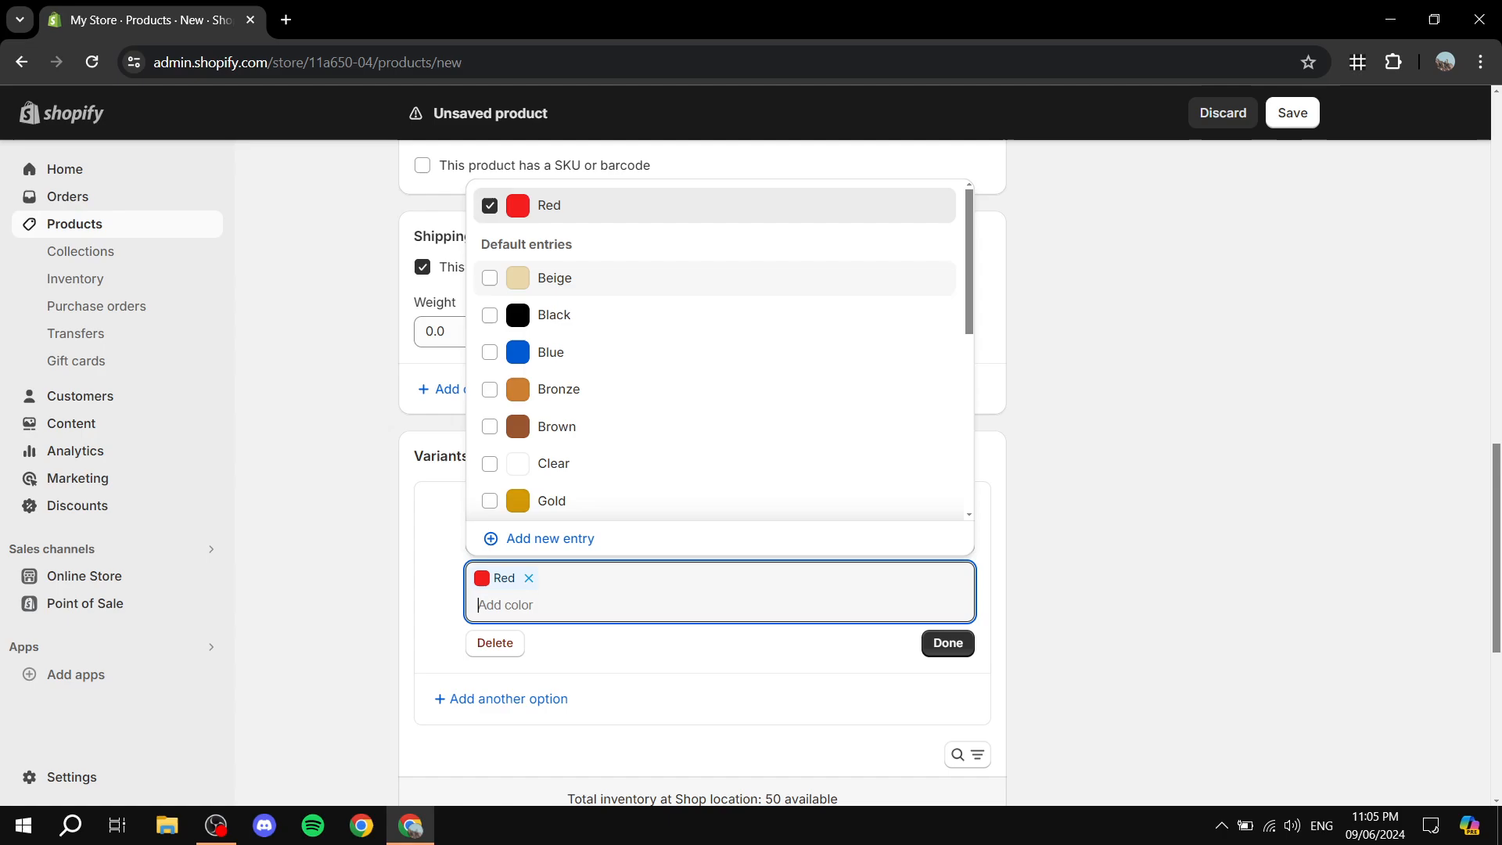
pyautogui.scroll(-4, 718, 348)
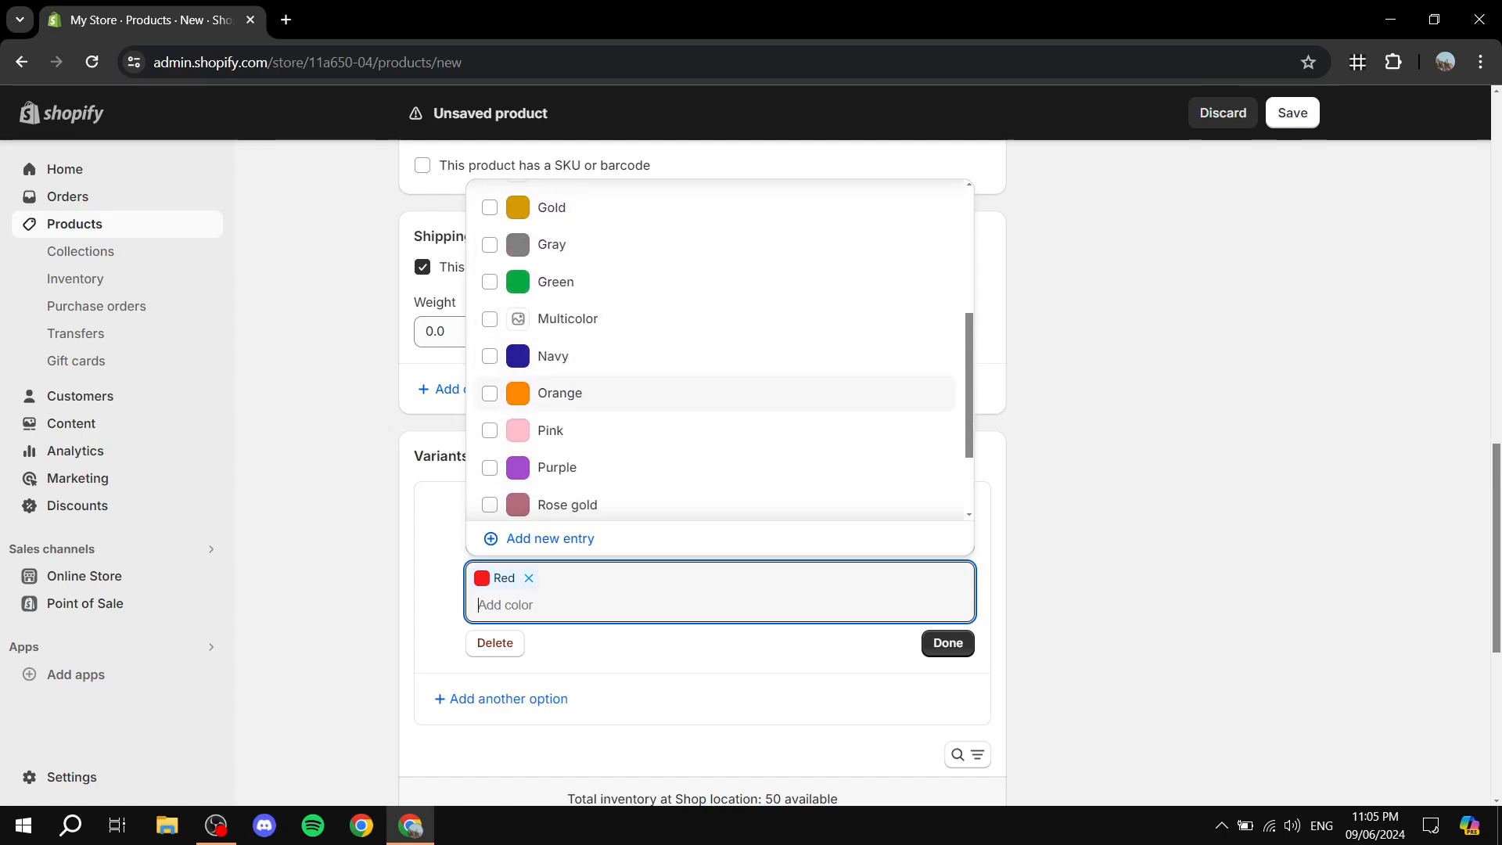
pyautogui.scroll(1, 703, 595)
pyautogui.scroll(-2, 718, 426)
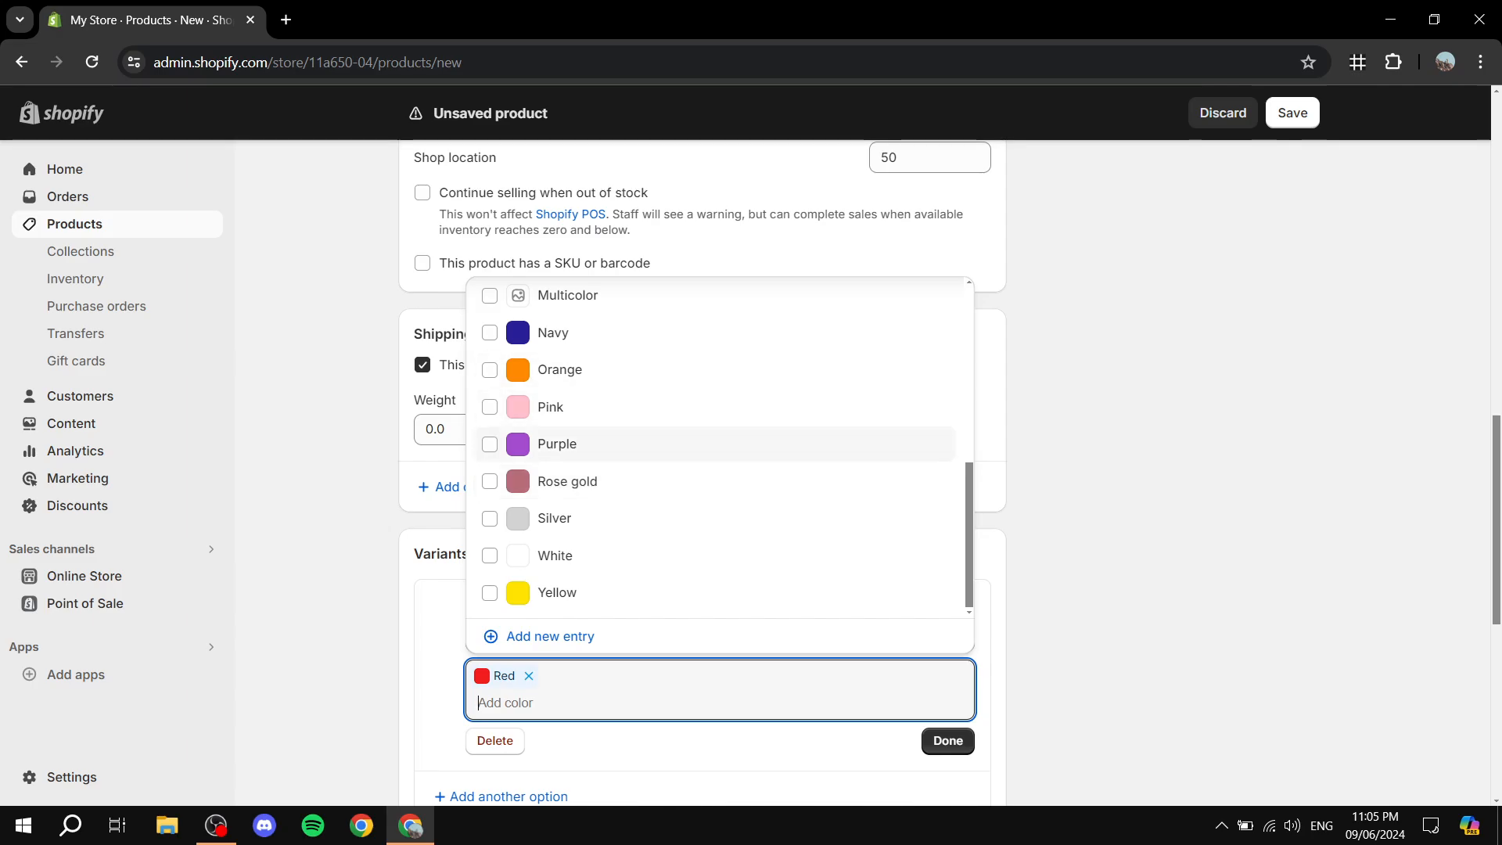
pyautogui.scroll(5, 704, 469)
pyautogui.scroll(1, 704, 500)
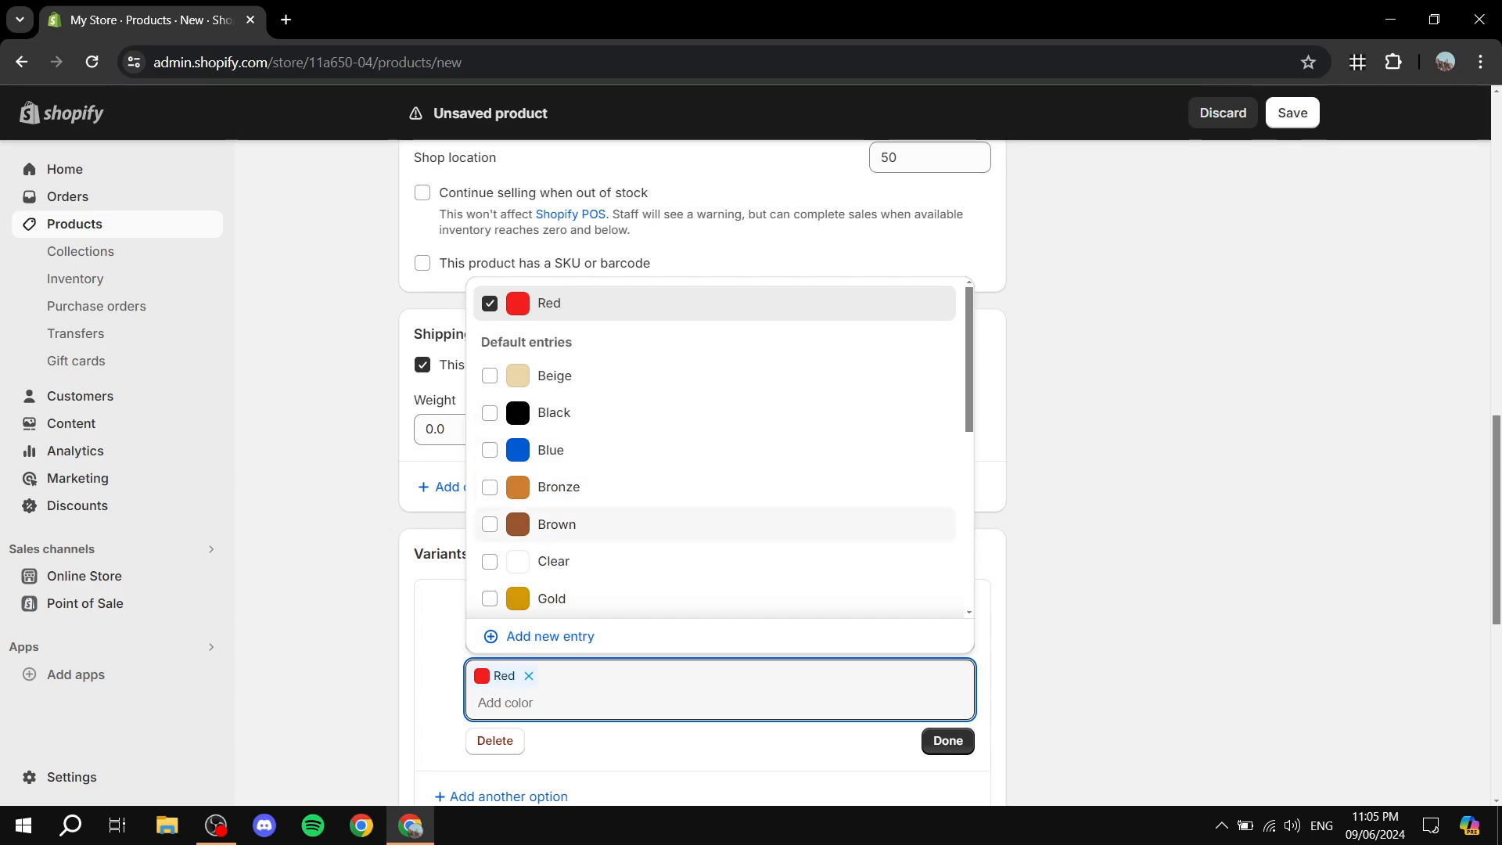
pyautogui.scroll(-2, 704, 485)
pyautogui.scroll(-3, 704, 486)
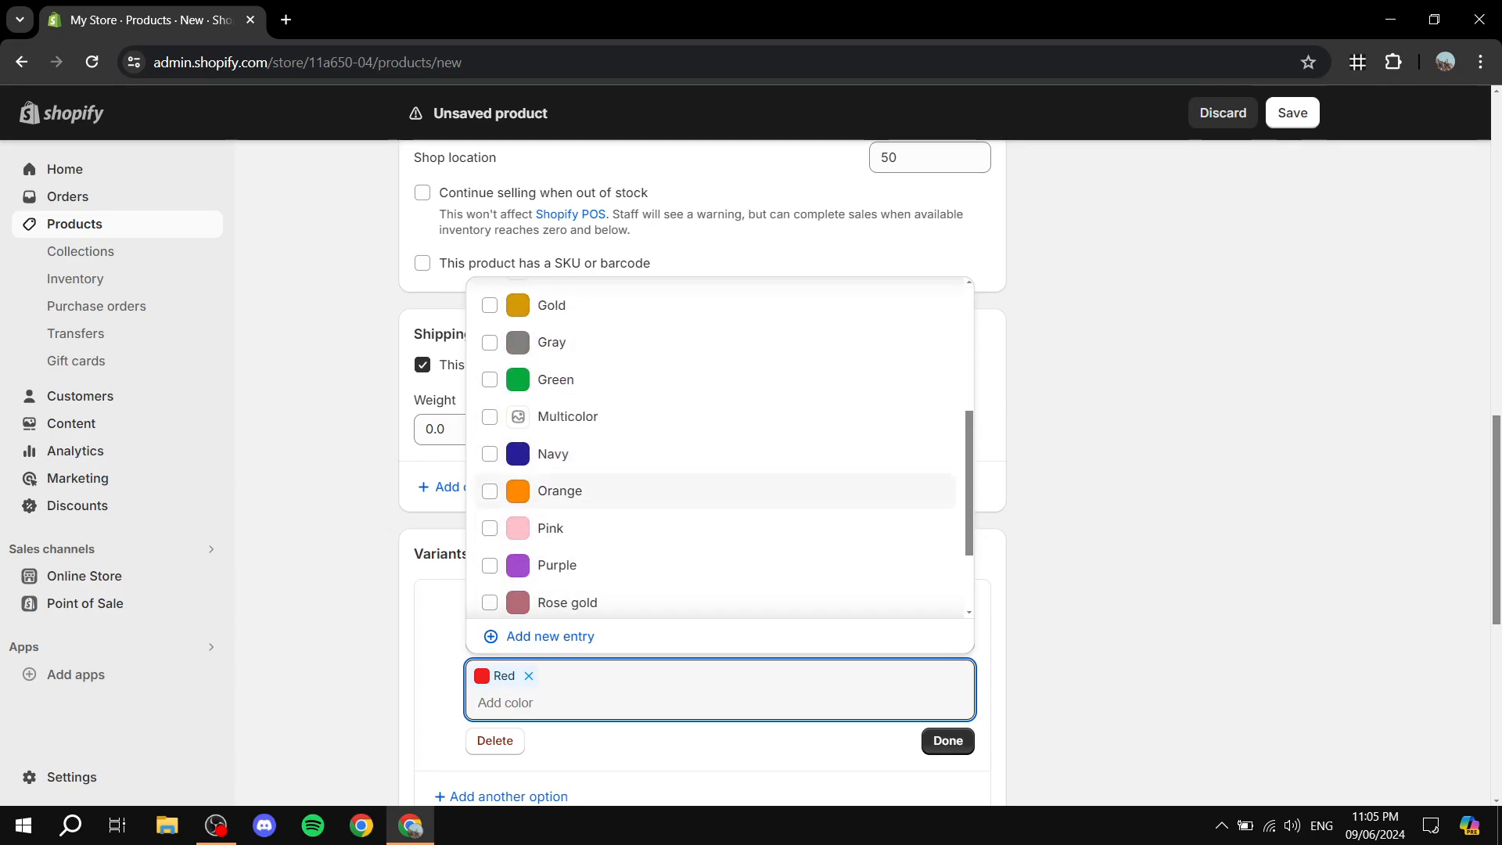
pyautogui.scroll(6, 703, 486)
# - Add Blue and Green as values of the Color option
pyautogui.scroll(-1, 704, 548)
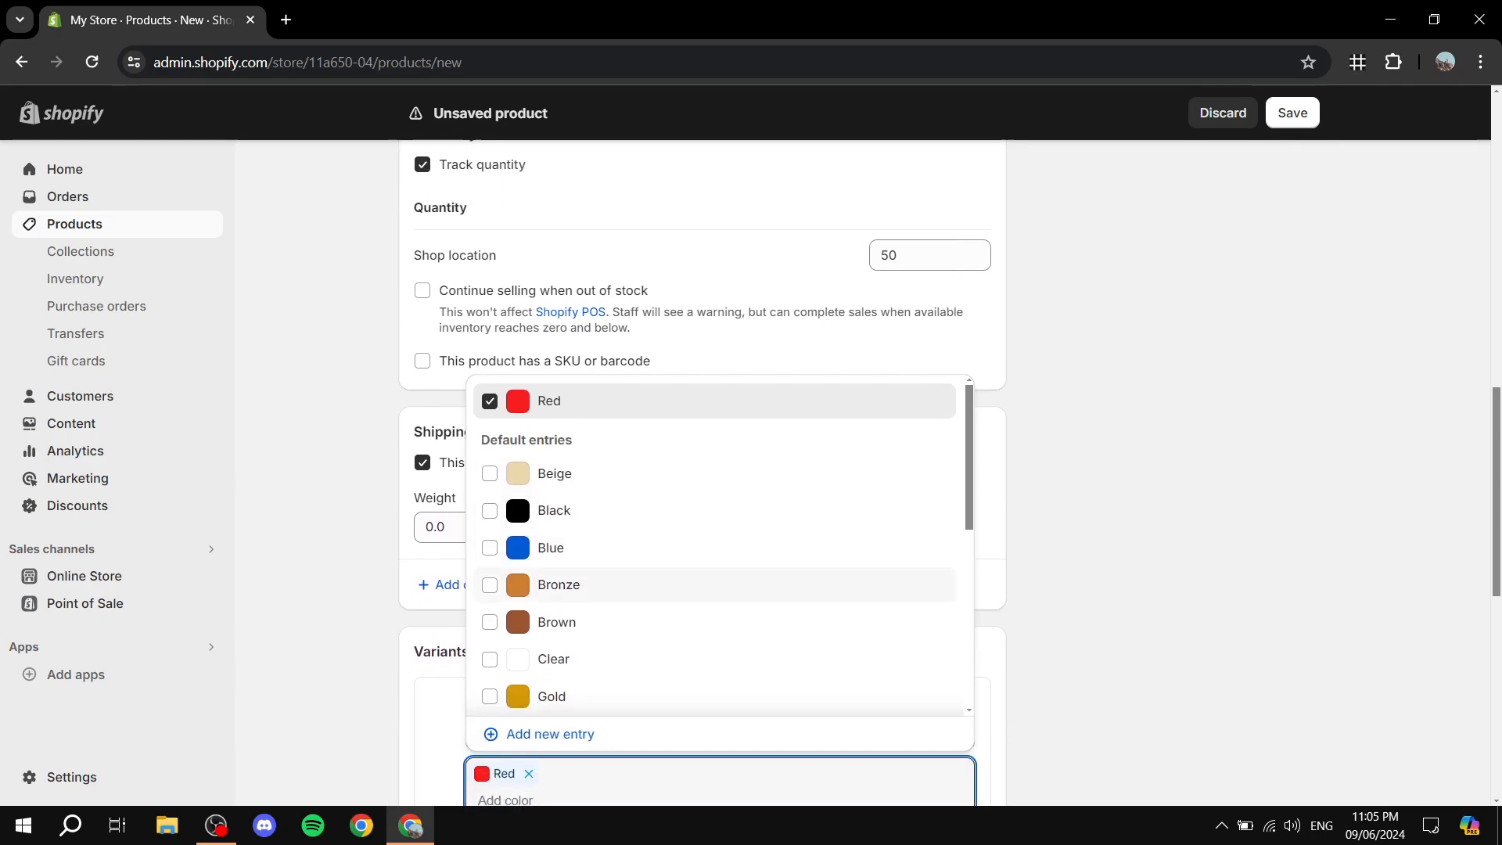
pyautogui.click(490, 547)
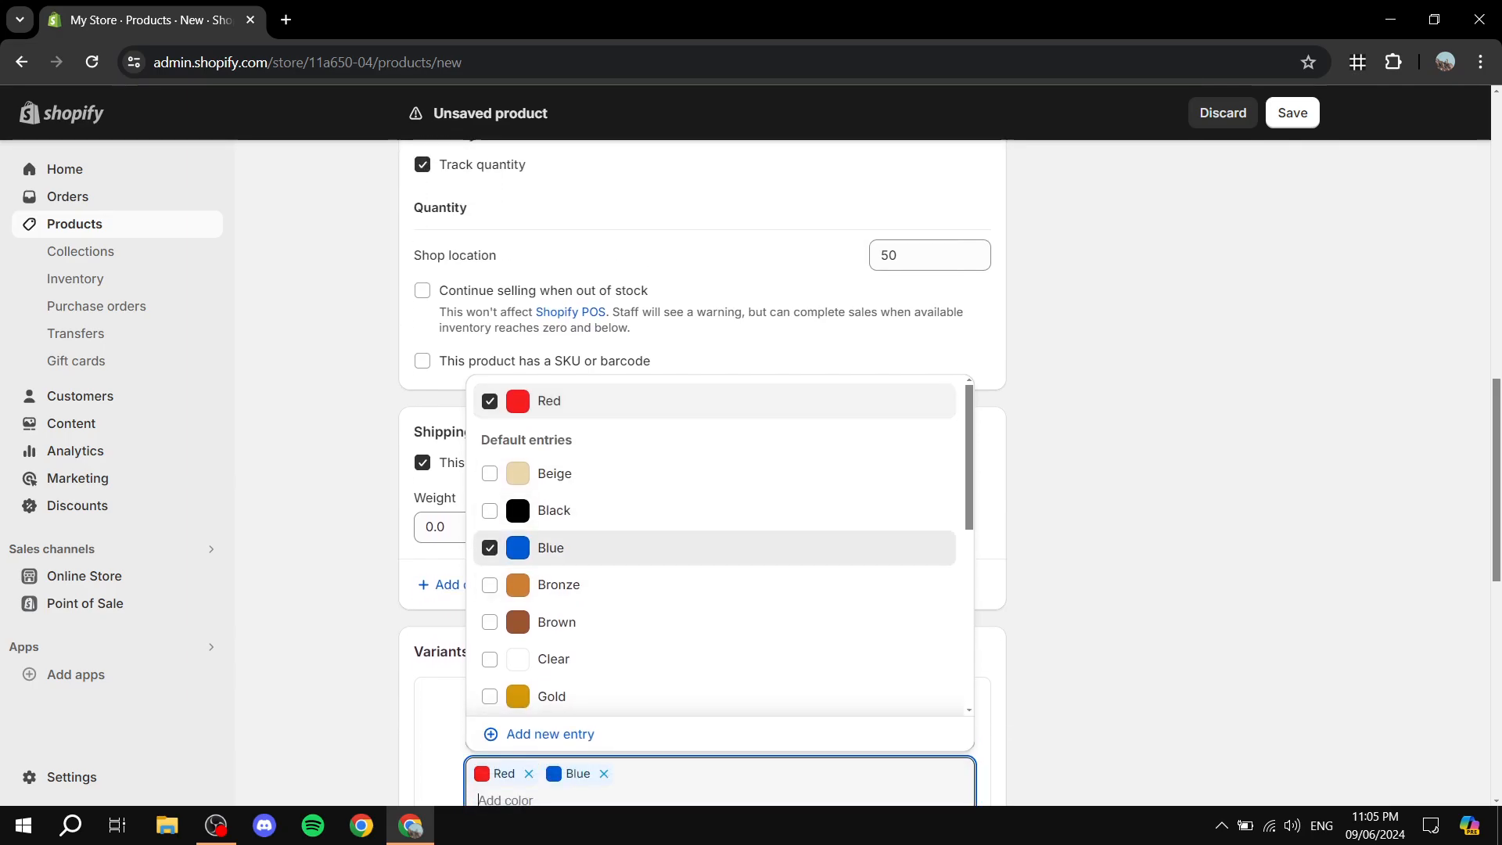
pyautogui.scroll(-3, 704, 470)
pyautogui.scroll(-2, 704, 477)
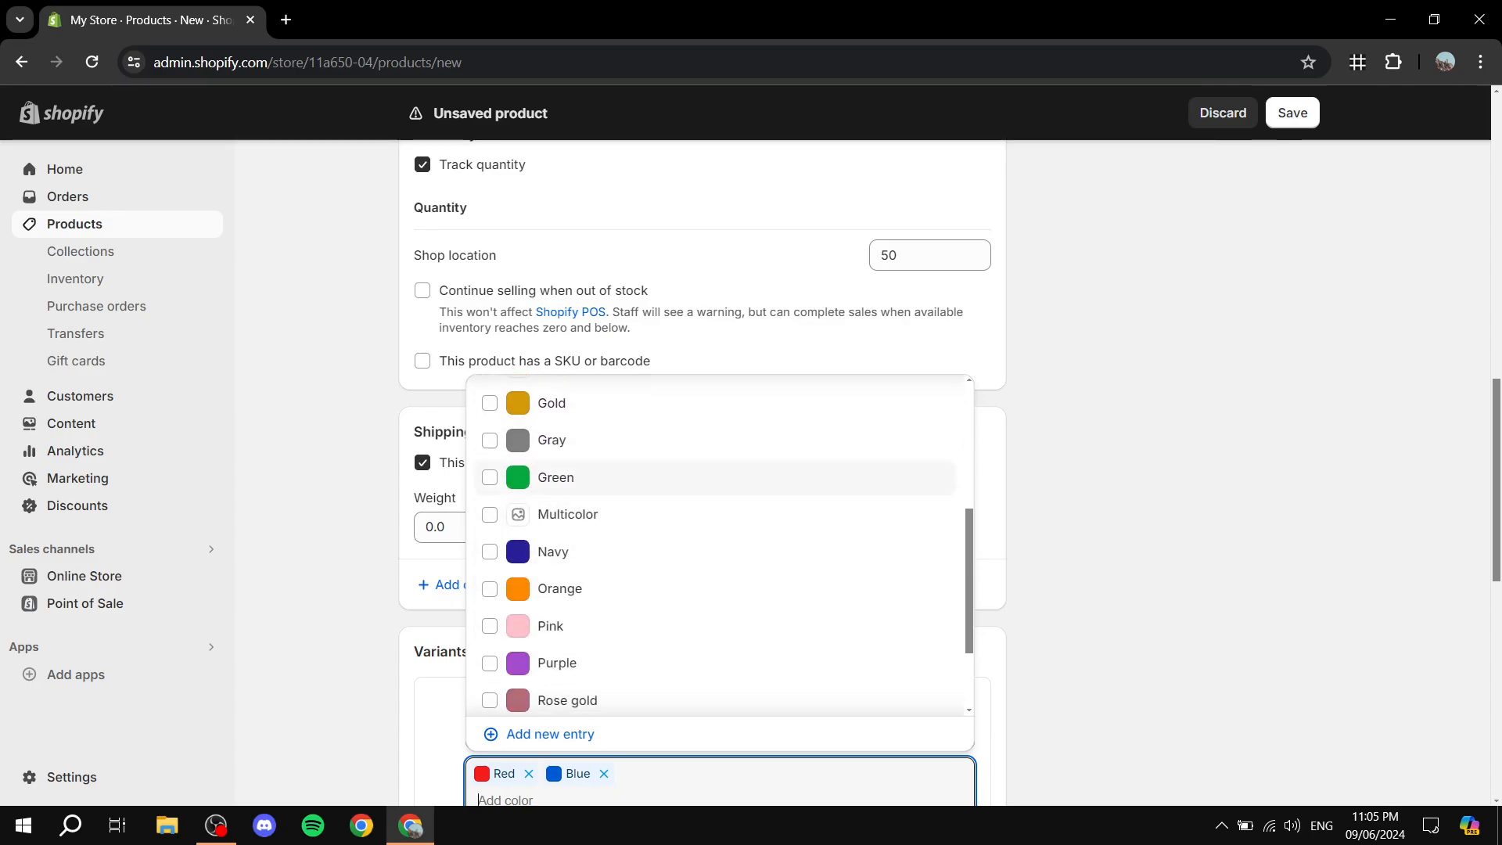
pyautogui.click(490, 477)
pyautogui.scroll(-3, 704, 469)
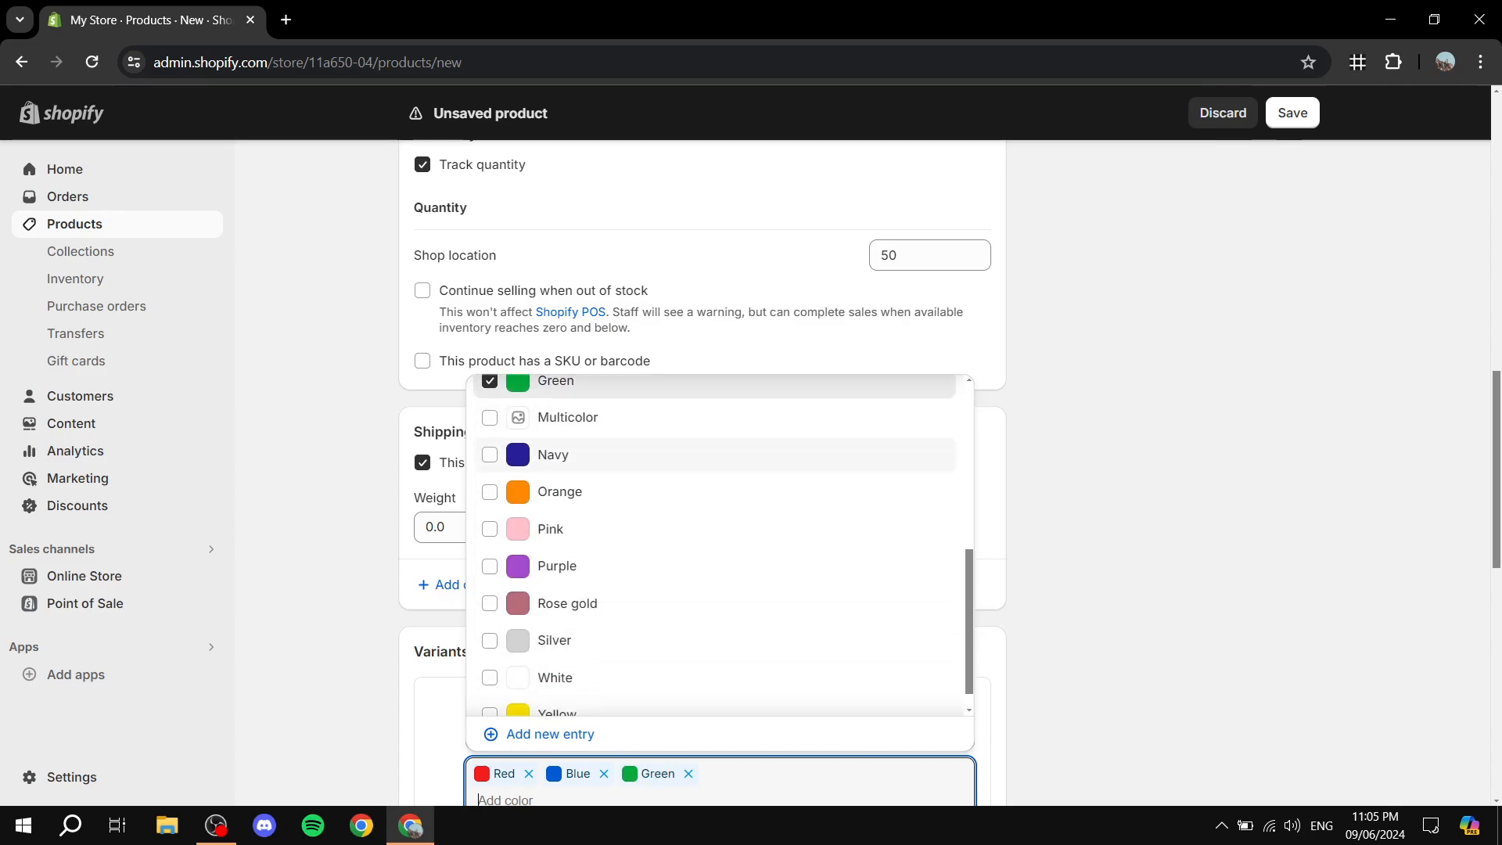
pyautogui.scroll(3, 704, 470)
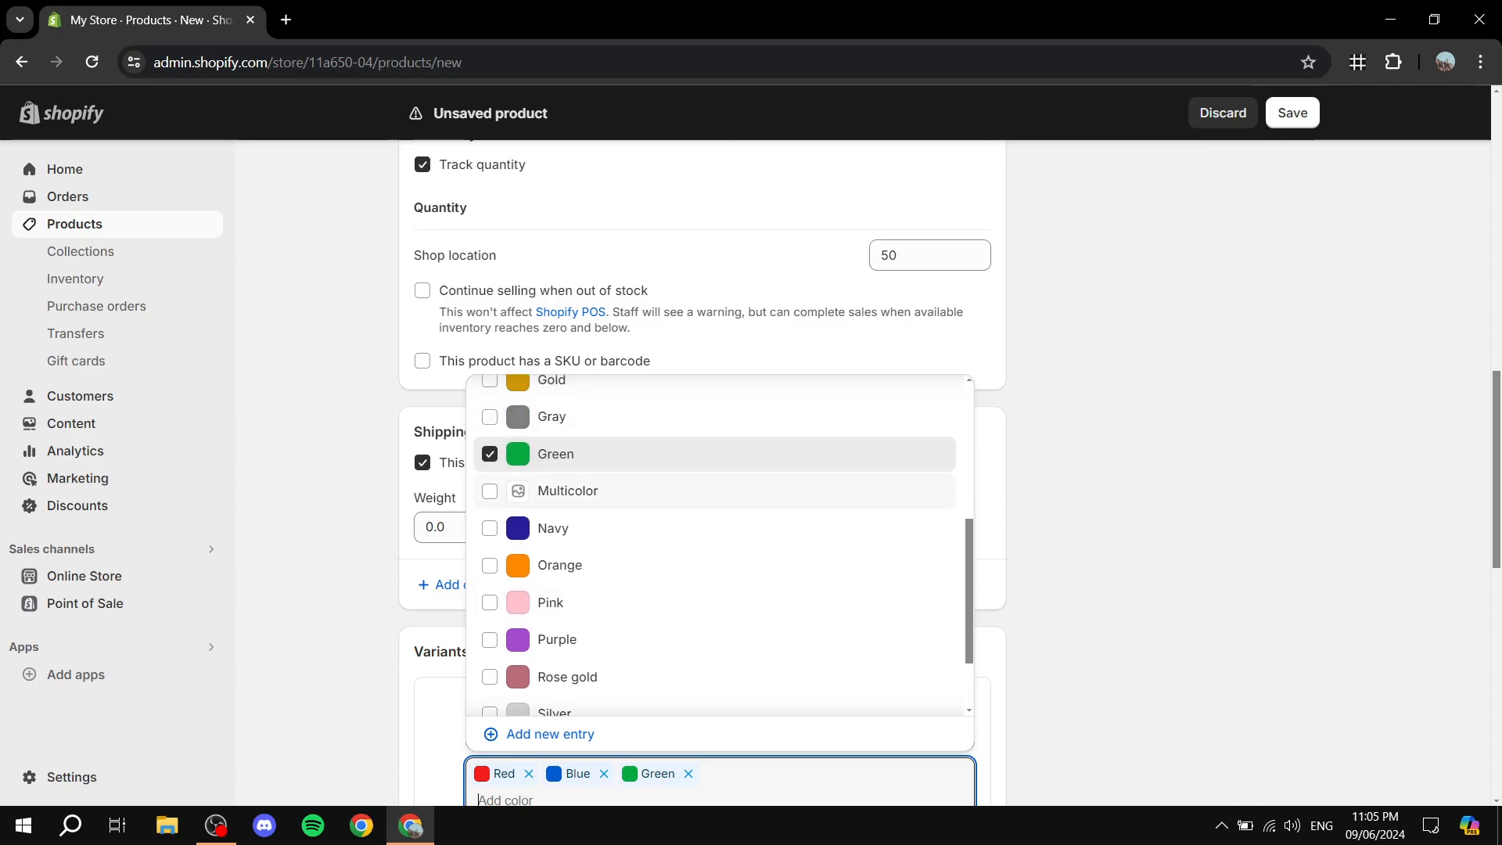
# - Start a new custom color entry for the Color option and label it "Yellow-ish"
pyautogui.scroll(-4, 704, 509)
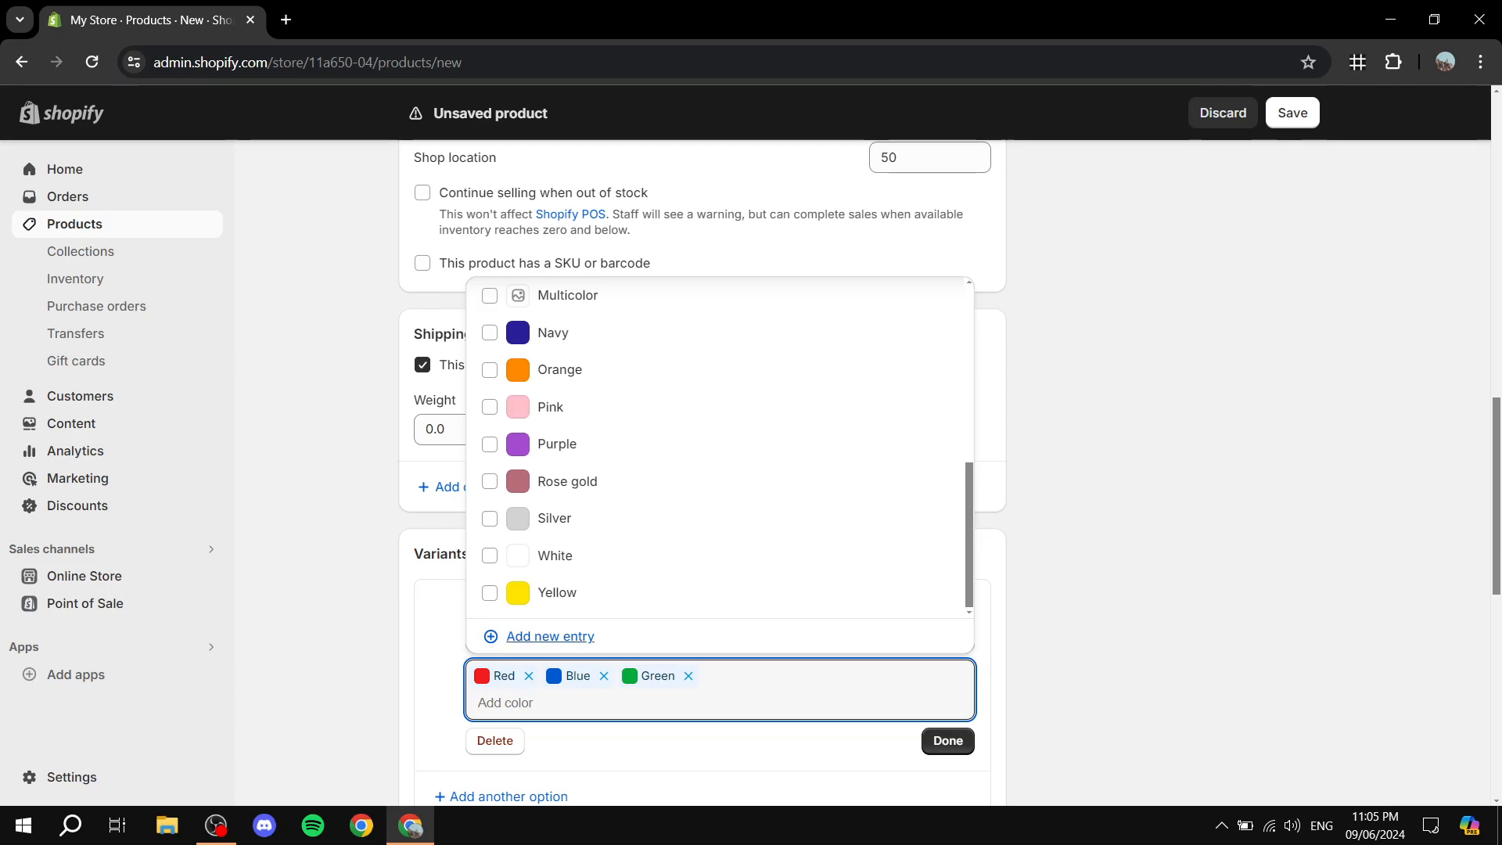
pyautogui.click(550, 636)
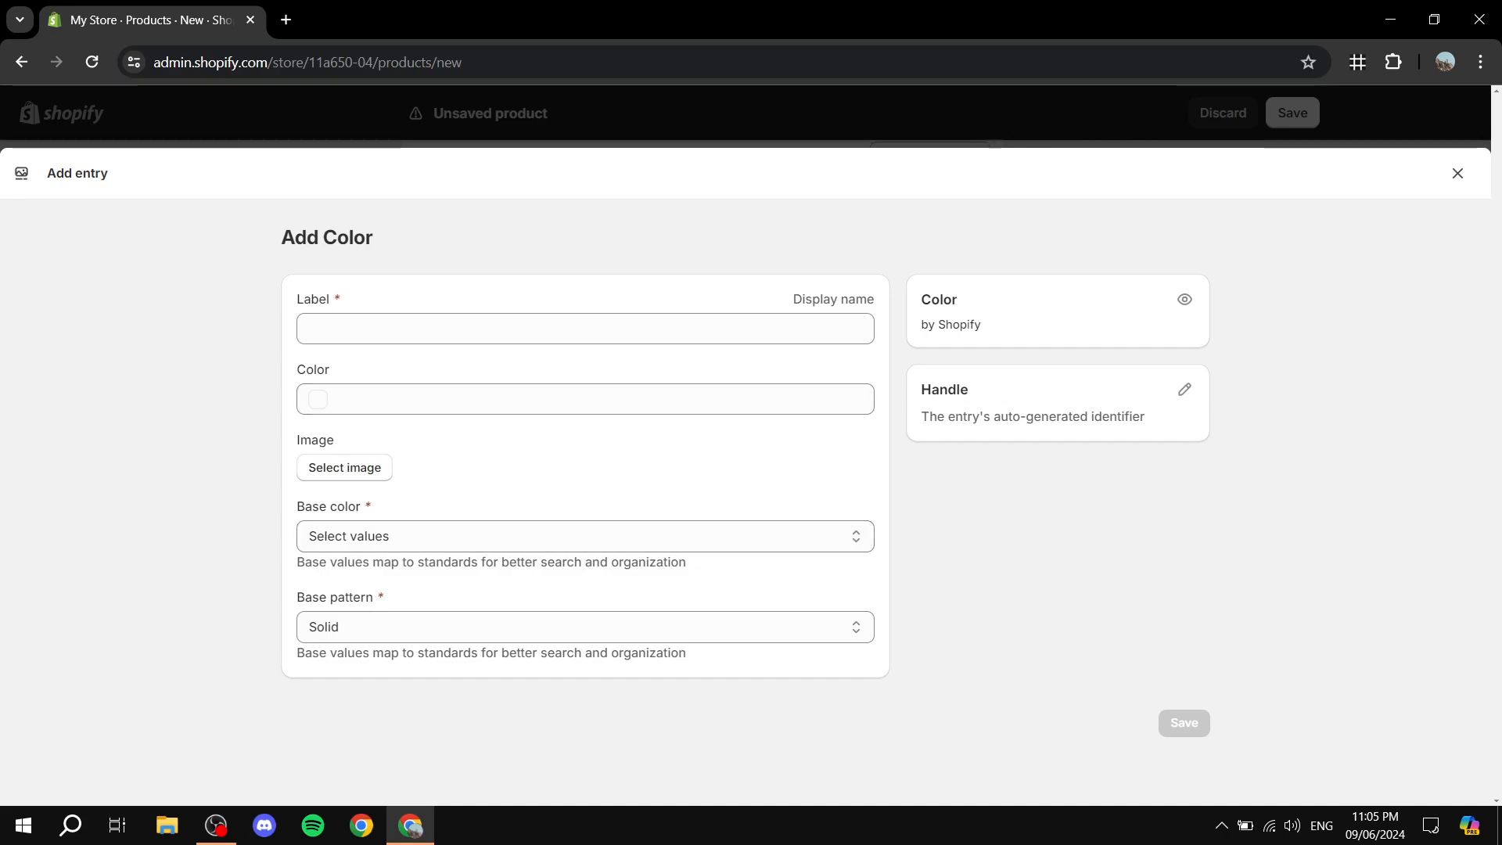
pyautogui.click(560, 329)
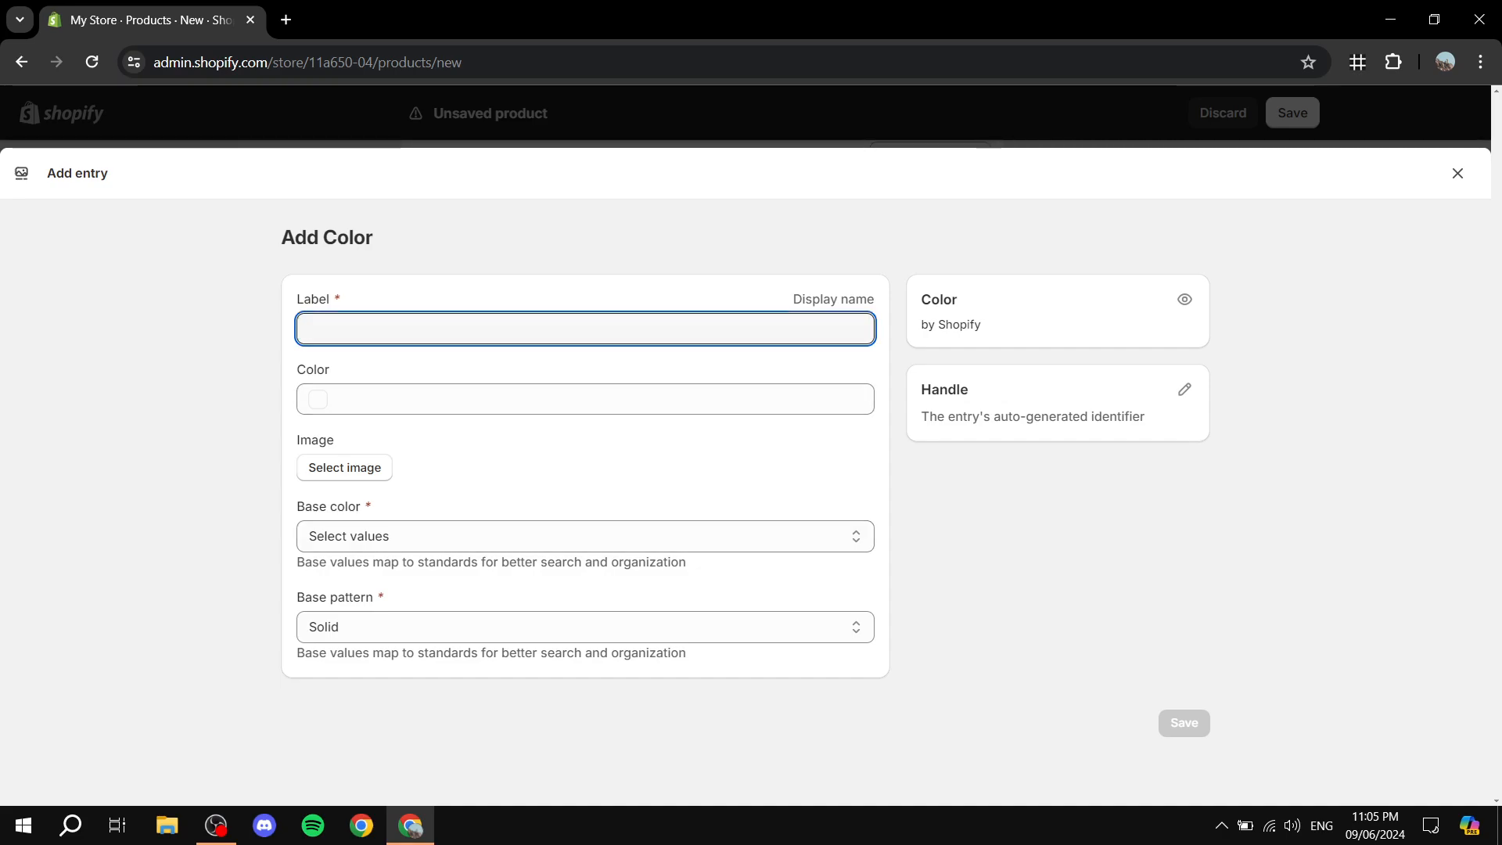
pyautogui.write('Y')
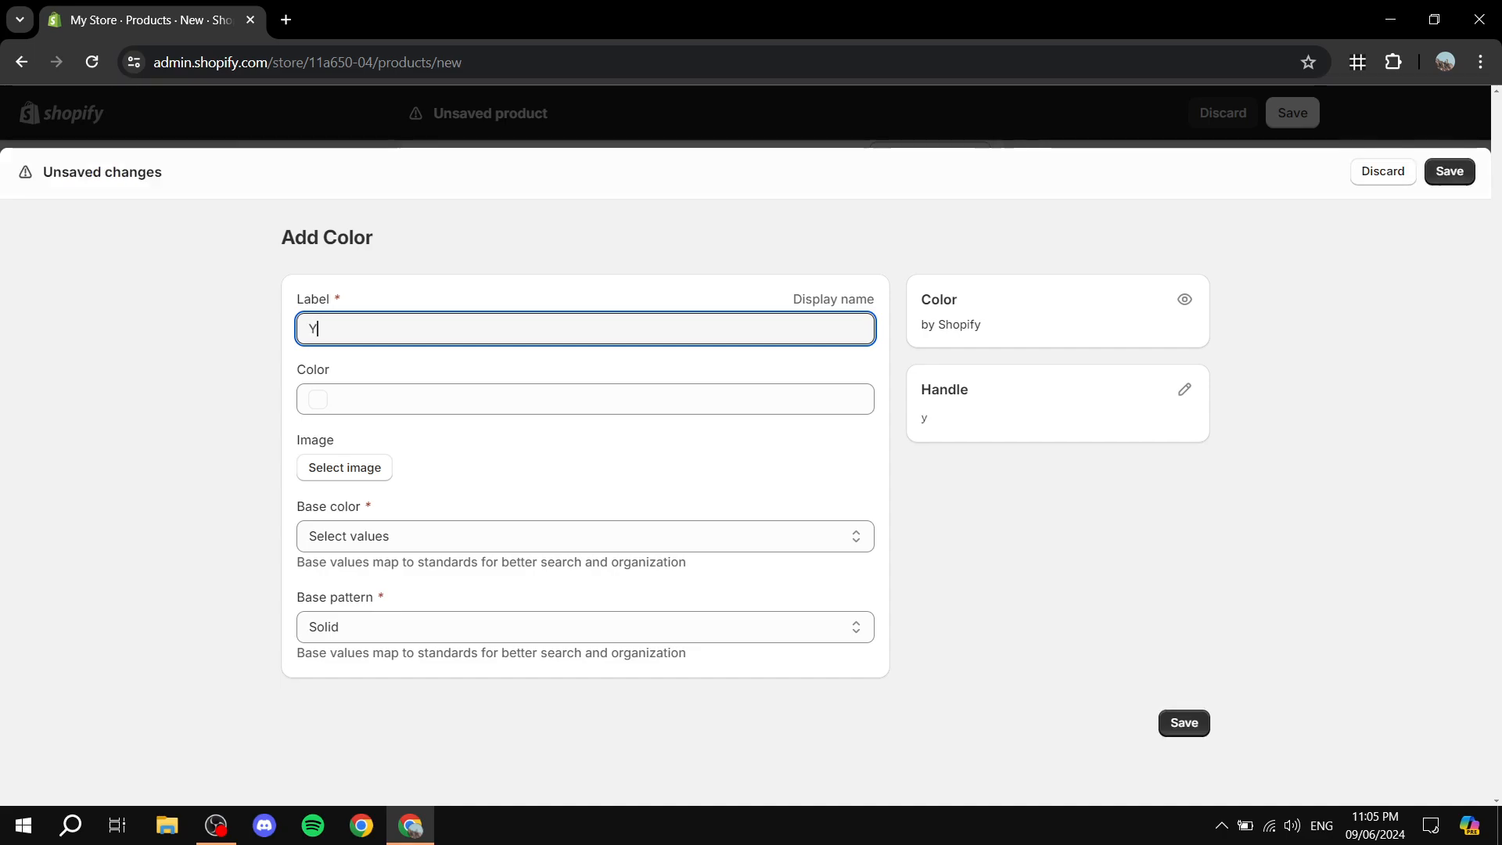
pyautogui.write('ello')
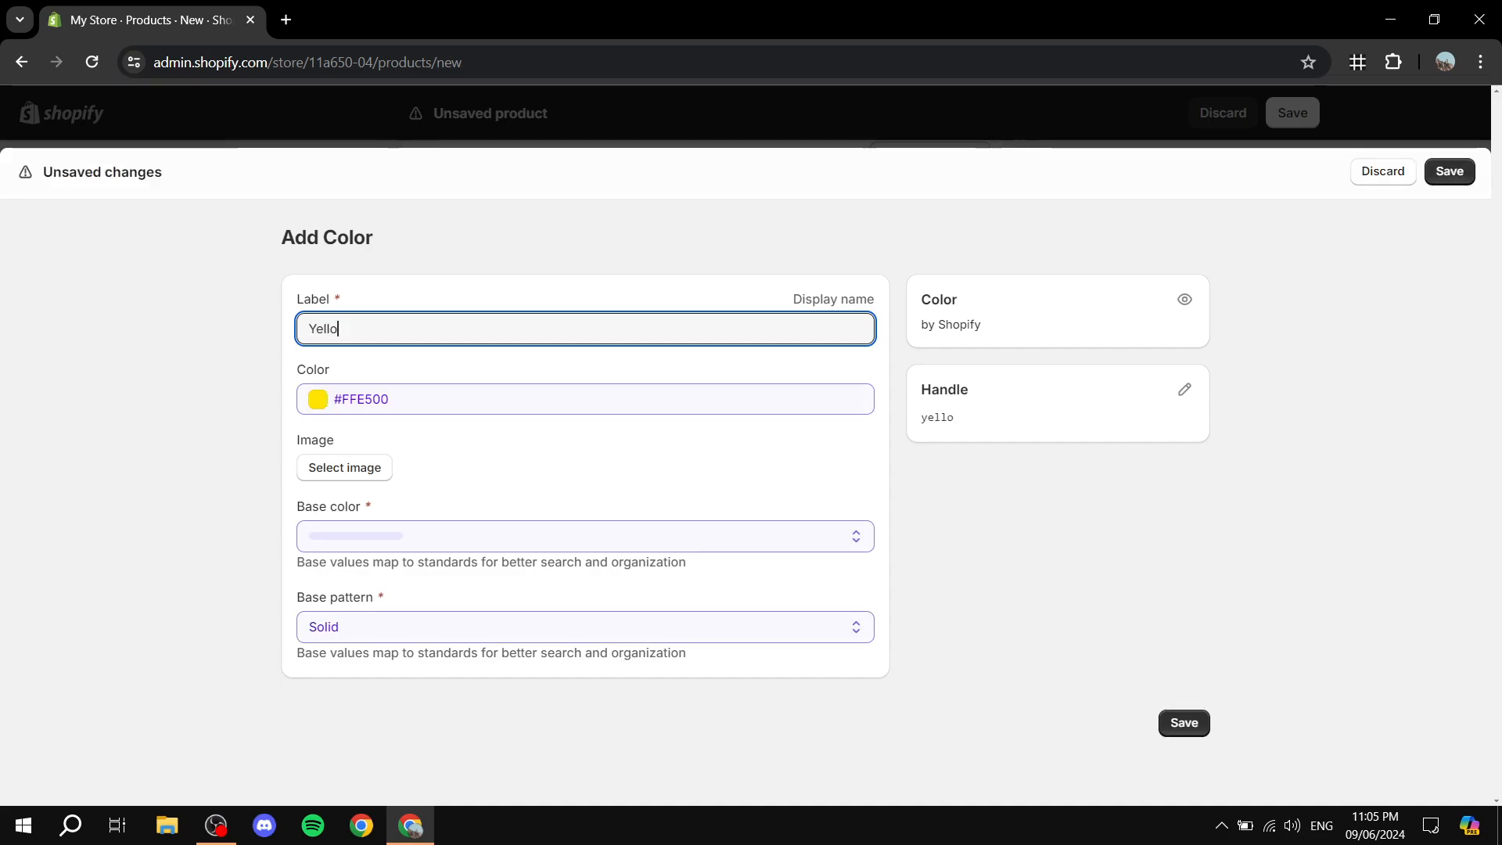
pyautogui.write('w-ish')
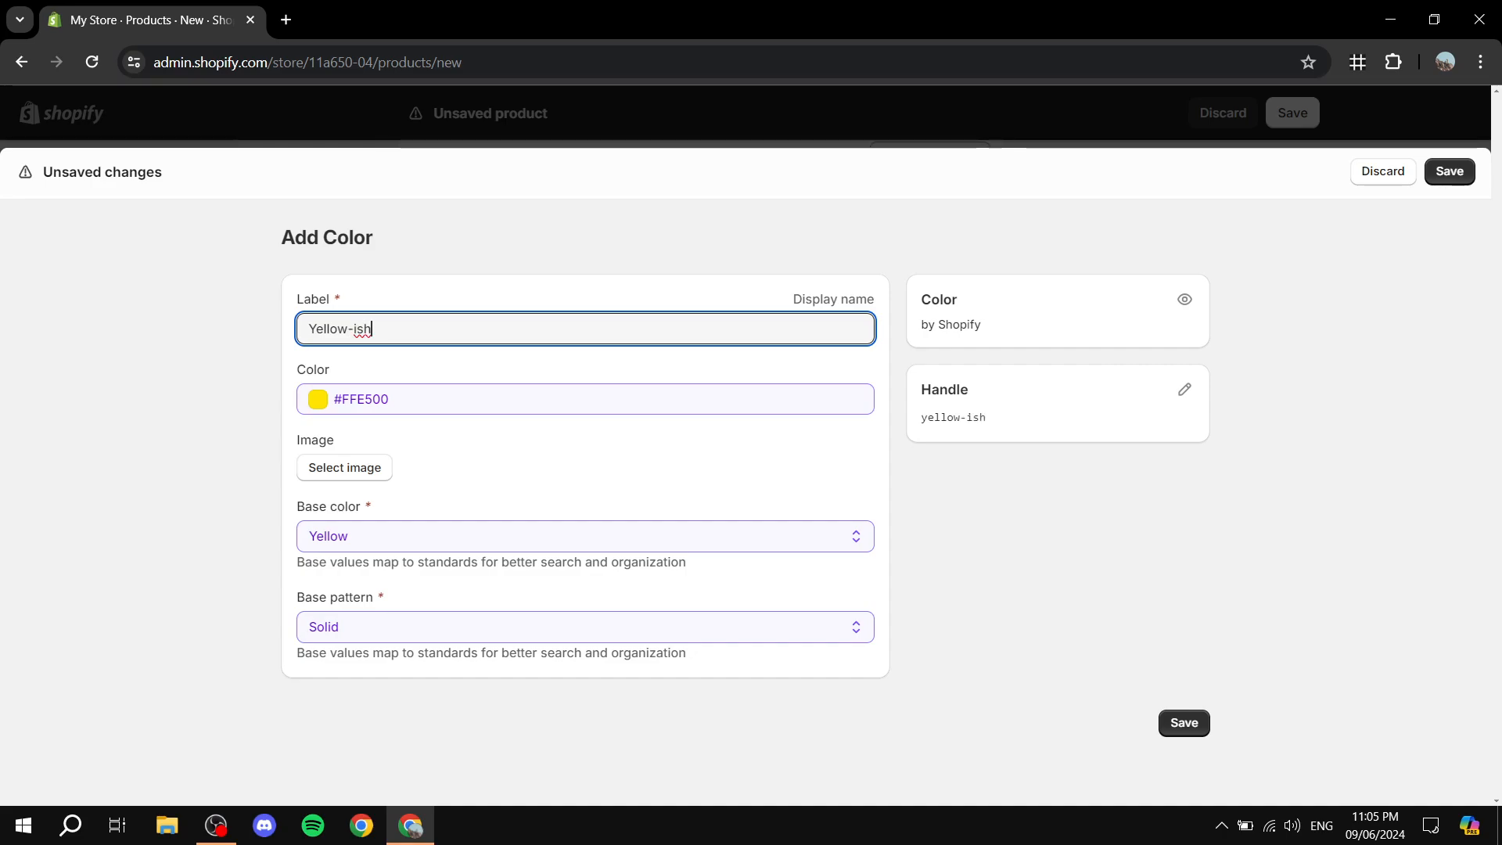
# - Upload Orange.webp from the Explainer Media folder and use it as the color entry's image
pyautogui.click(595, 458)
pyautogui.click(344, 468)
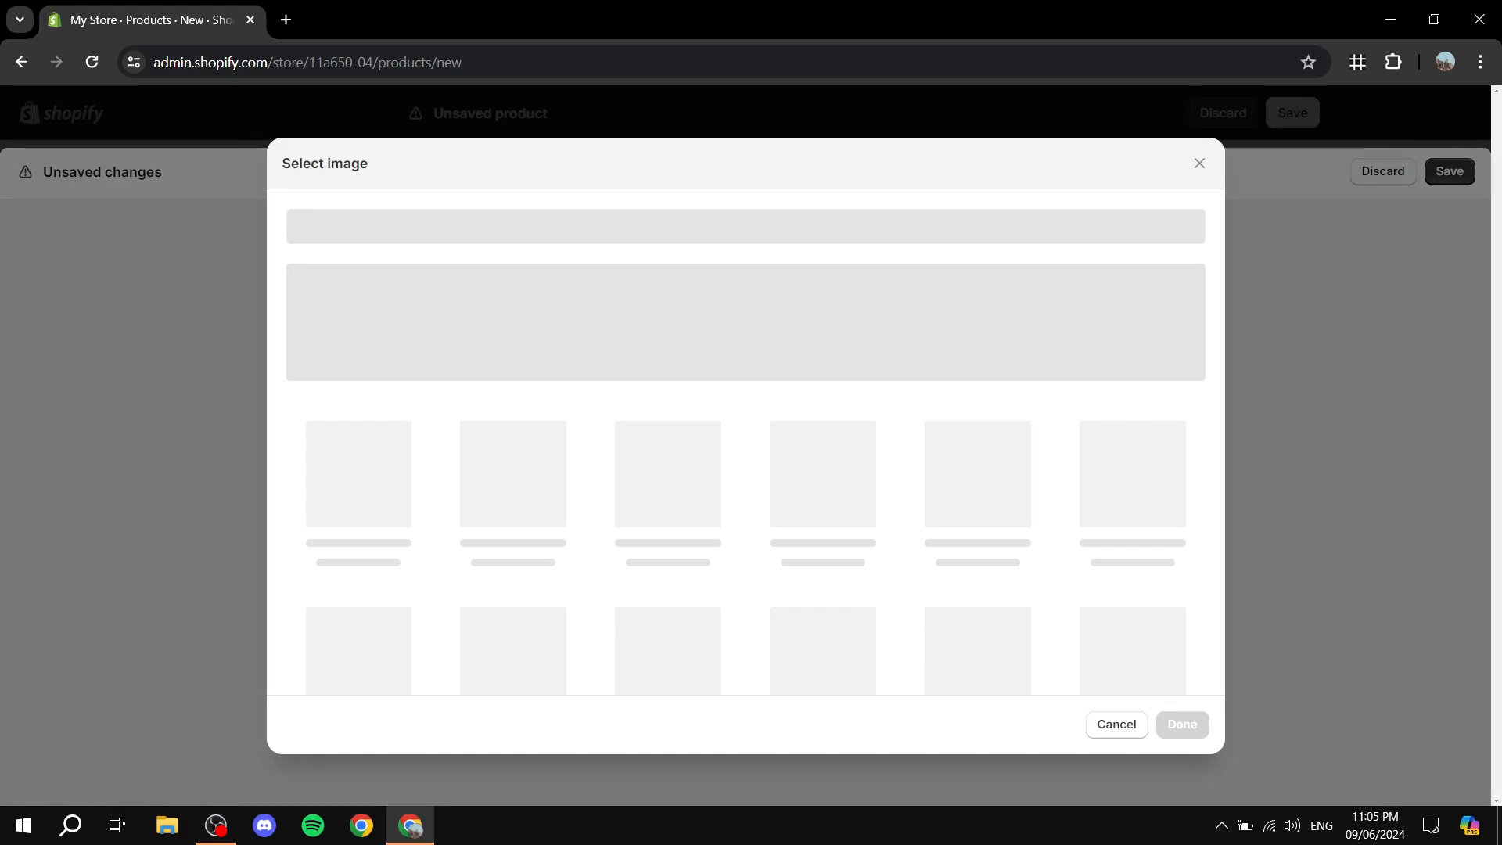
pyautogui.click(746, 316)
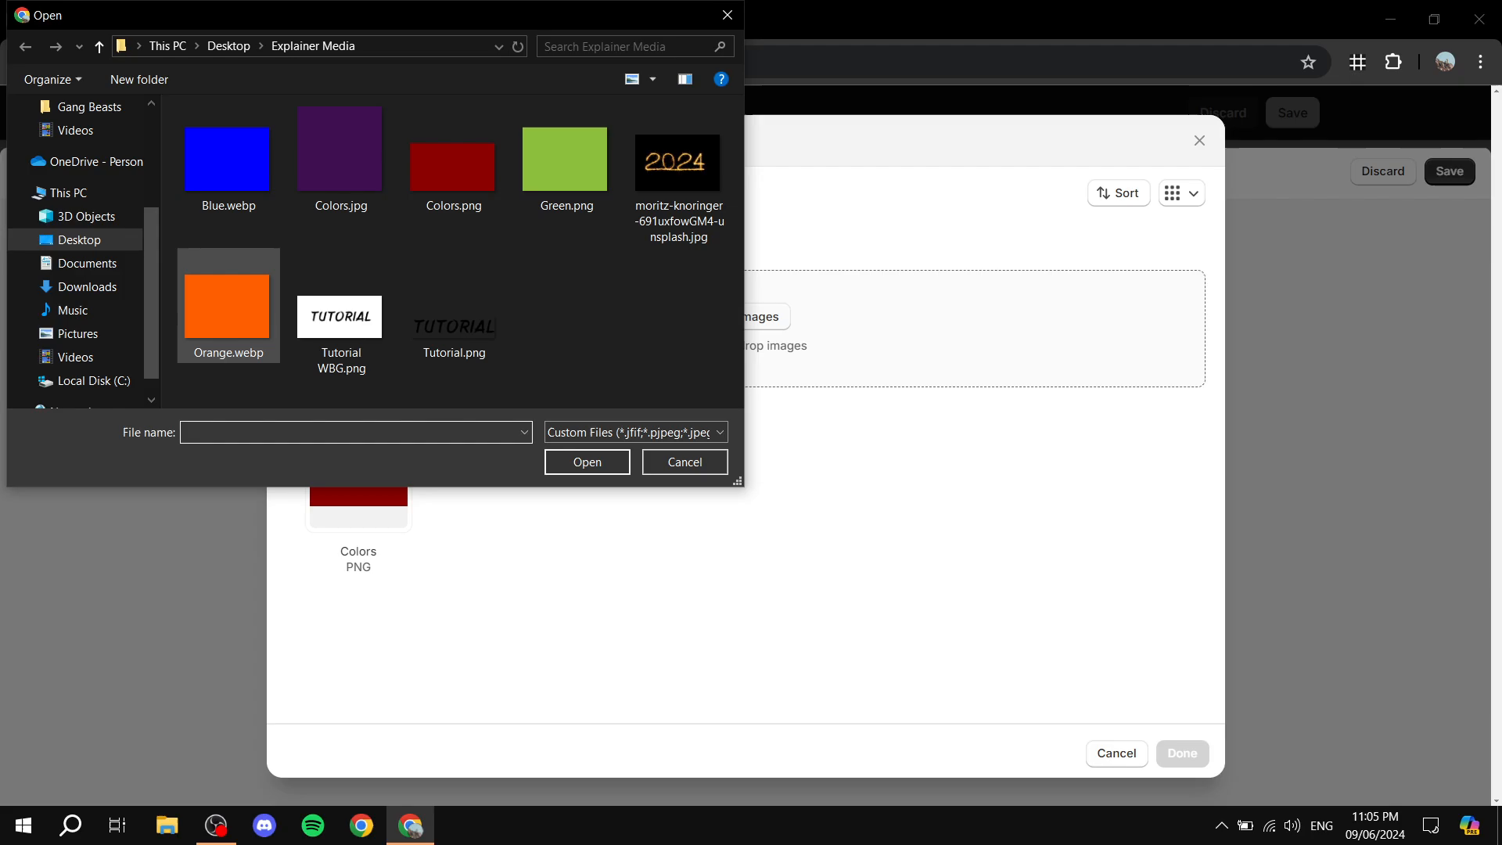
pyautogui.doubleClick(227, 313)
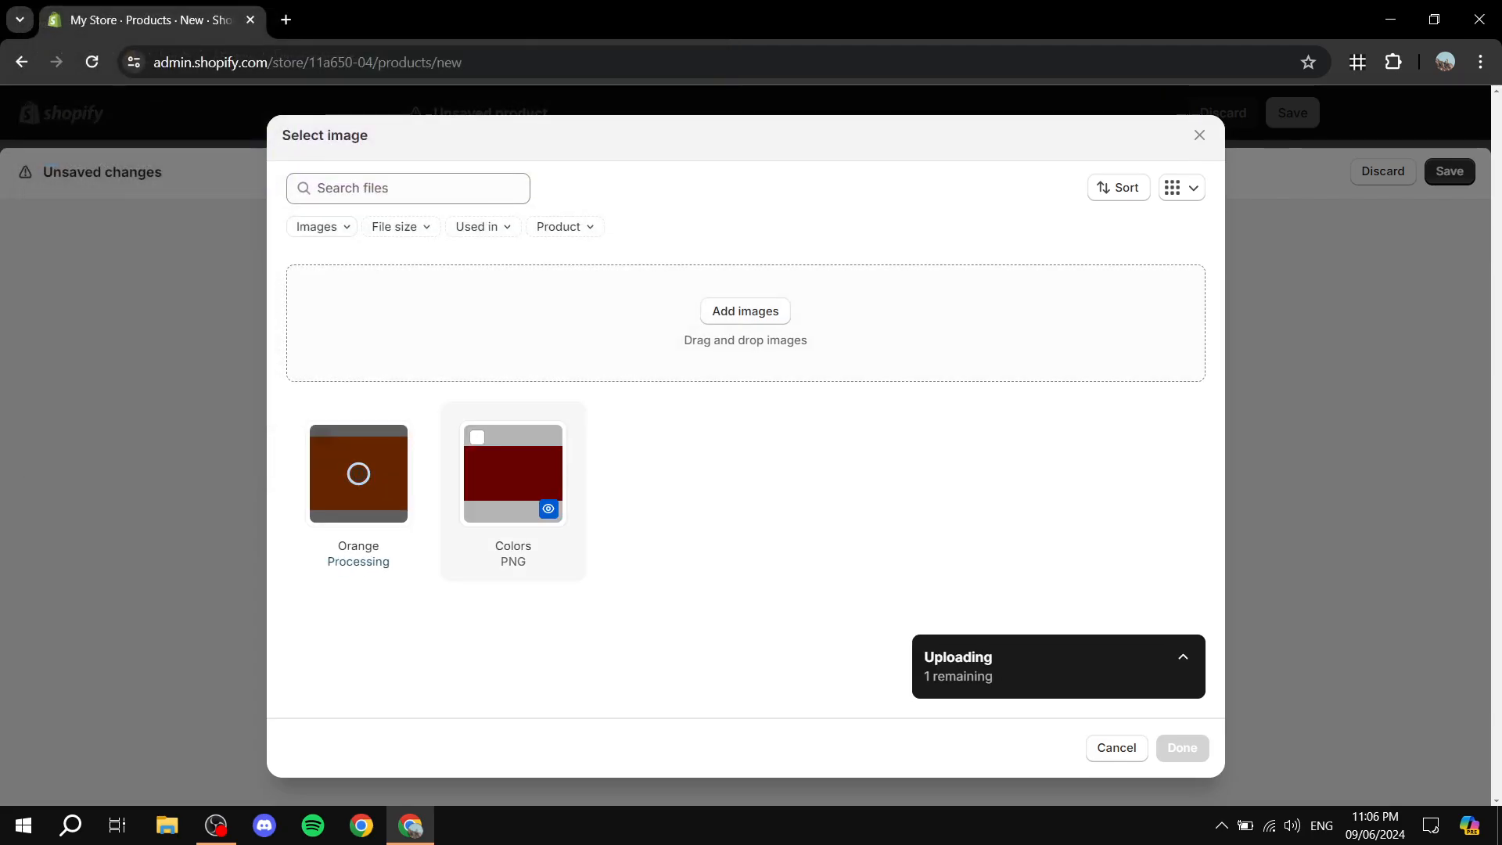
pyautogui.click(1182, 747)
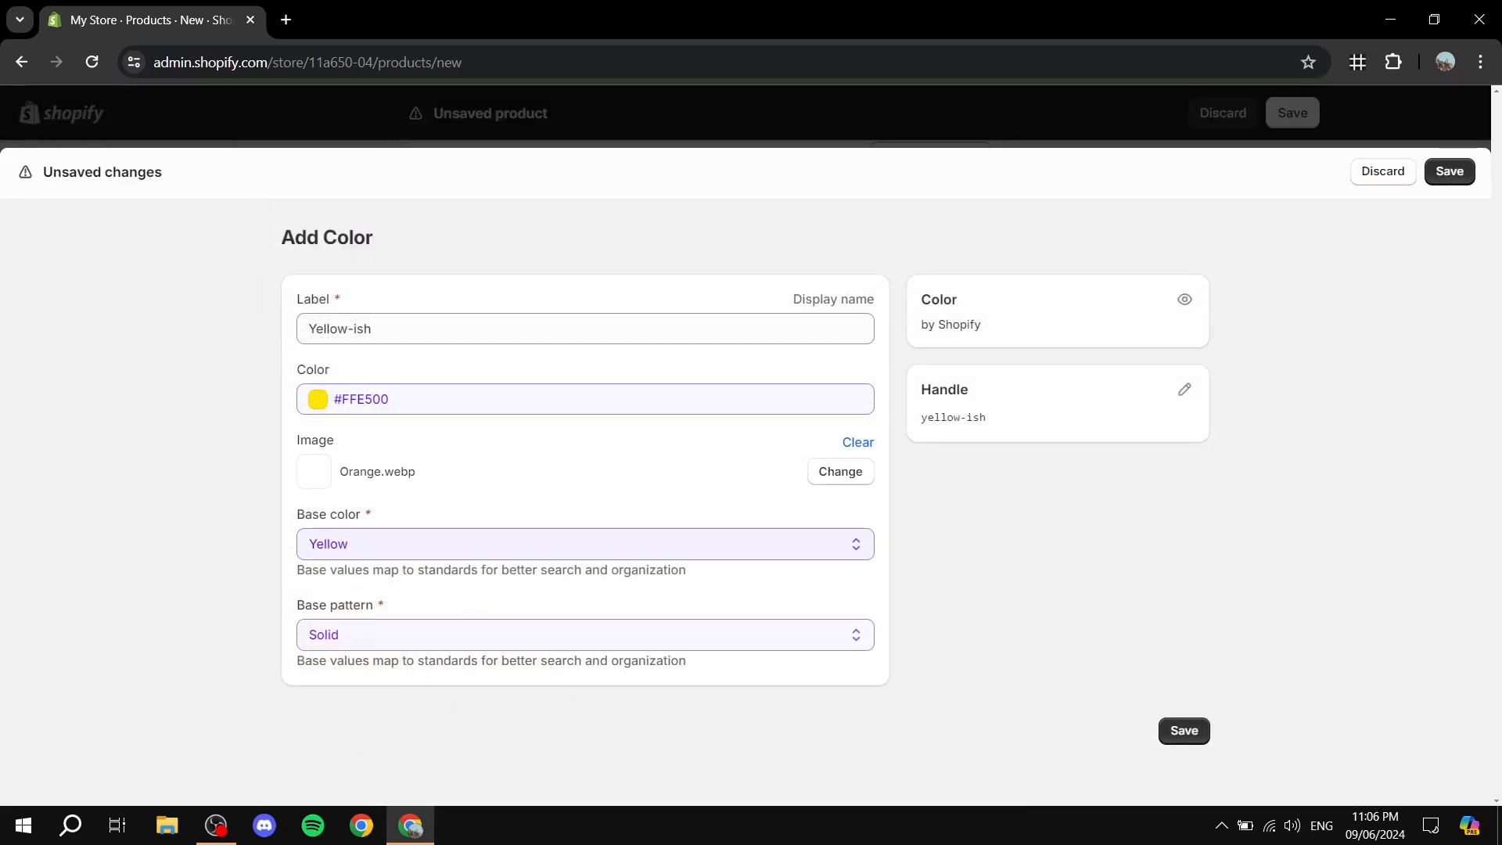
# - Review the available base colors, keep Yellow, and save the Yellow-ish entry to the Color option
pyautogui.click(579, 544)
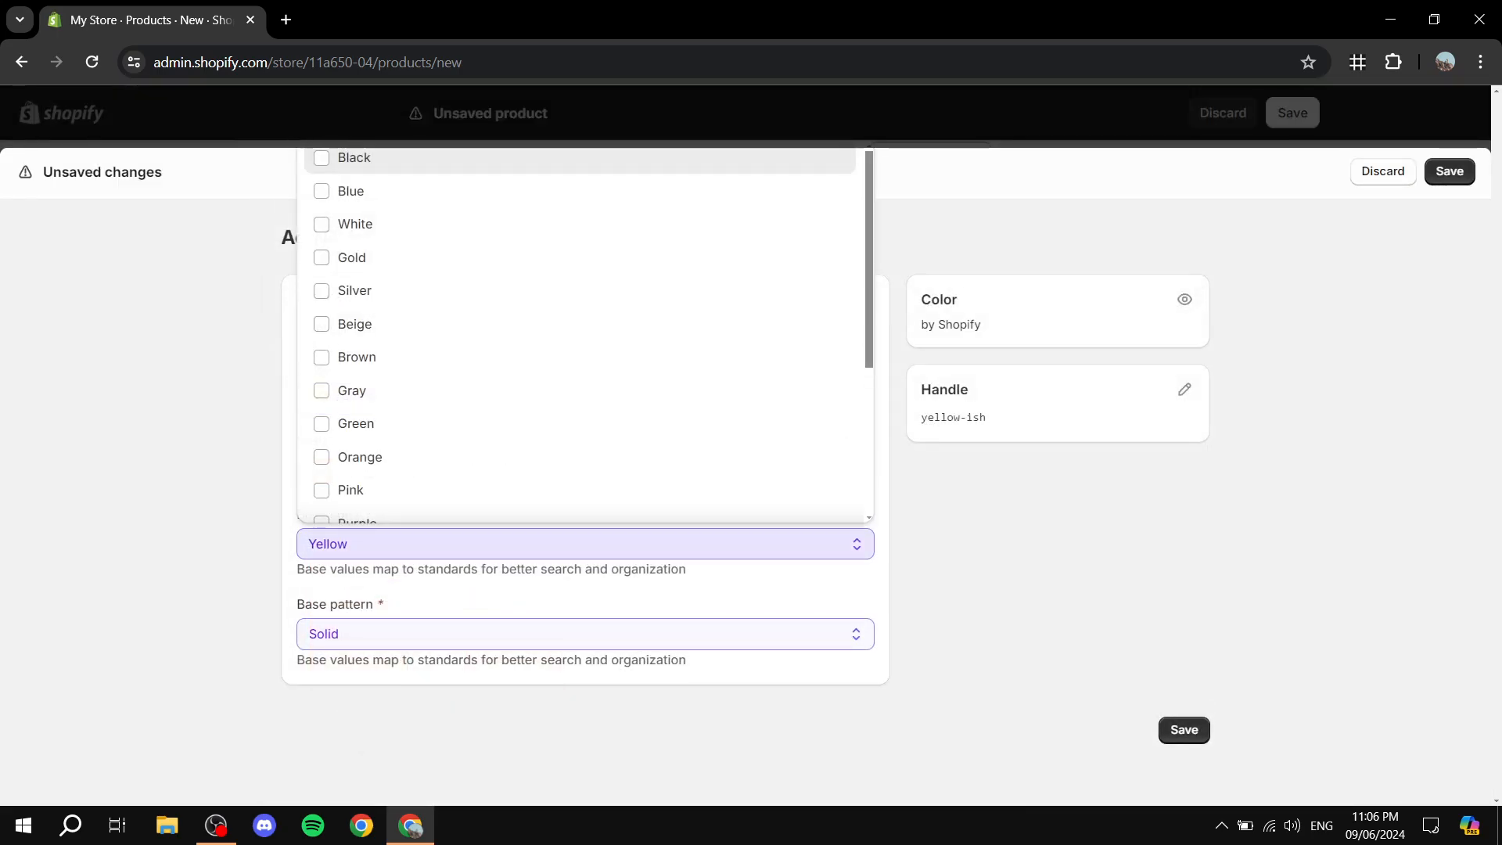
pyautogui.scroll(-4, 579, 457)
pyautogui.scroll(3, 579, 400)
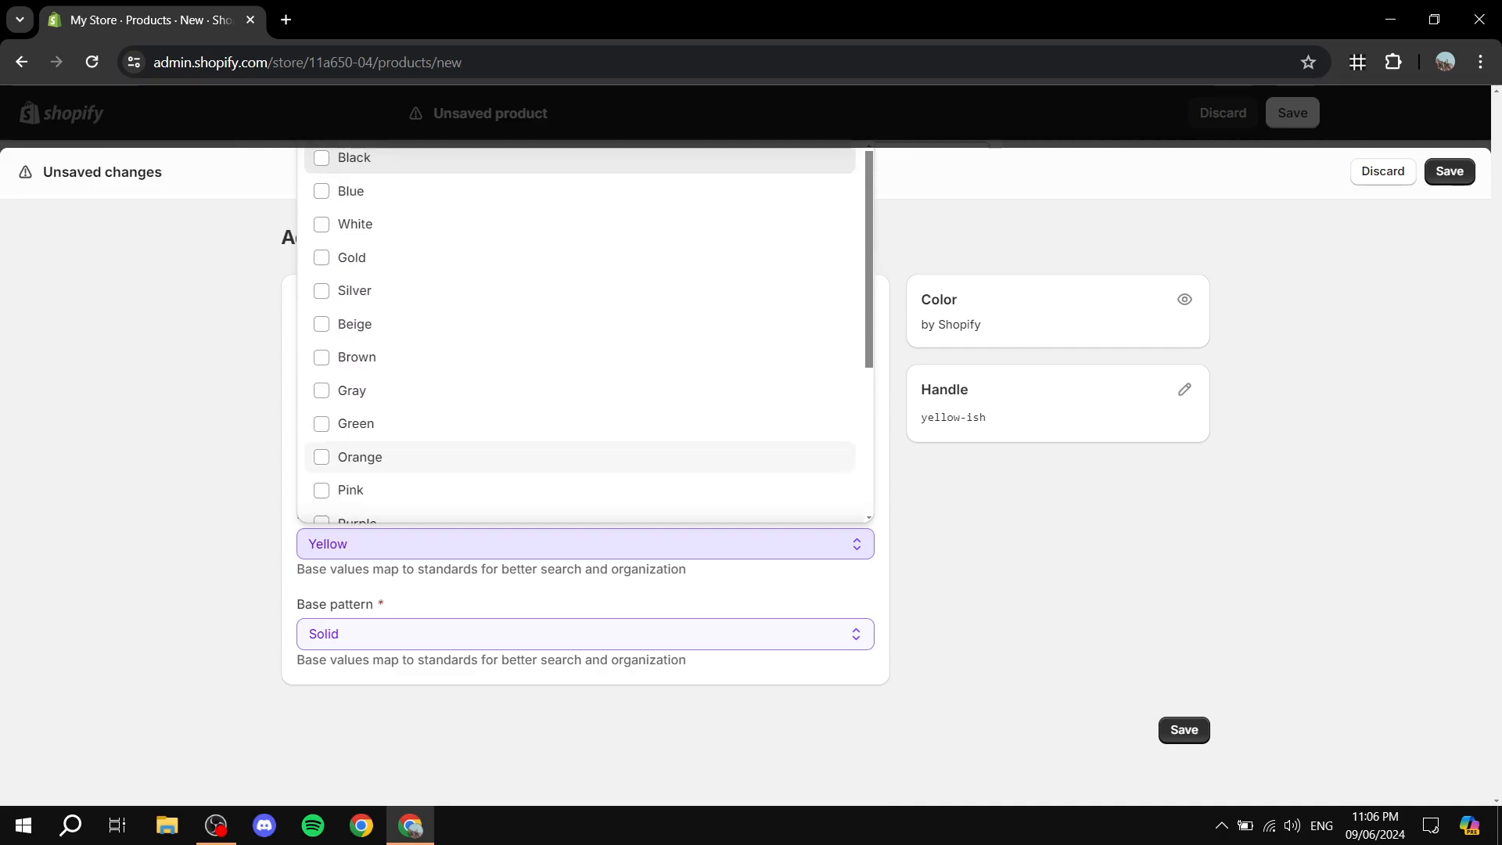
pyautogui.click(579, 544)
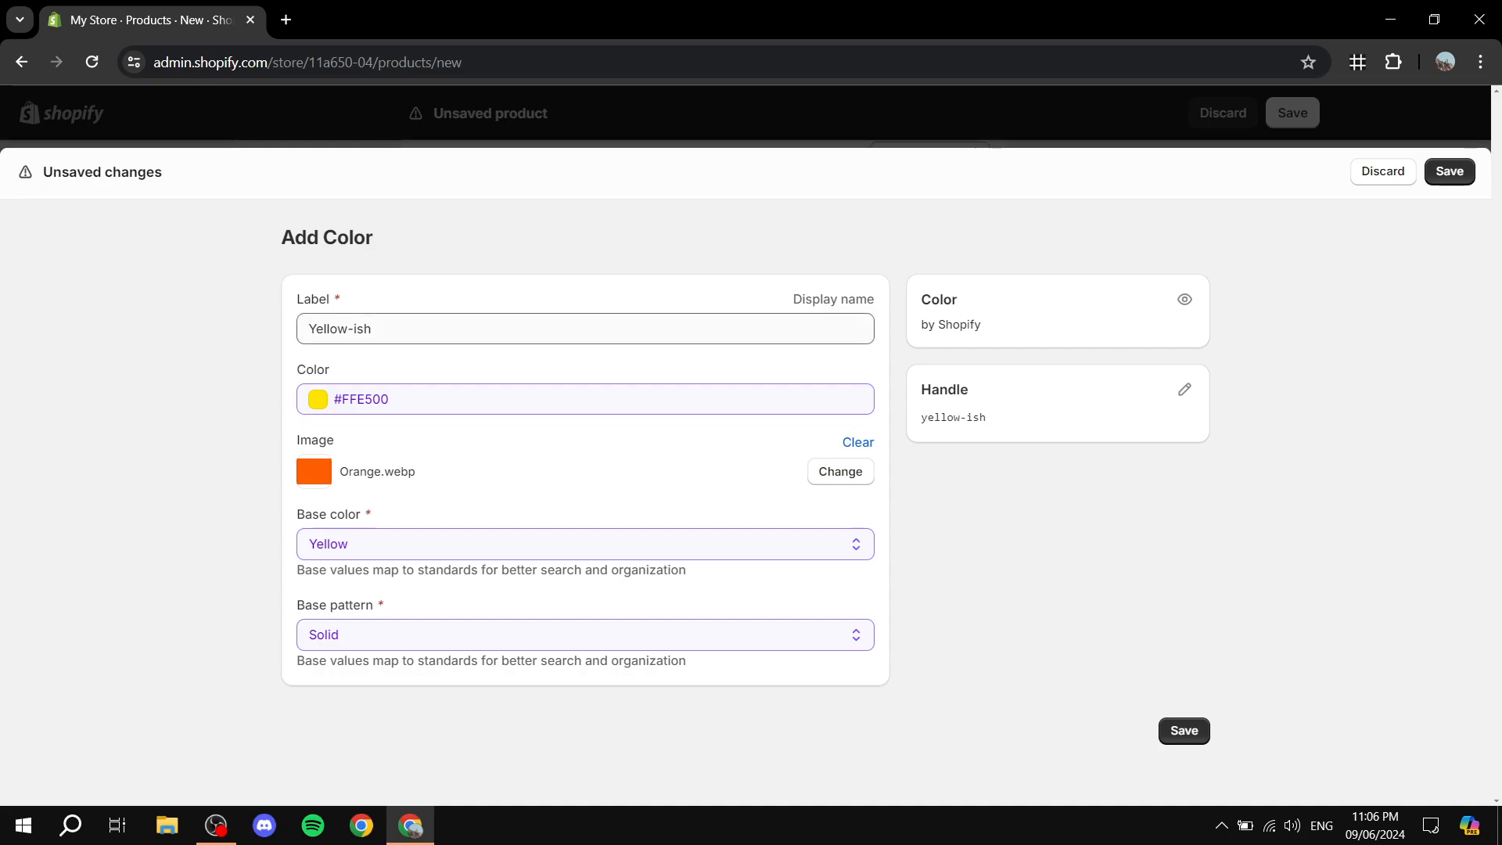
pyautogui.tripleClick(342, 329)
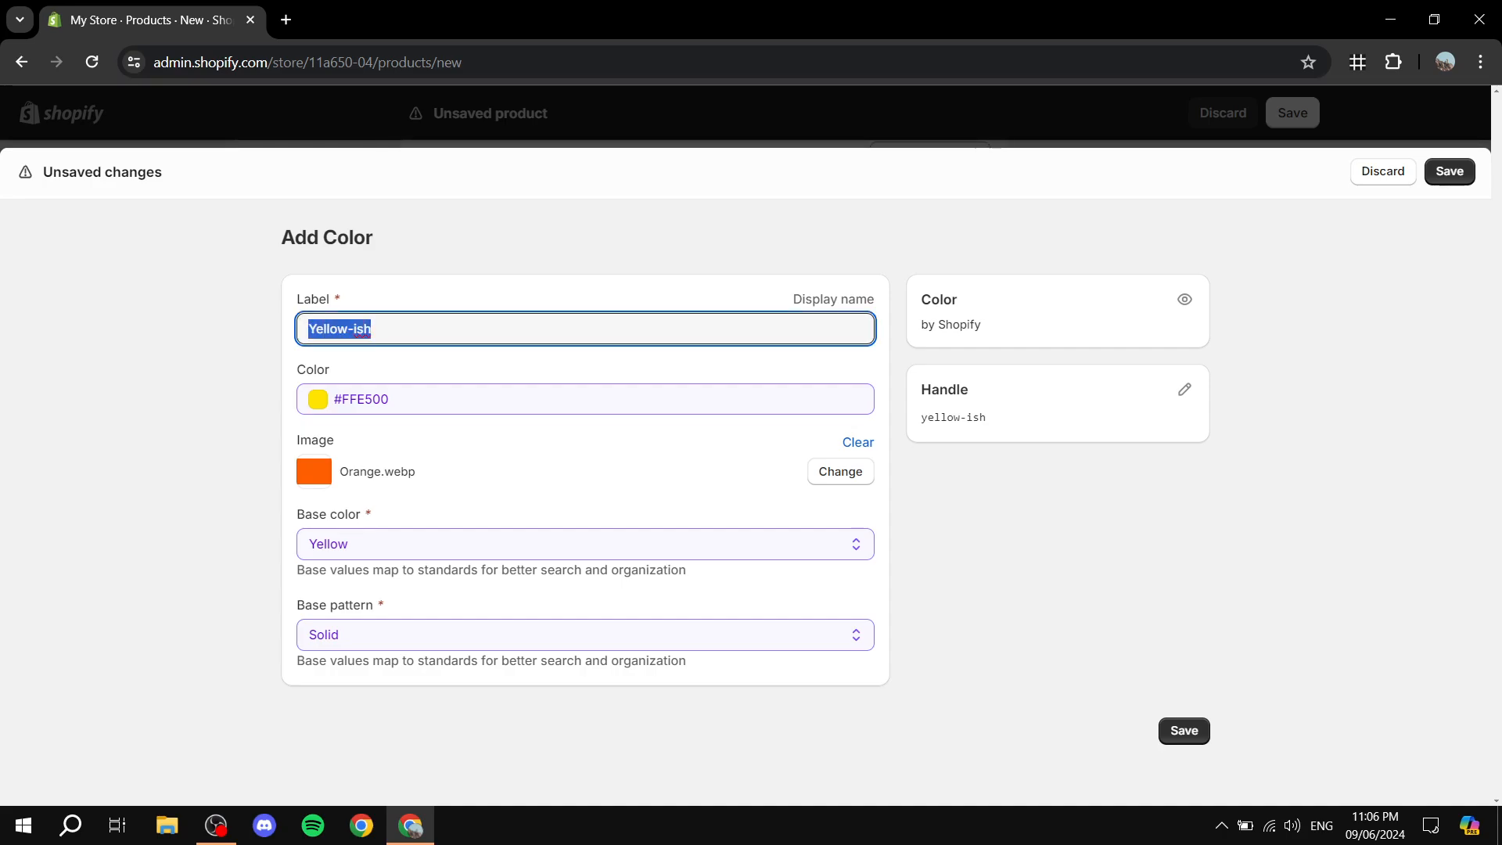
pyautogui.click(1048, 579)
pyautogui.click(1184, 730)
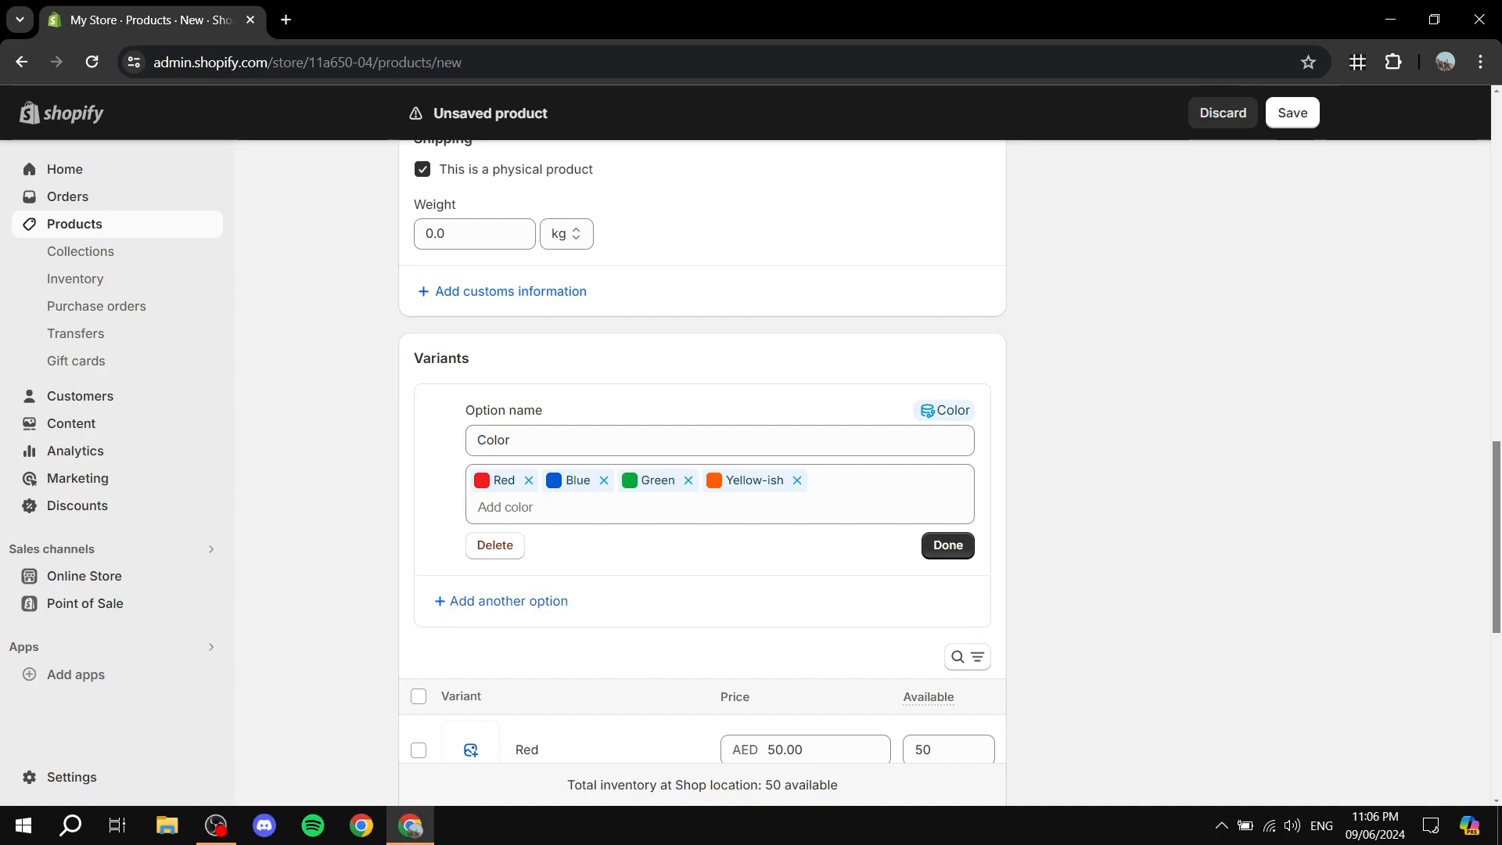
# - Add a Size option to the variants and give it the value Small instead of S
pyautogui.click(485, 436)
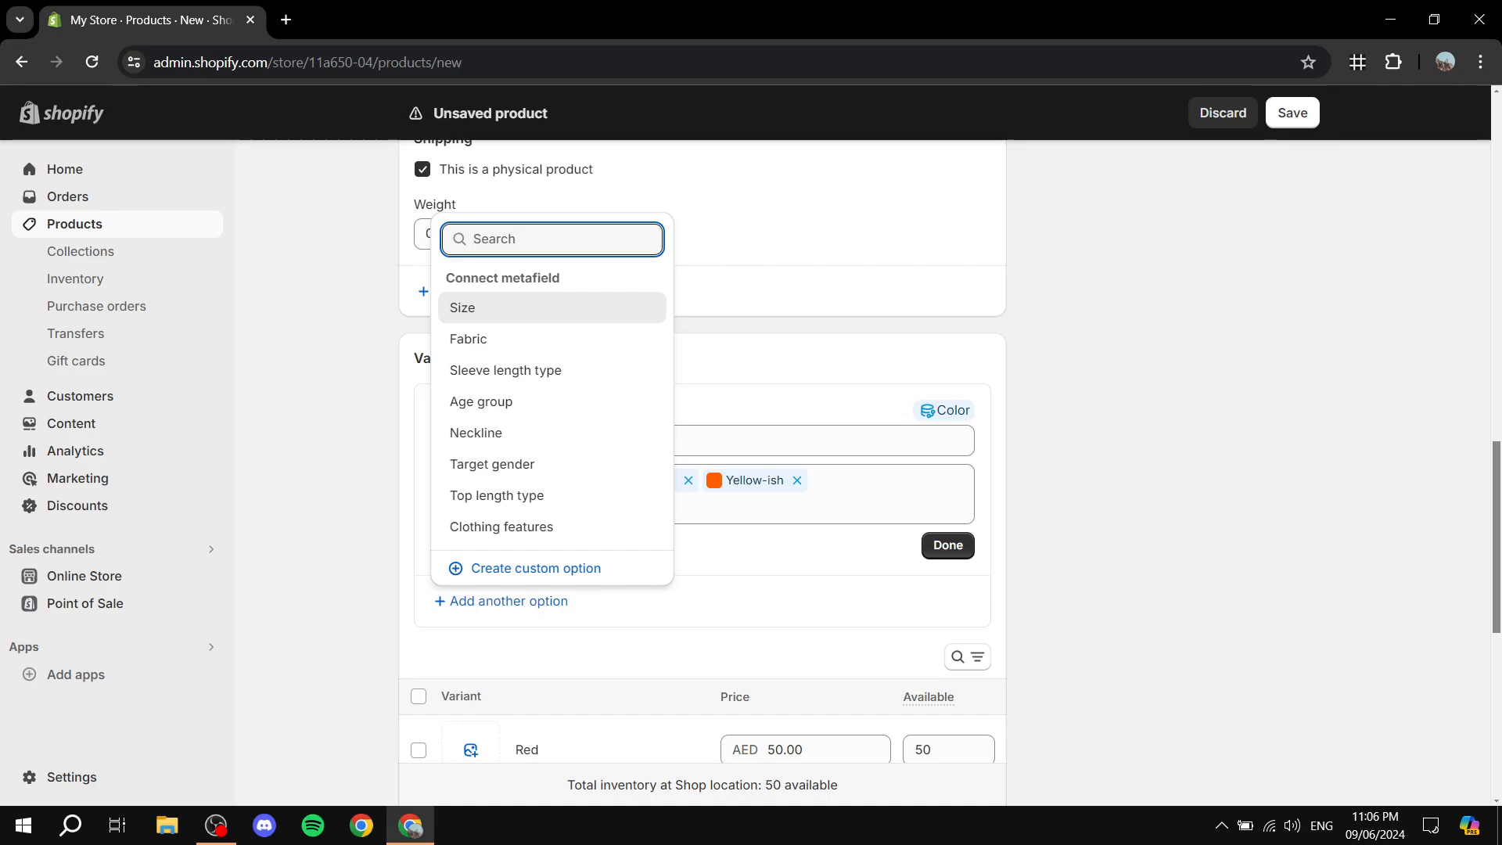
pyautogui.press('Return')
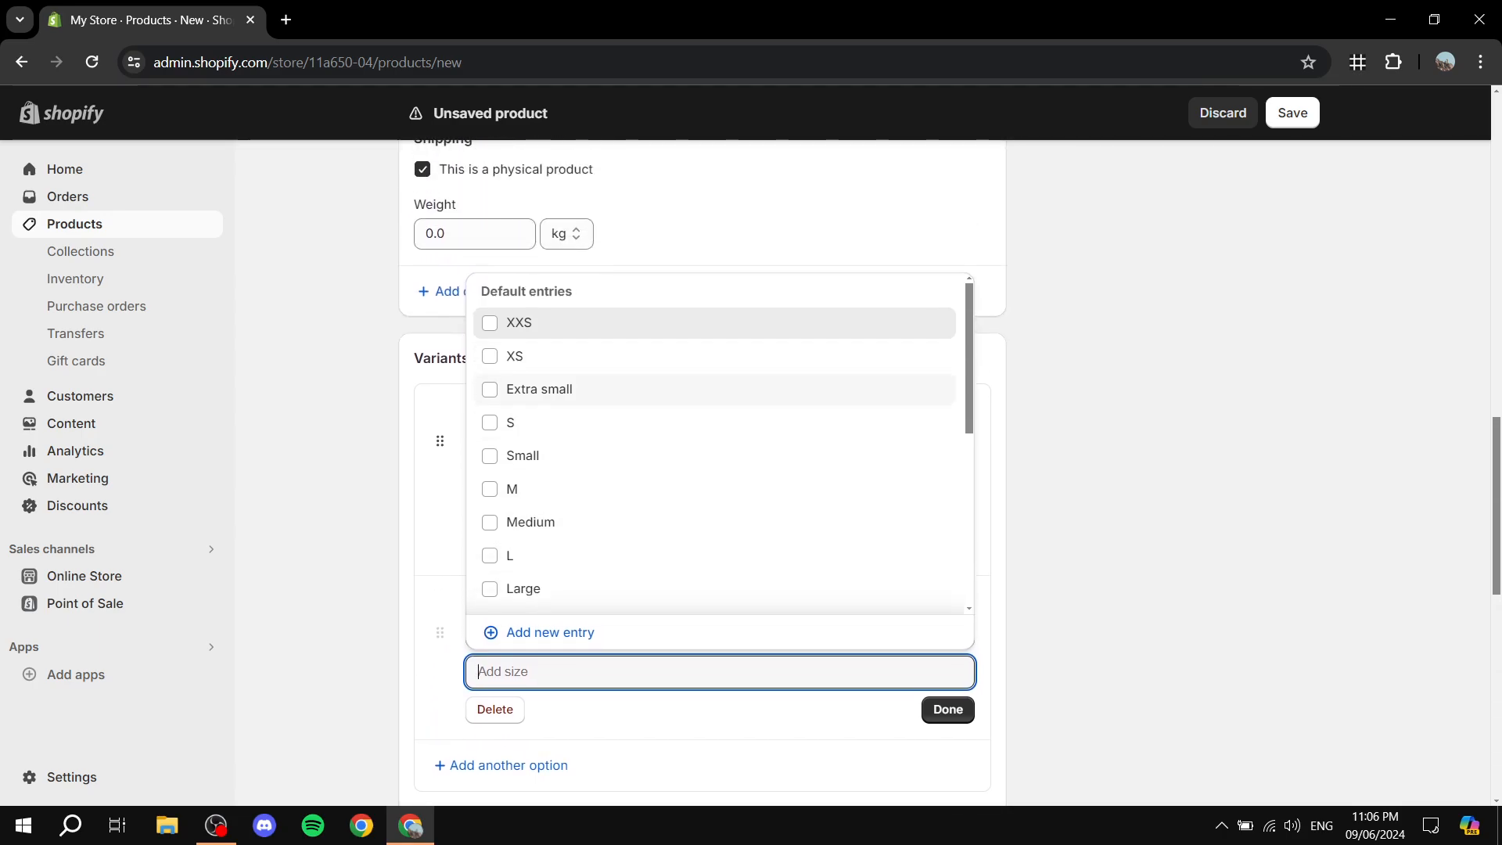
pyautogui.click(500, 422)
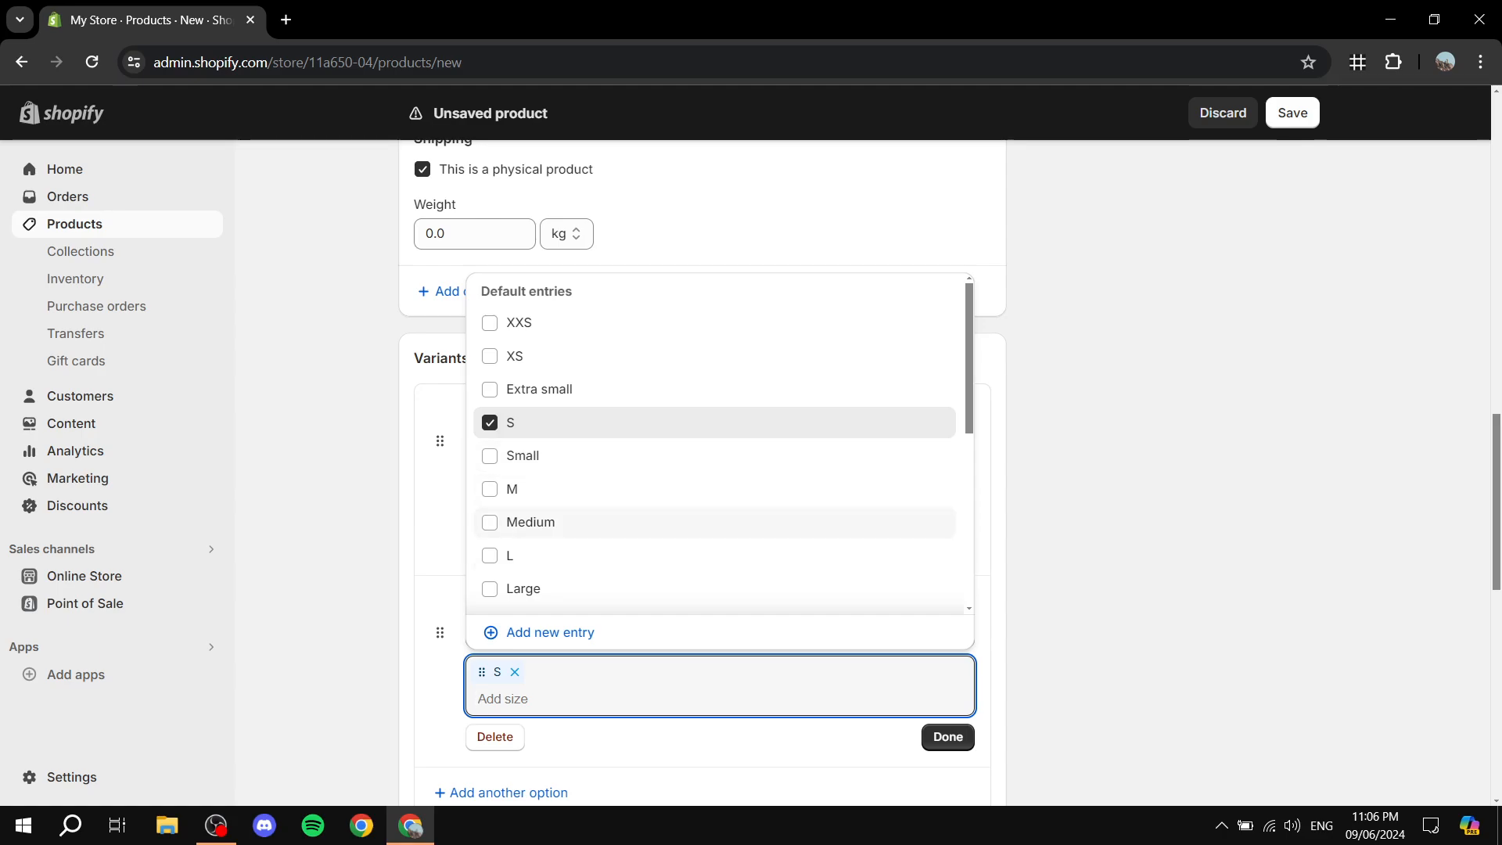
pyautogui.scroll(1, 547, 521)
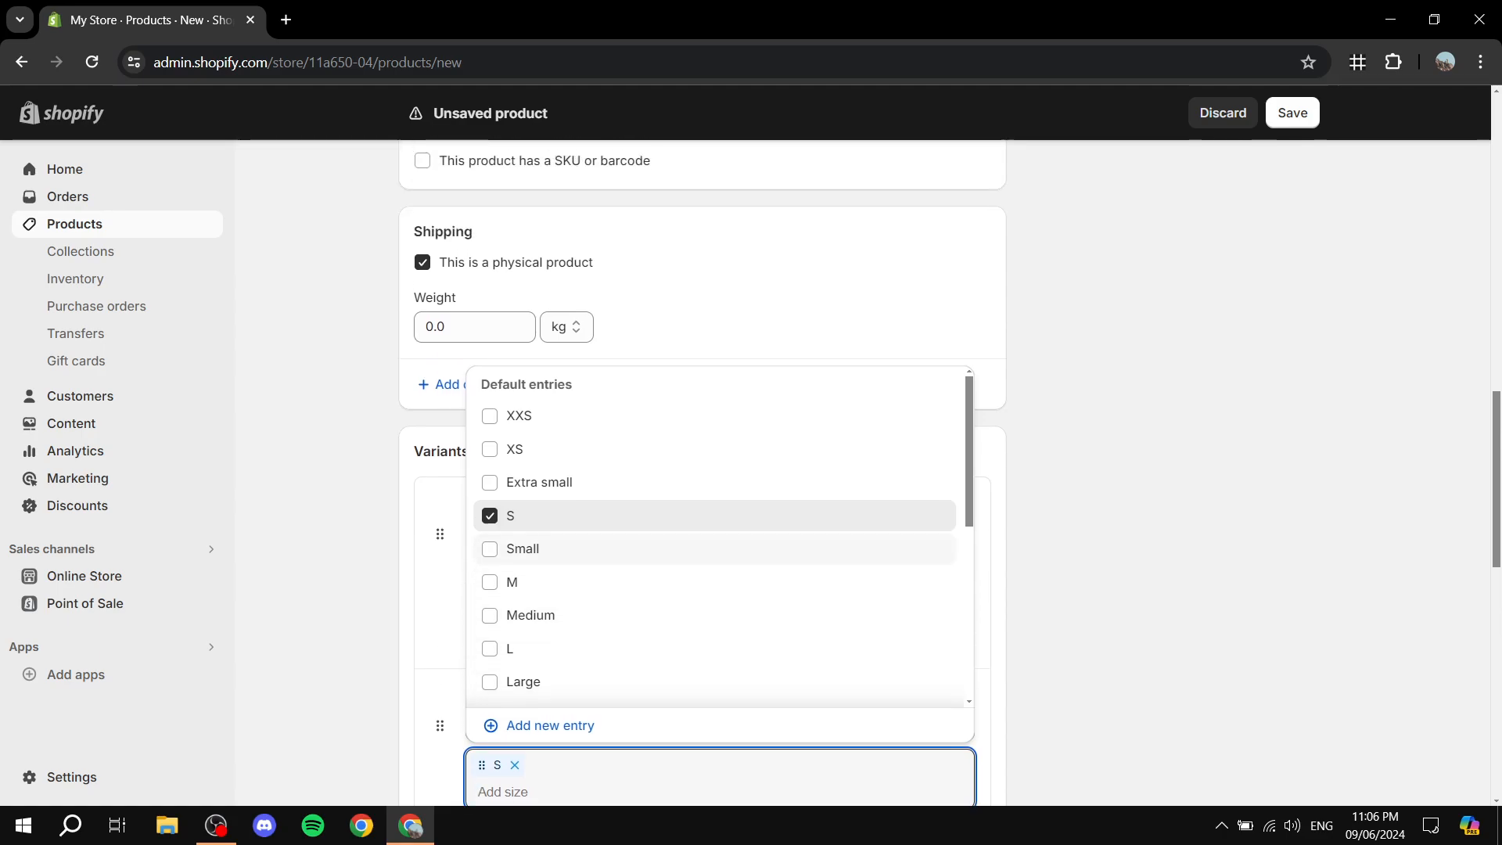
pyautogui.scroll(-1, 548, 470)
pyautogui.click(523, 456)
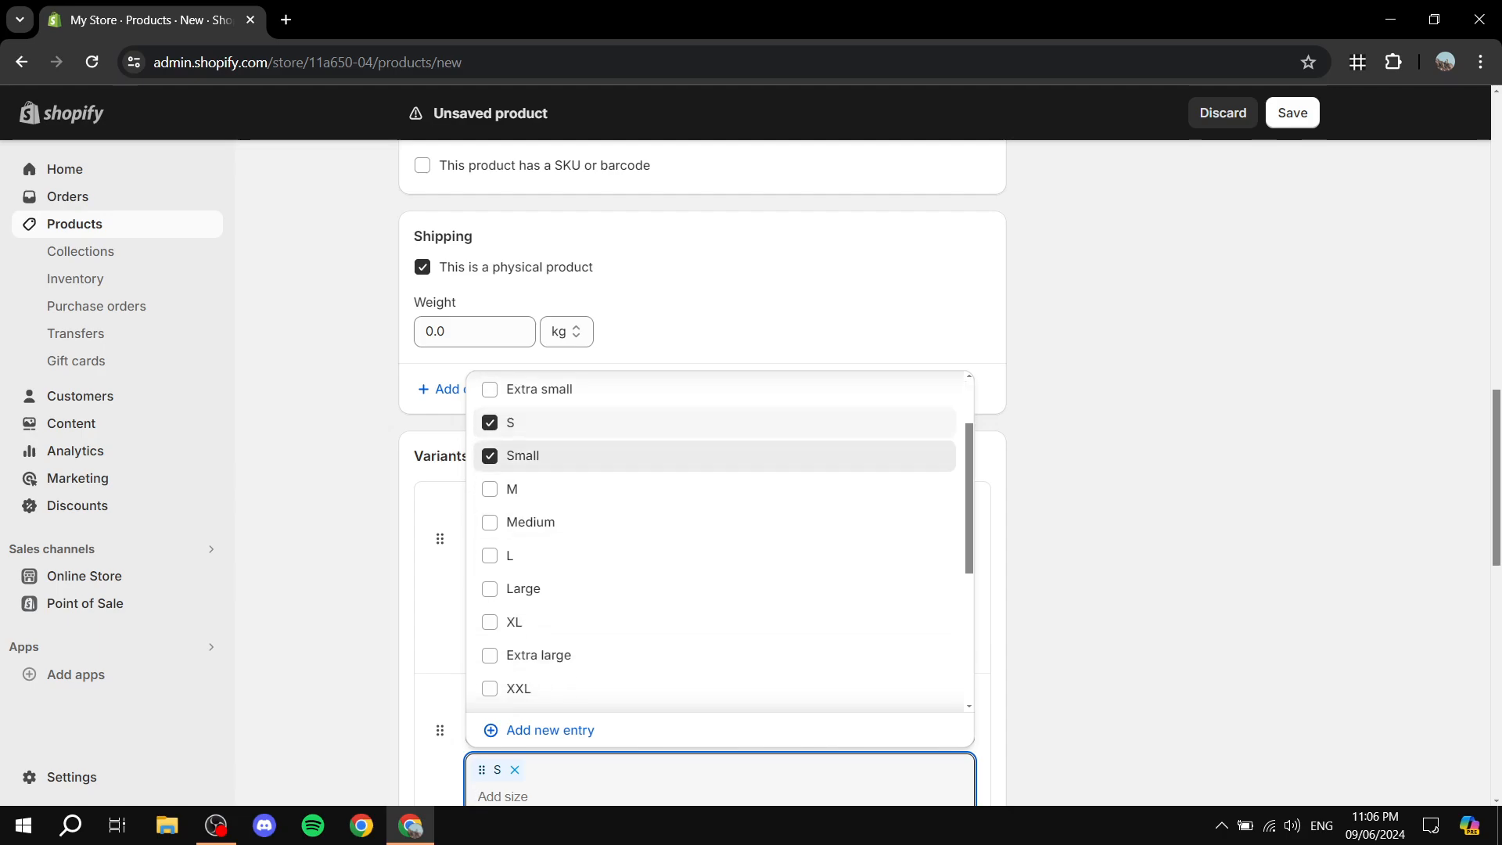
pyautogui.click(513, 424)
# - Add Medium, Large and Extra large as further values of the Size option
pyautogui.click(531, 522)
pyautogui.scroll(-1, 531, 523)
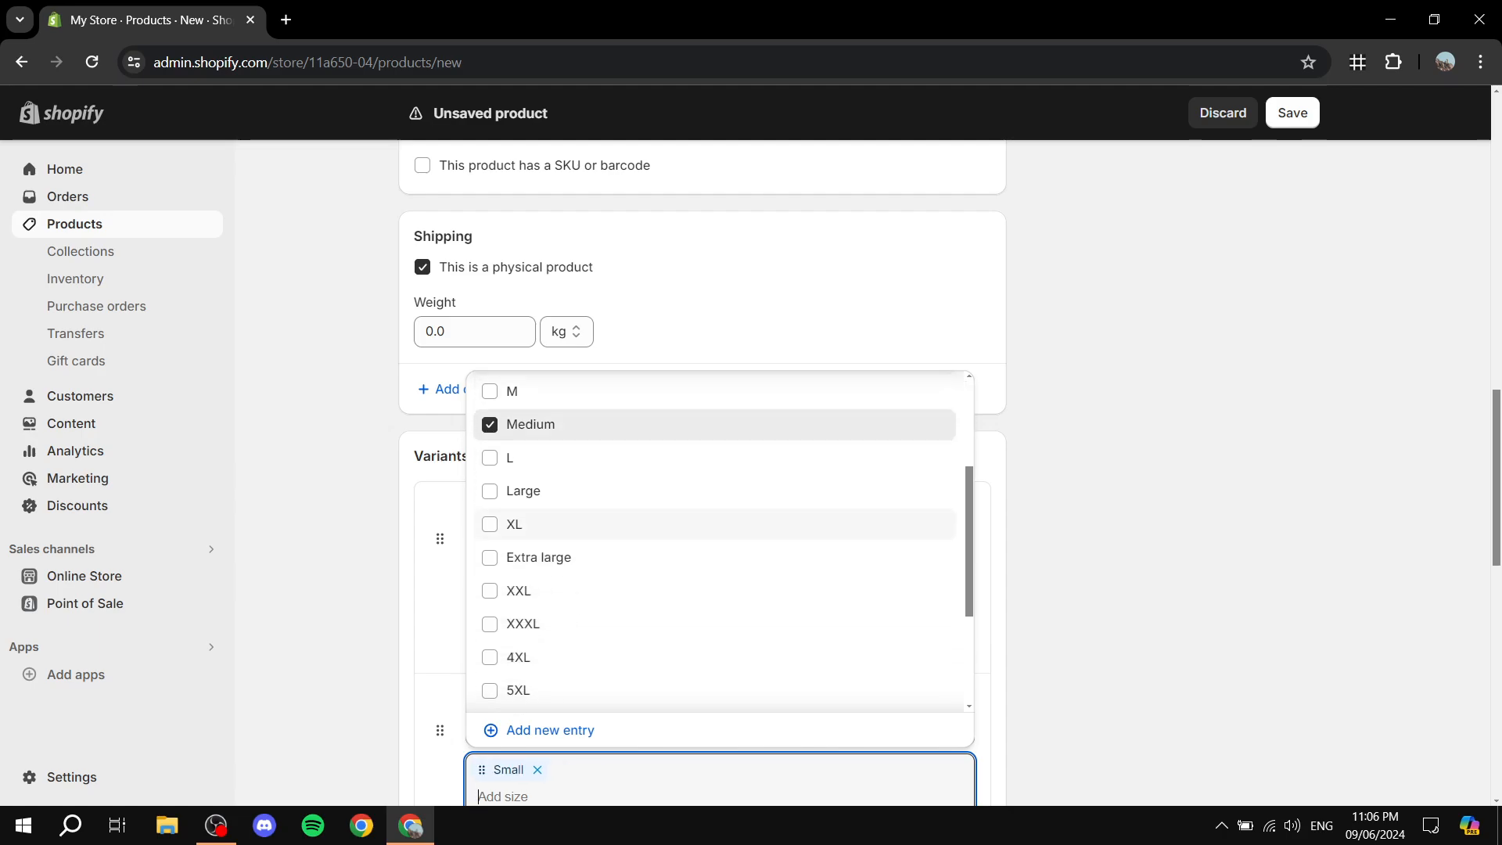
pyautogui.click(523, 491)
pyautogui.scroll(-1, 523, 522)
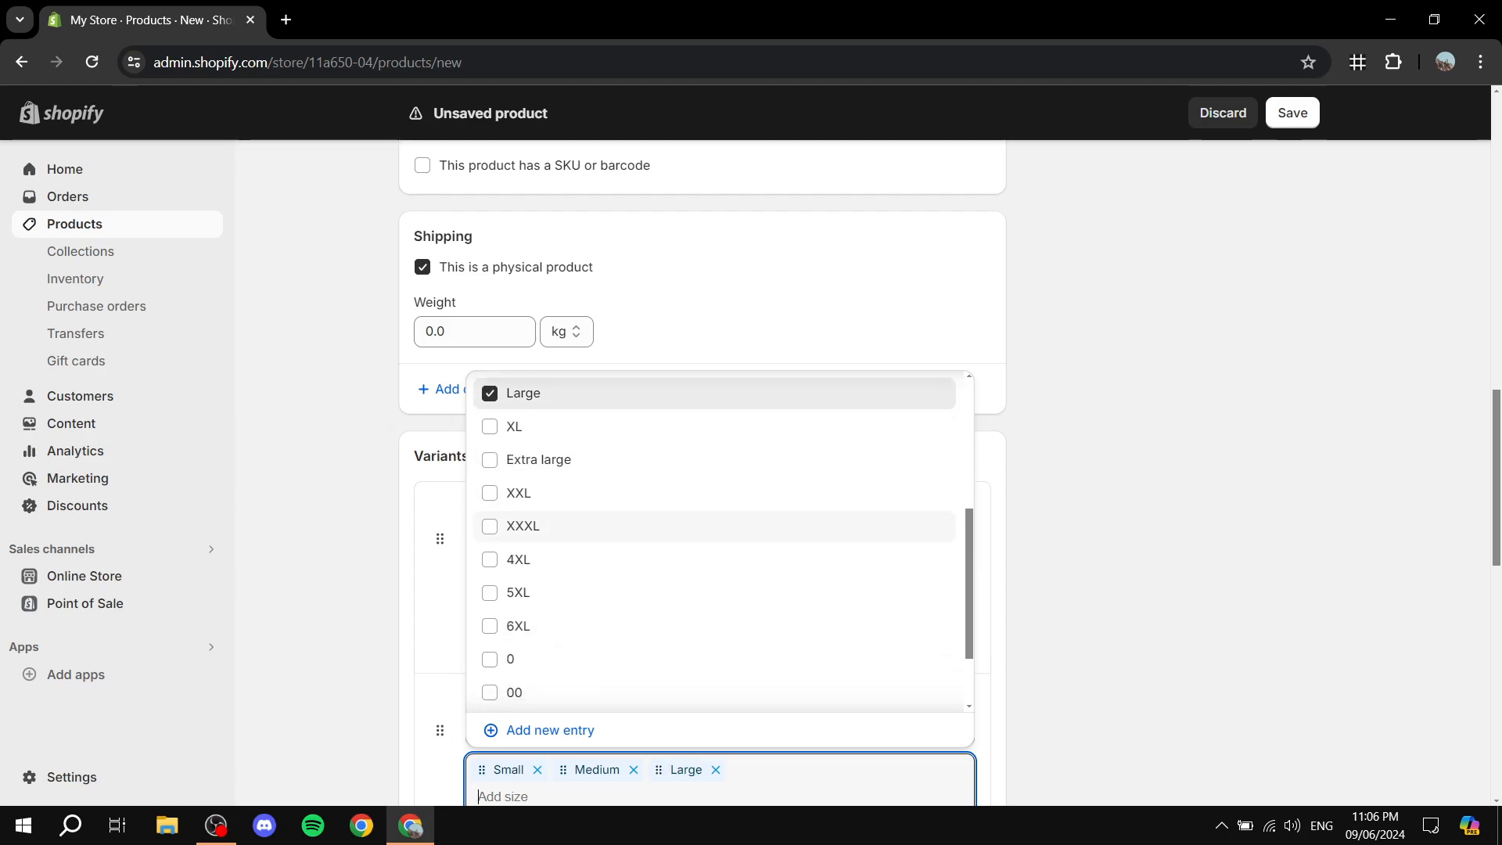
pyautogui.click(538, 460)
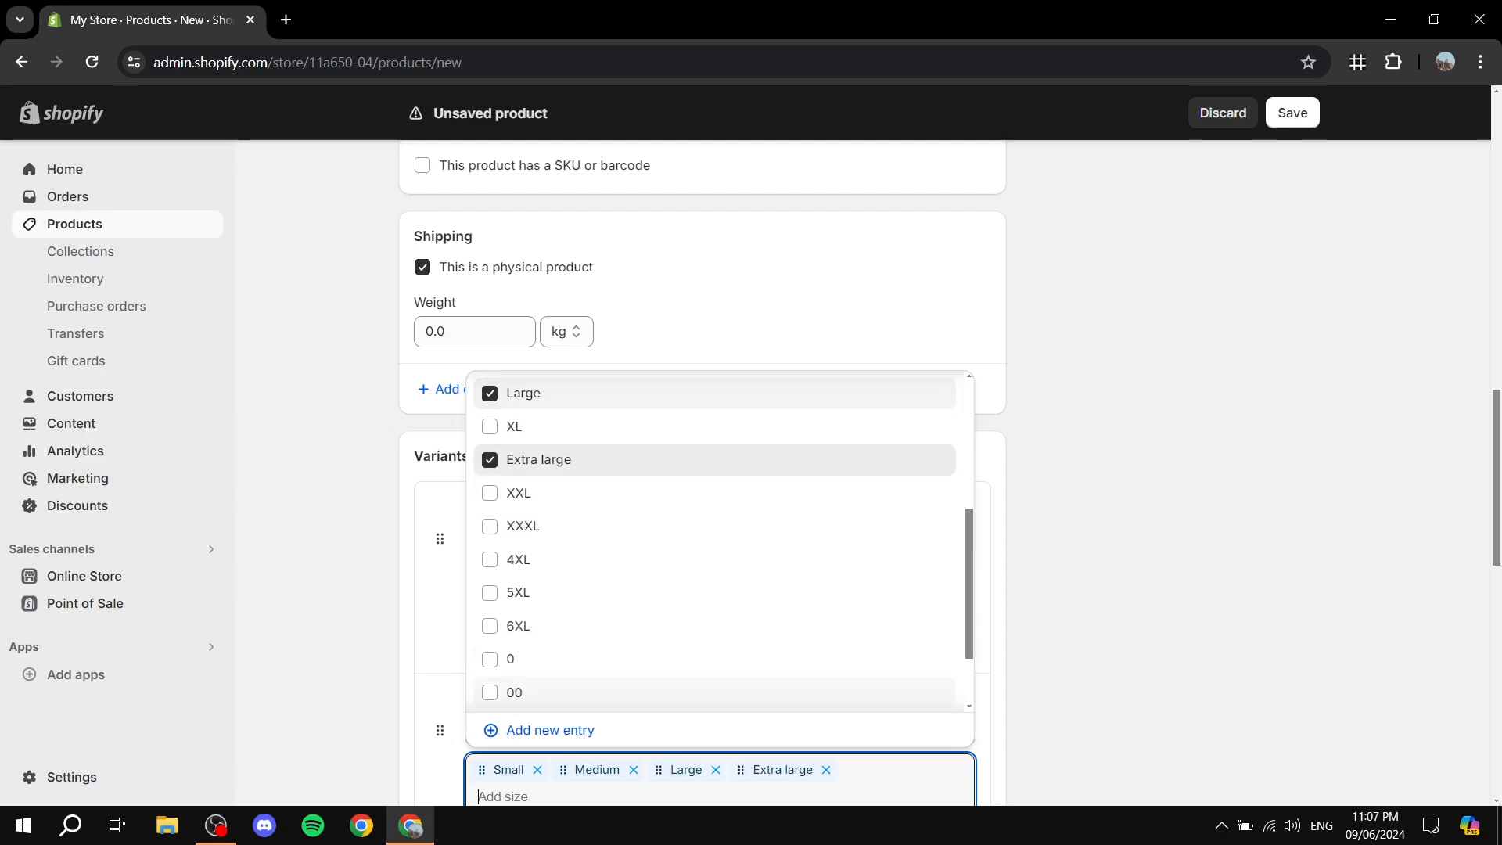
pyautogui.click(1095, 626)
# - Finish editing both the Color and Size options so their variants are generated
pyautogui.scroll(-2, 1095, 626)
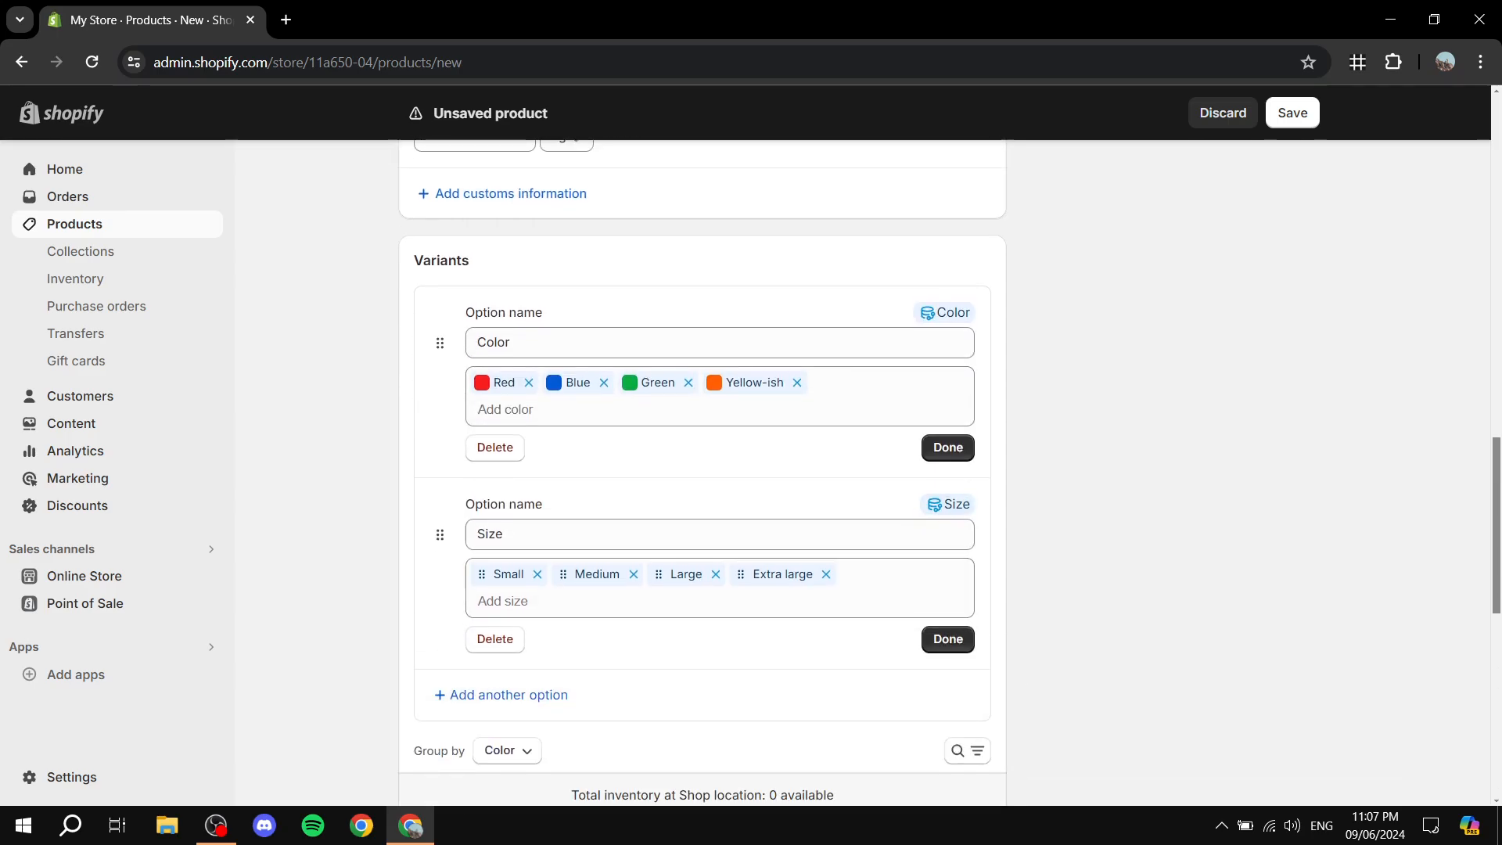
pyautogui.click(948, 446)
pyautogui.click(948, 533)
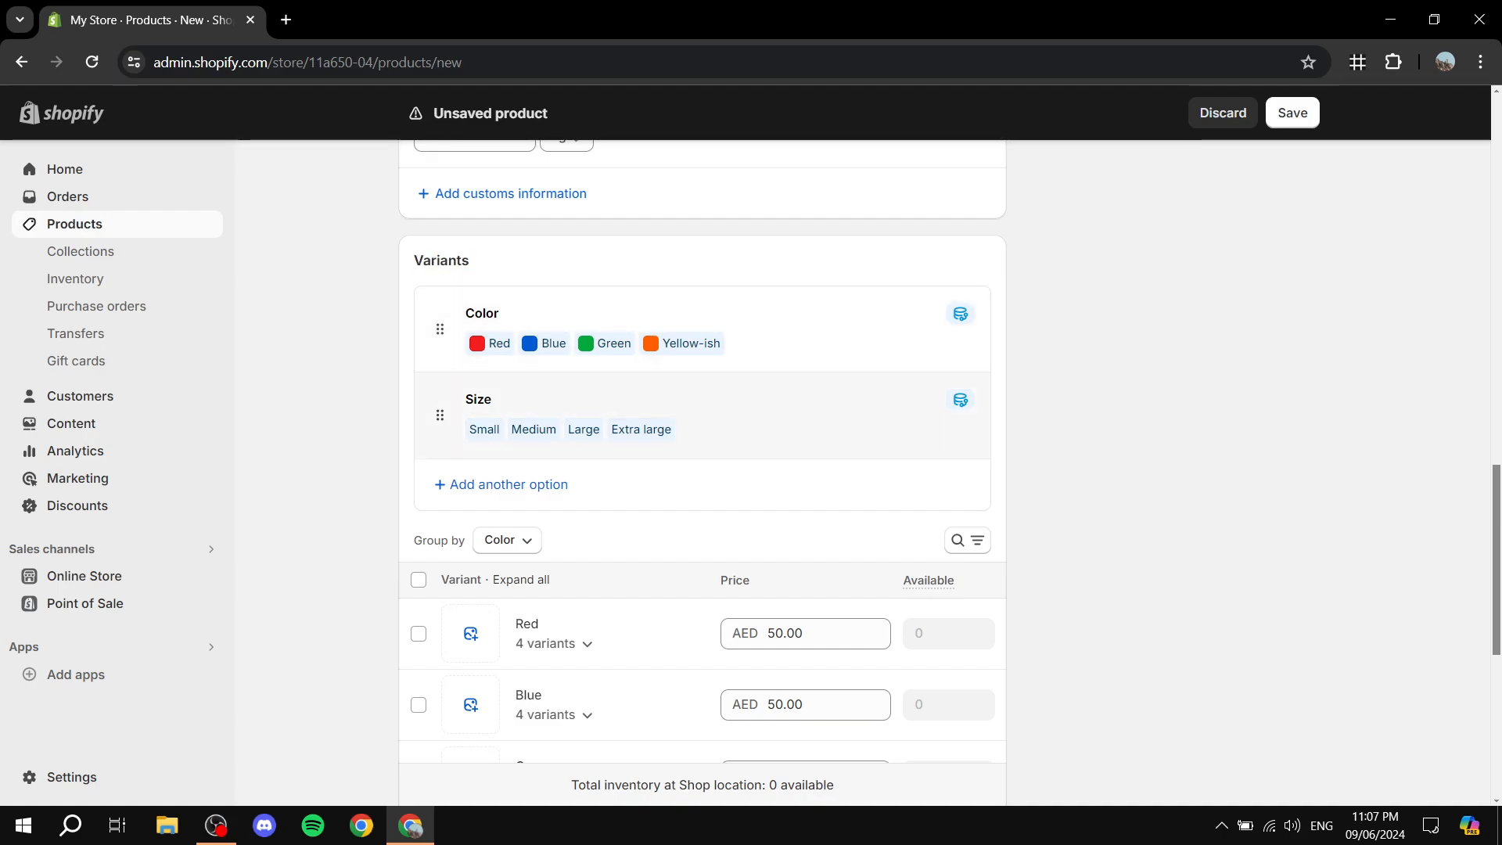
# - Review the generated variants and category metafields, and save the new product
pyautogui.scroll(-7, 703, 470)
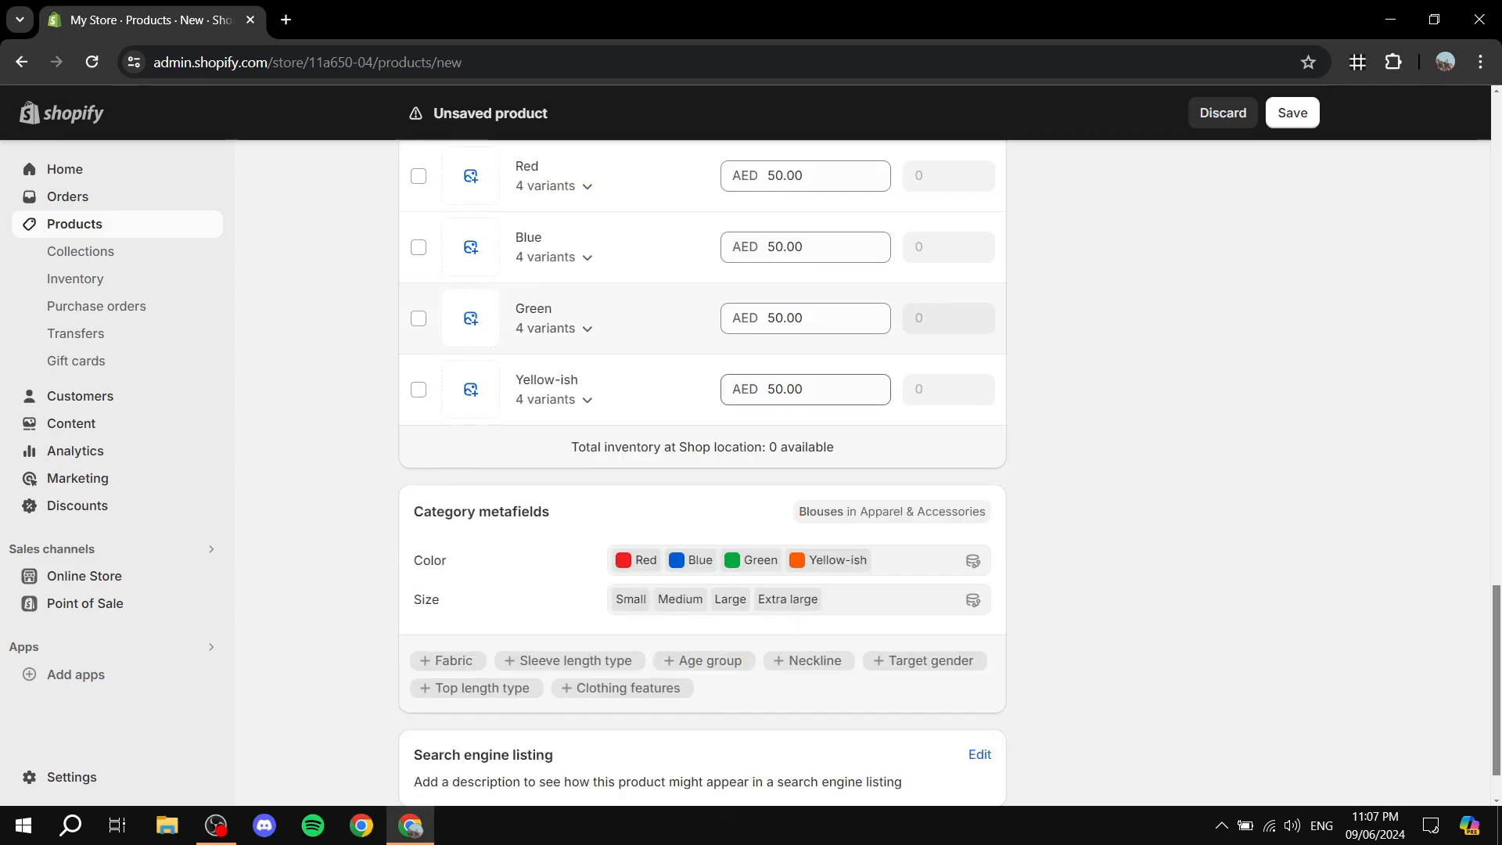
pyautogui.scroll(5, 702, 469)
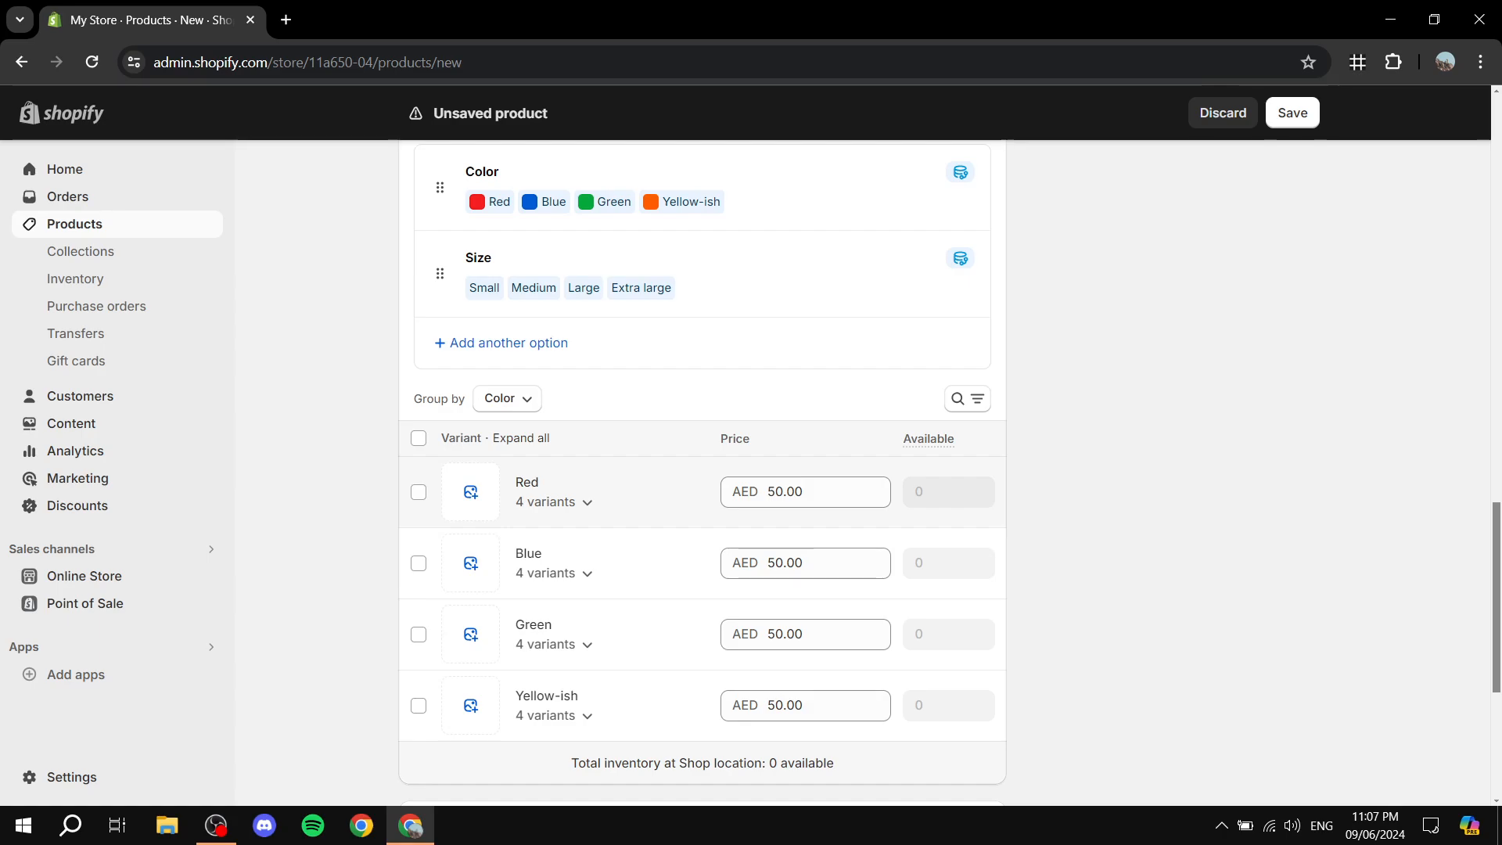
pyautogui.scroll(-1, 703, 469)
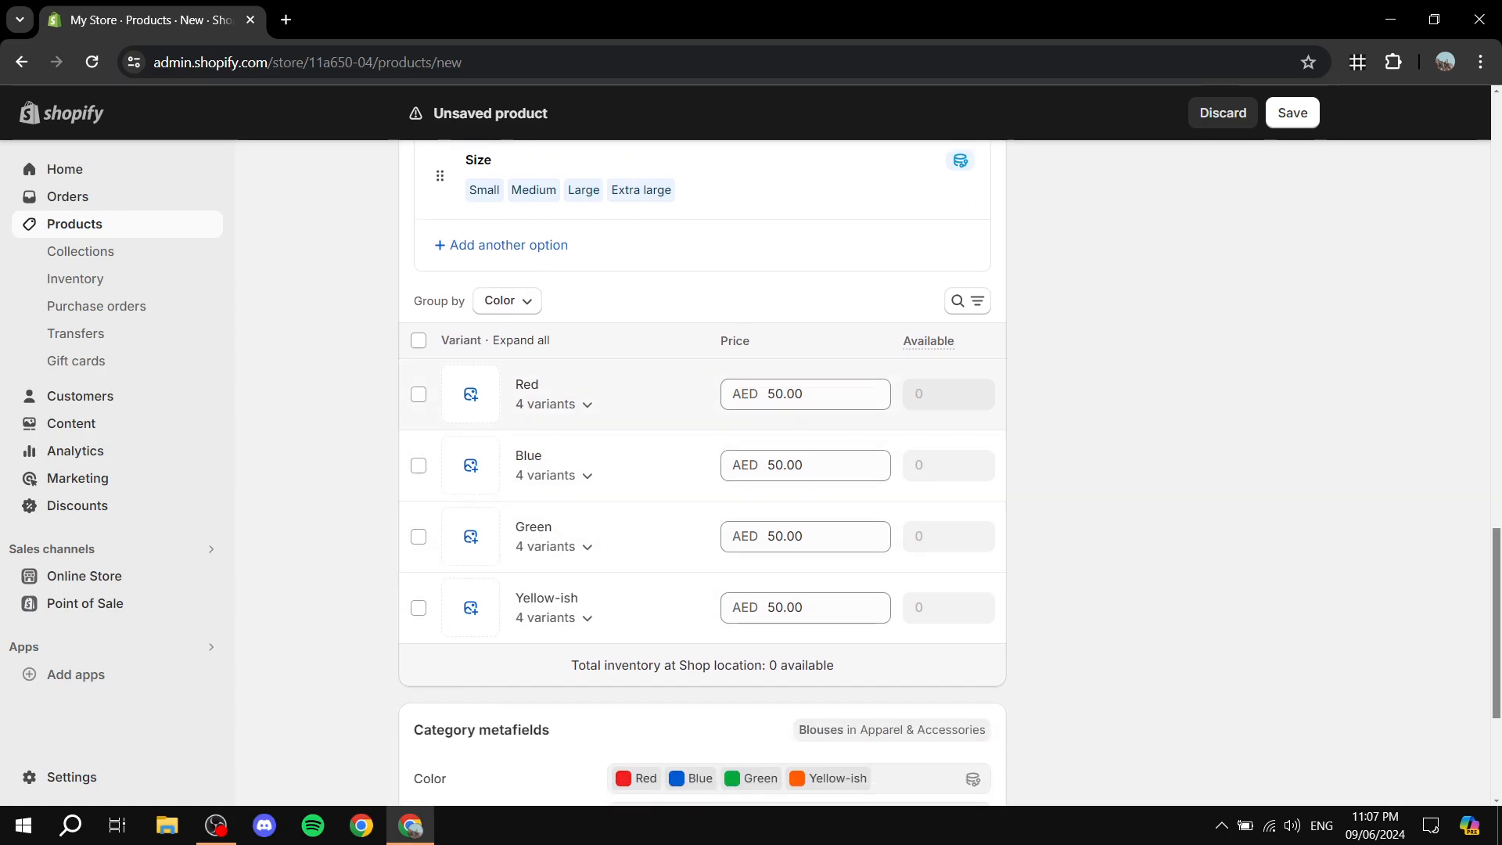
pyautogui.scroll(-1, 702, 470)
pyautogui.scroll(1, 702, 469)
pyautogui.scroll(-3, 702, 469)
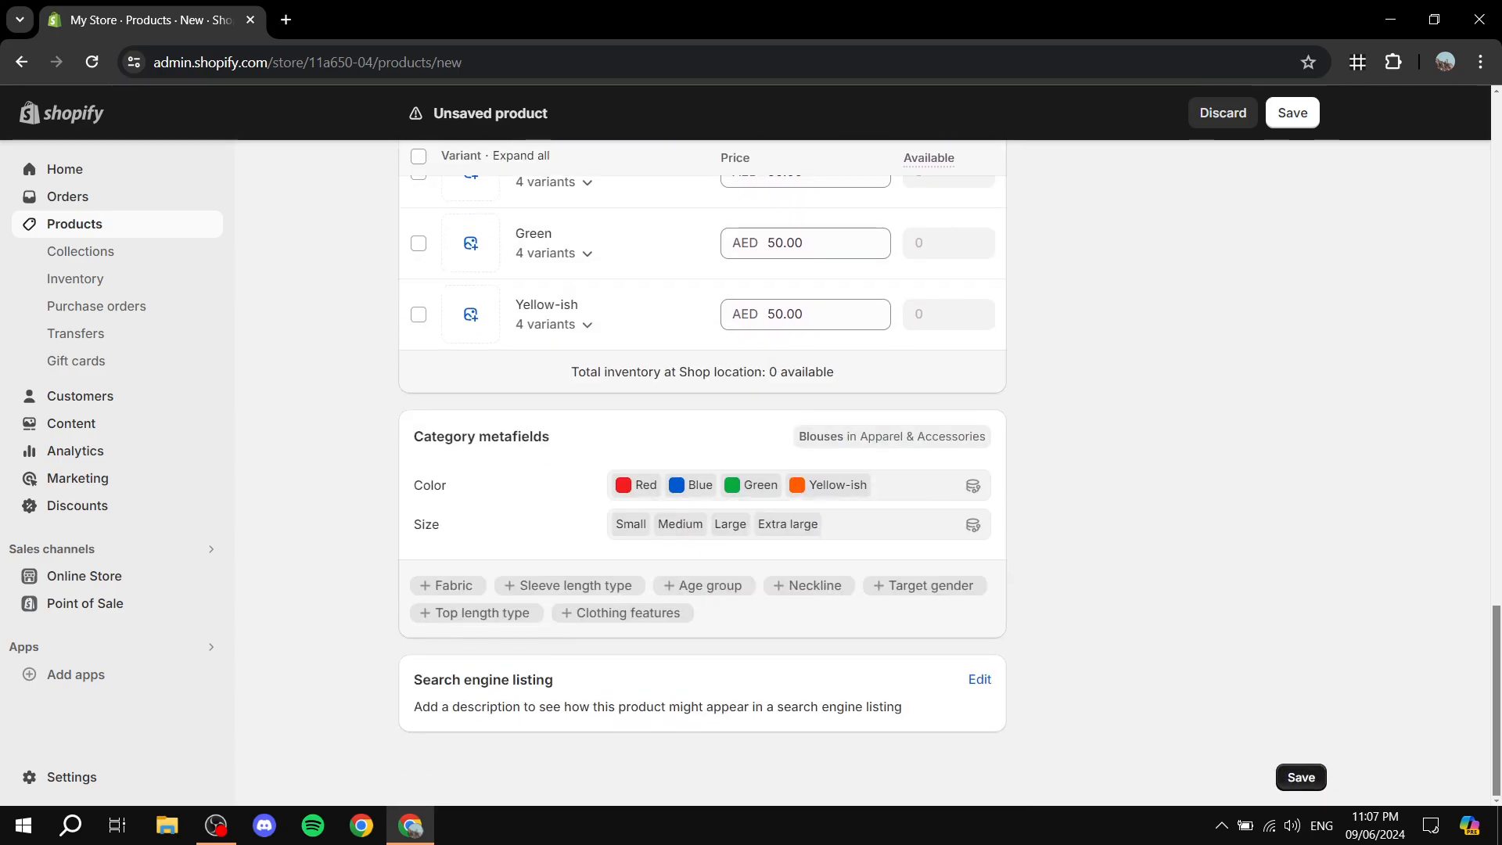
pyautogui.click(1301, 777)
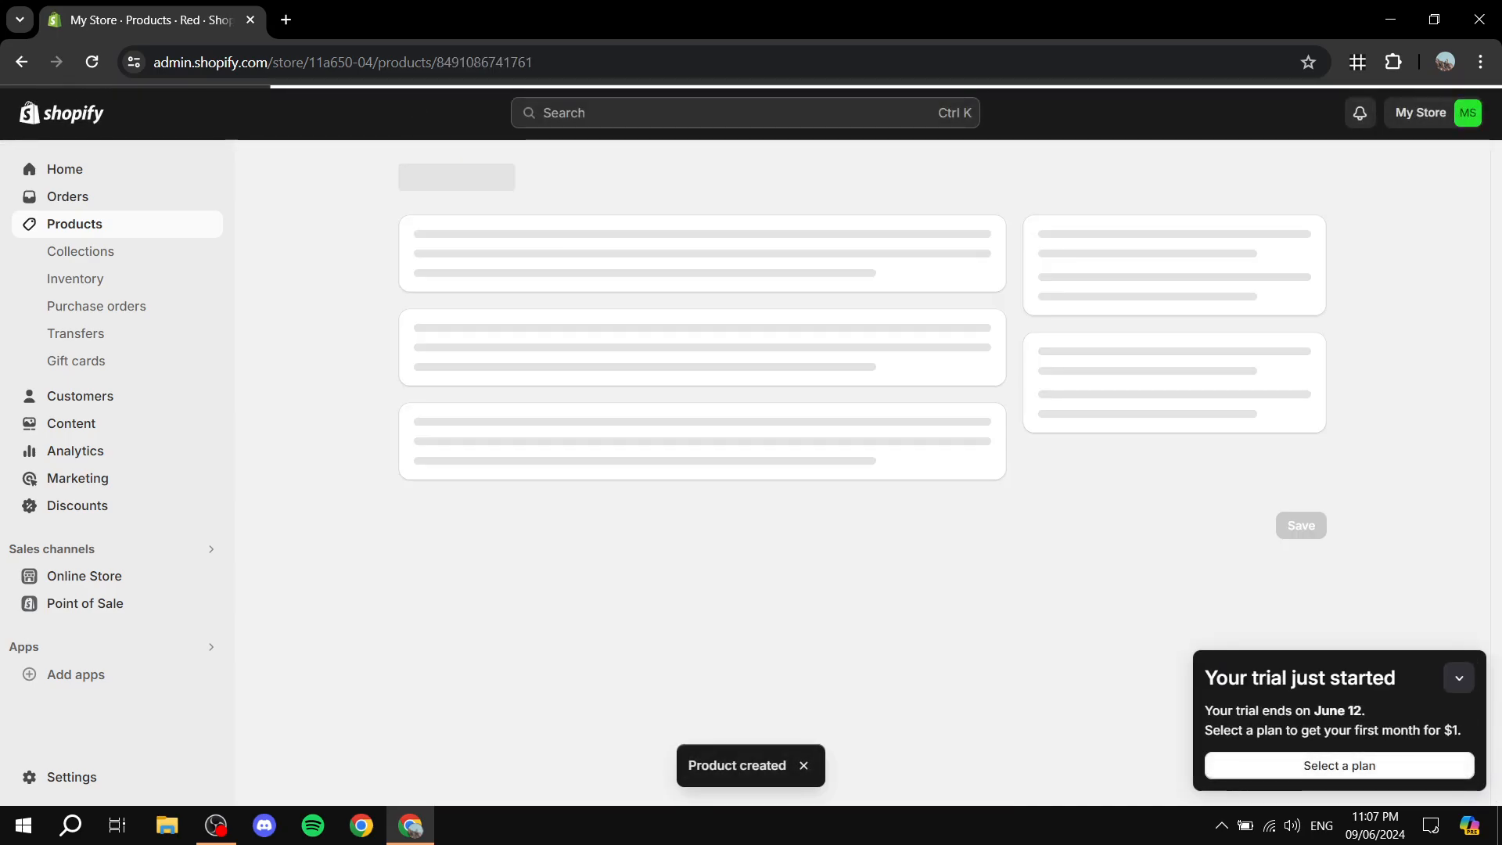
# - Look over the saved product, view the online store, and open Red from the featured products
pyautogui.scroll(-3, 860, 472)
pyautogui.scroll(-6, 704, 470)
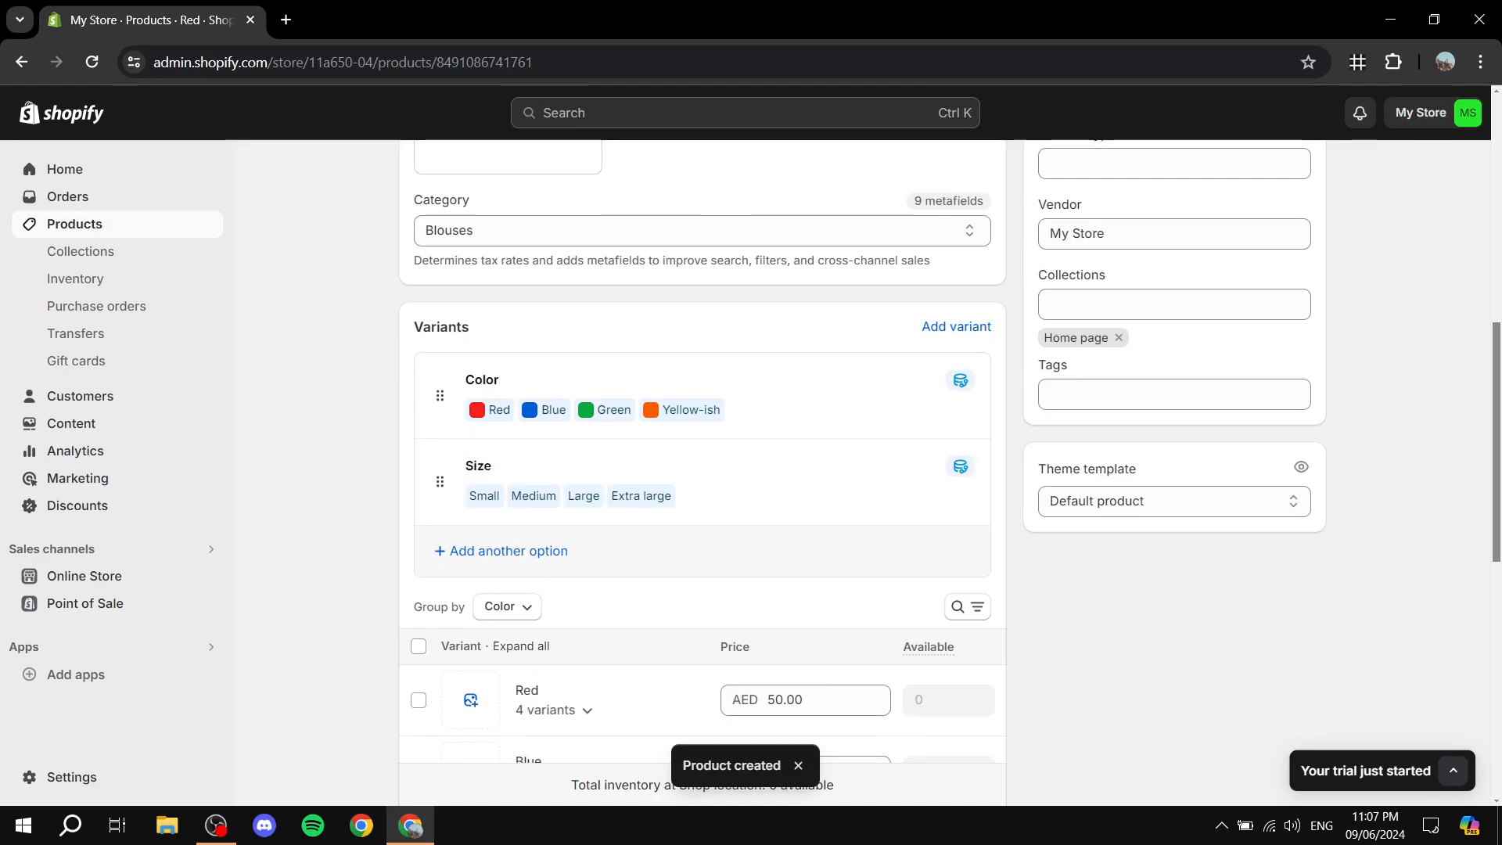
pyautogui.scroll(-6, 704, 470)
pyautogui.scroll(15, 704, 469)
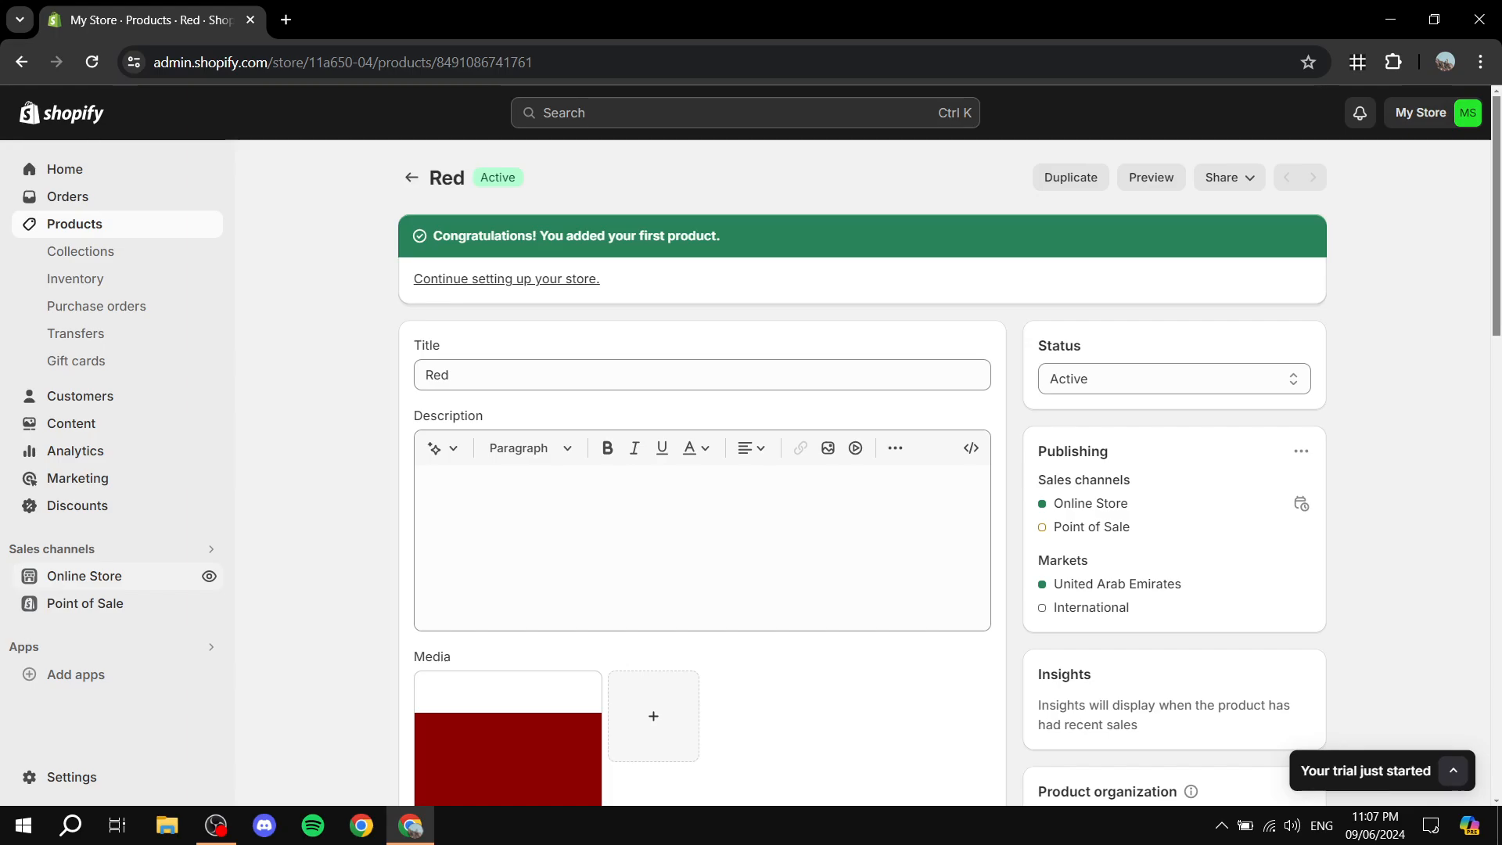
pyautogui.click(209, 576)
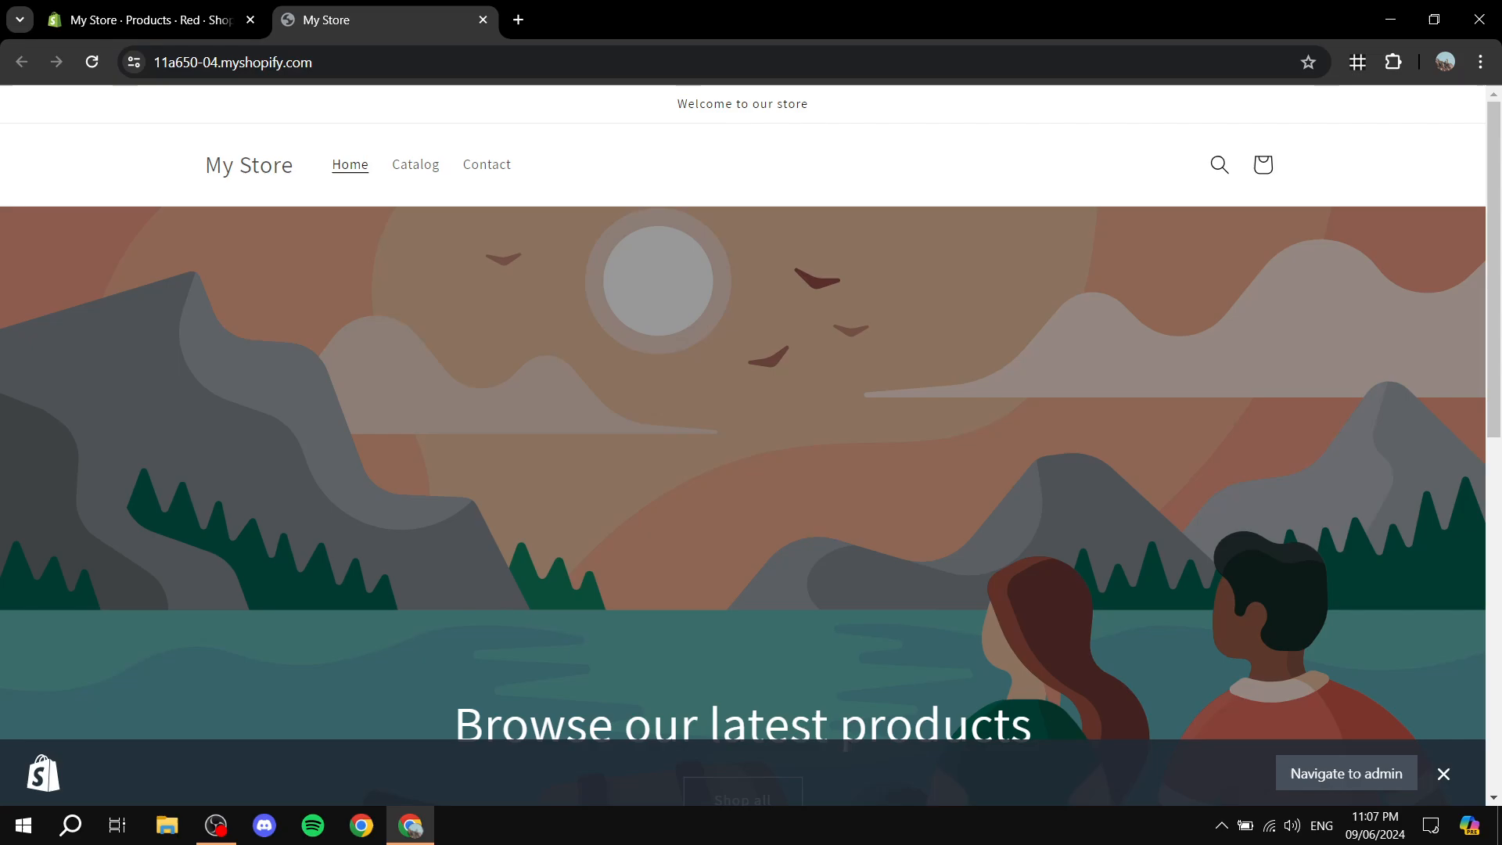
pyautogui.scroll(-10, 743, 446)
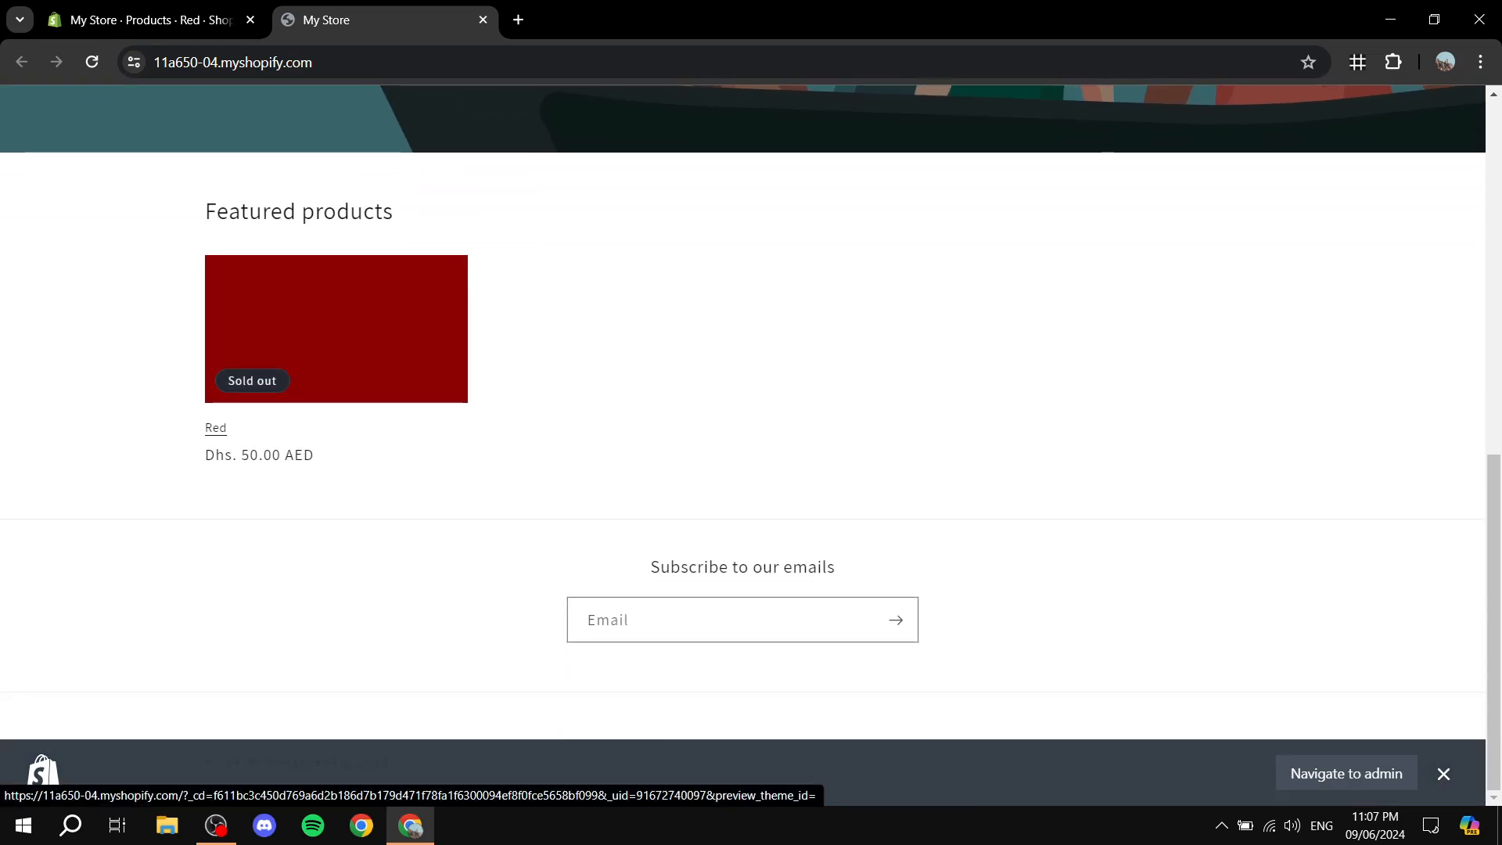
pyautogui.click(337, 337)
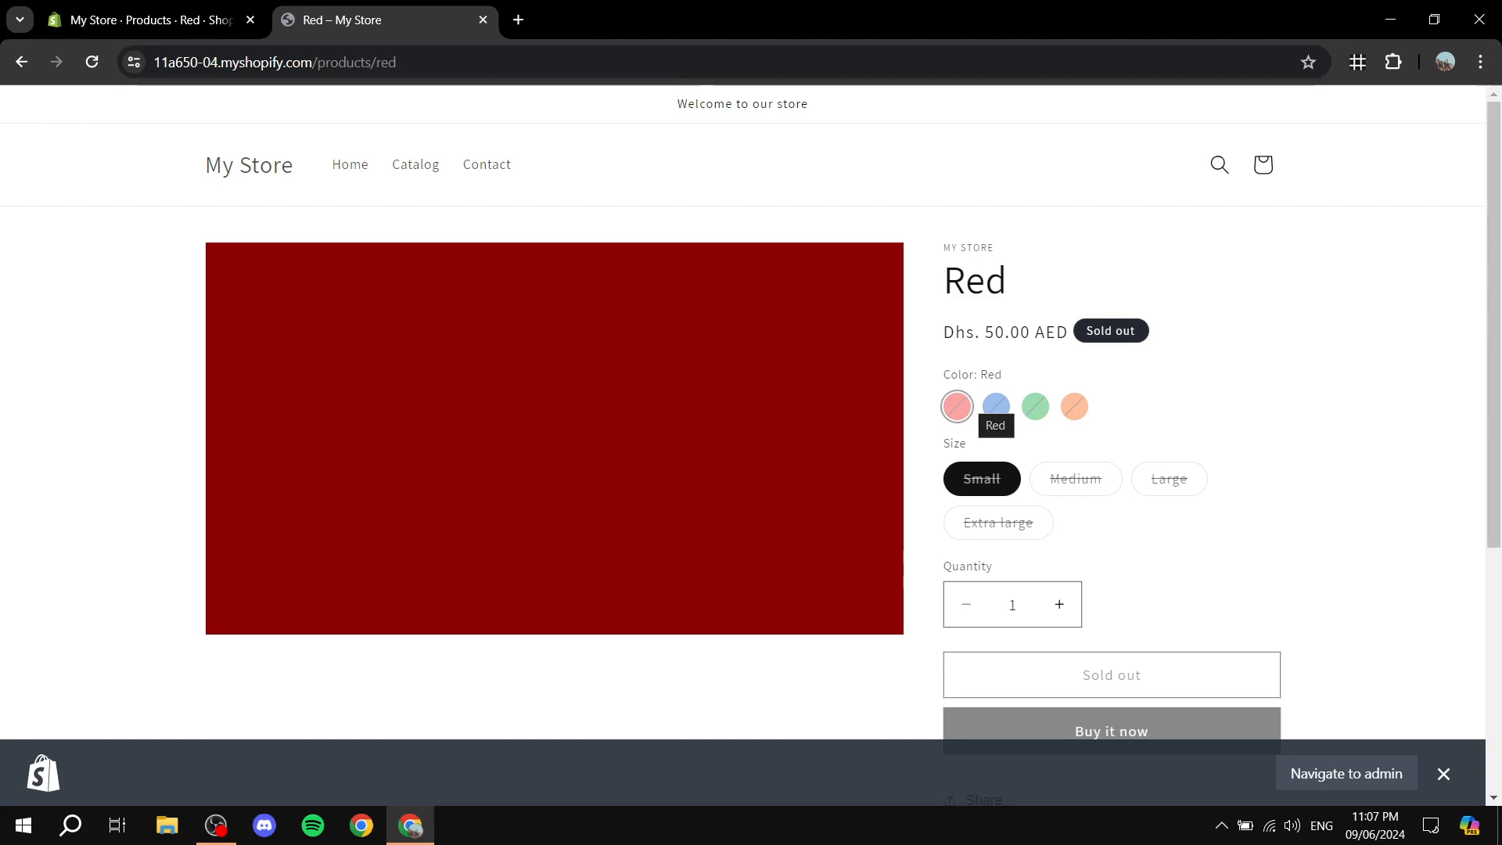
# - Try the Blue, Green and Yellow-ish colors and the Medium, Large and Extra large sizes on the product's store page
pyautogui.click(996, 405)
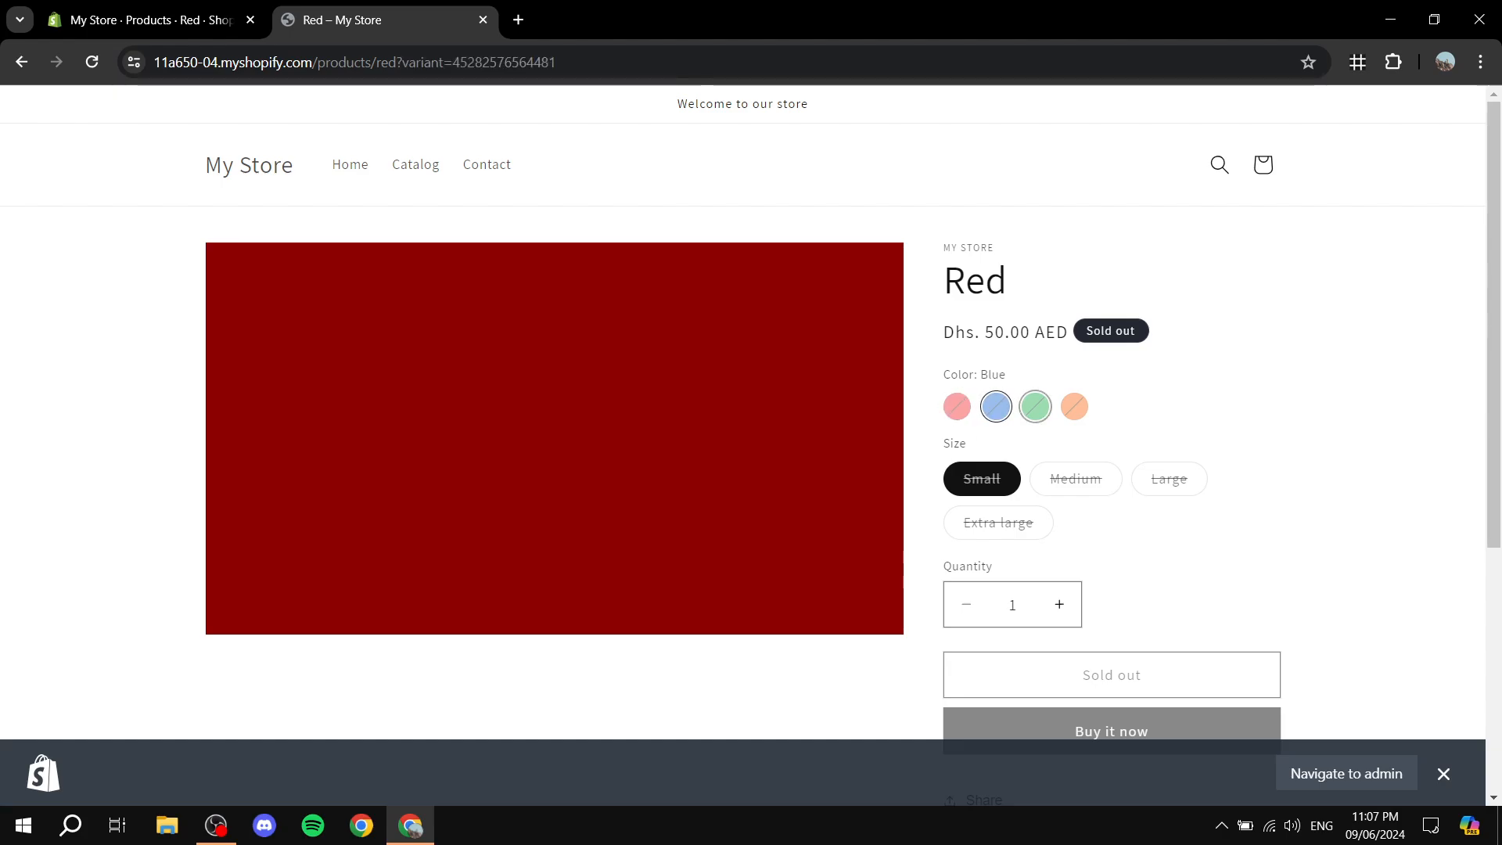
pyautogui.click(1035, 406)
pyautogui.click(1074, 406)
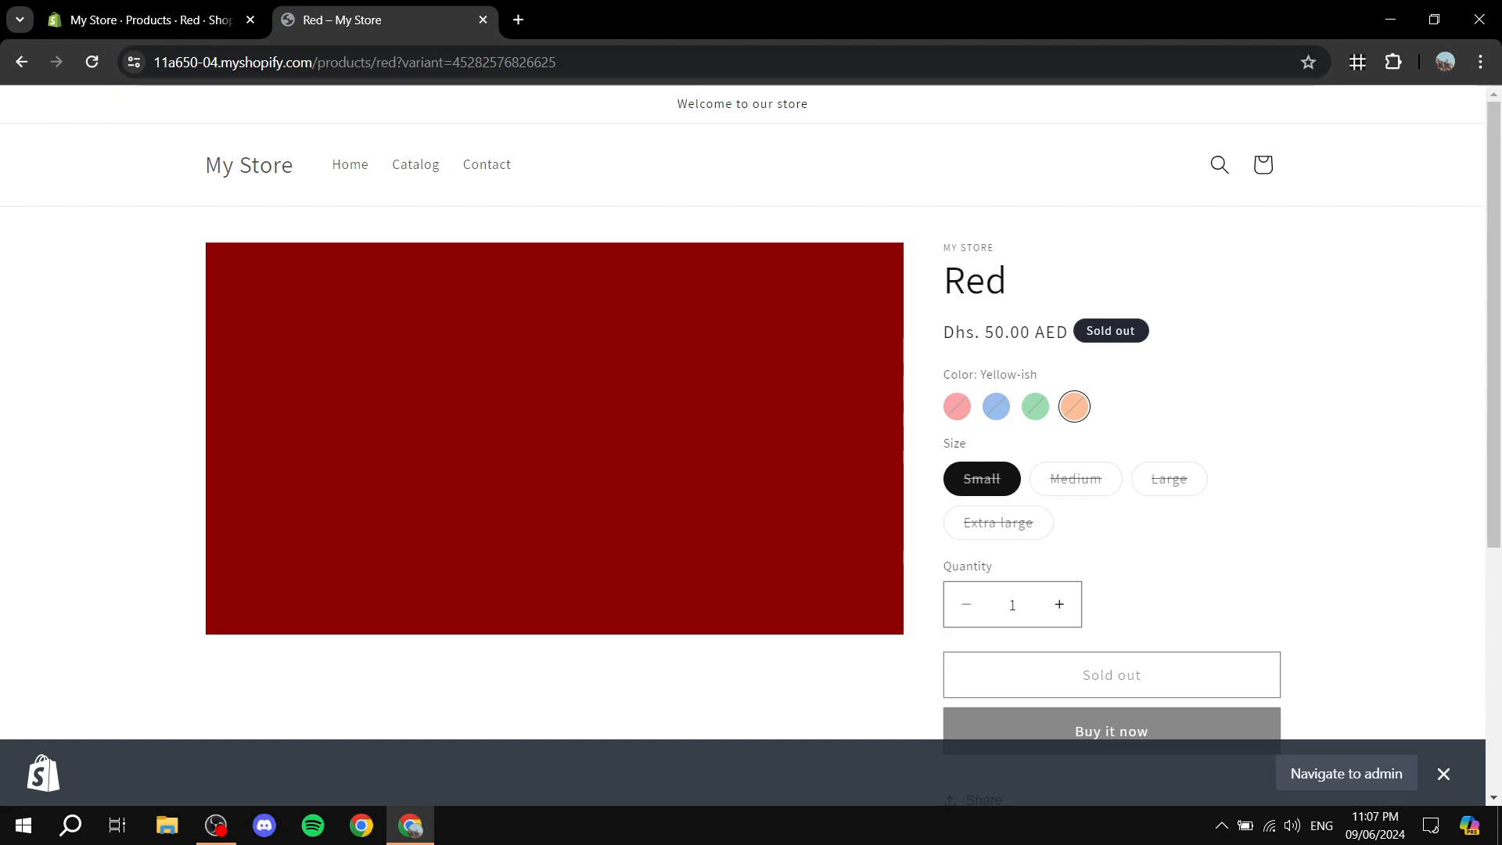
pyautogui.click(1075, 478)
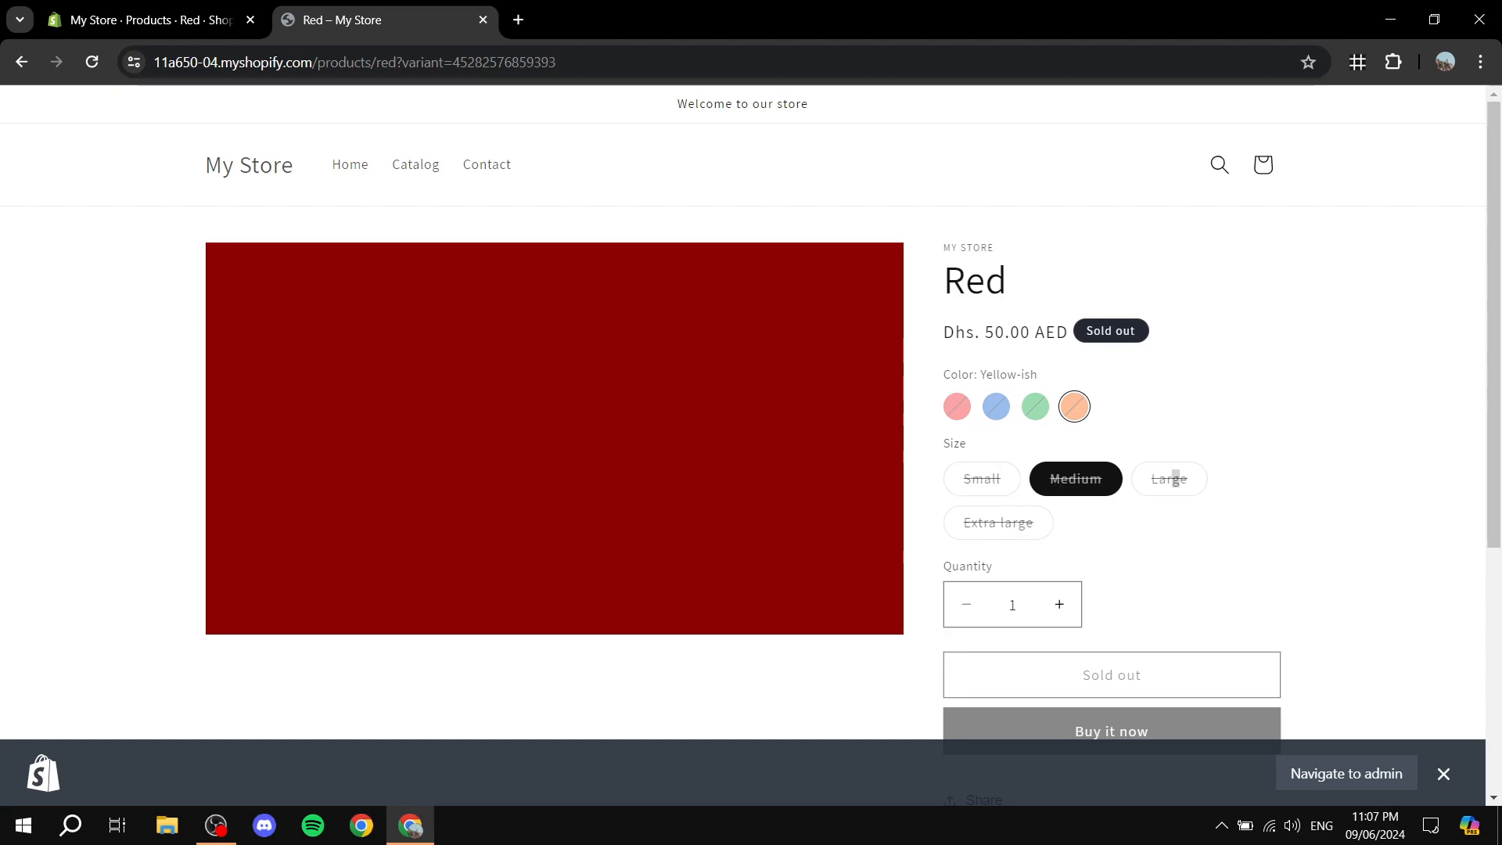
pyautogui.click(999, 523)
pyautogui.click(1169, 479)
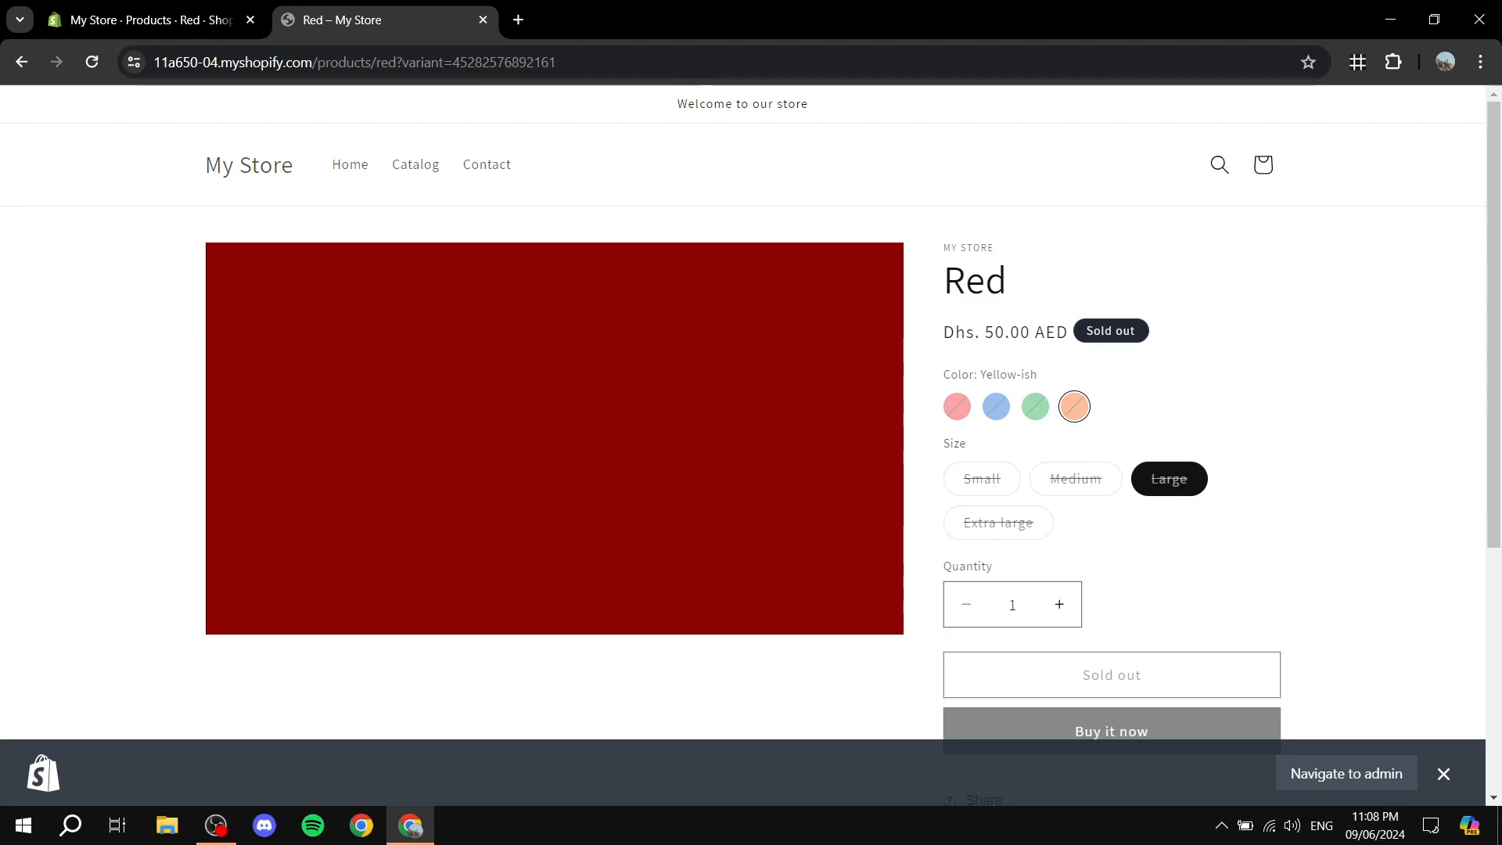
pyautogui.click(998, 523)
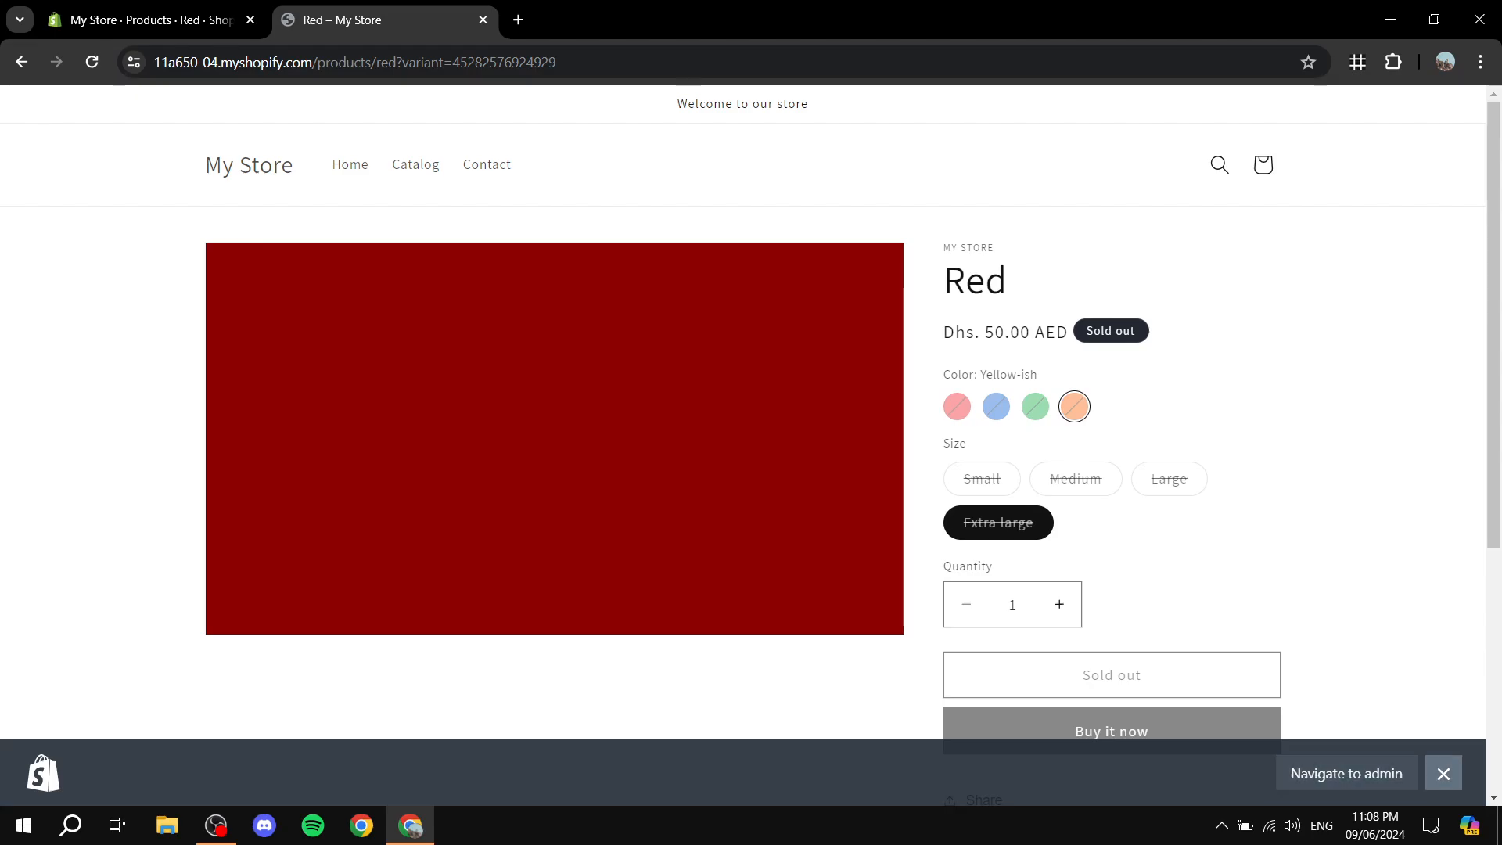
# - Close the store preview and reopen the Red product from the admin's product list
pyautogui.click(1443, 774)
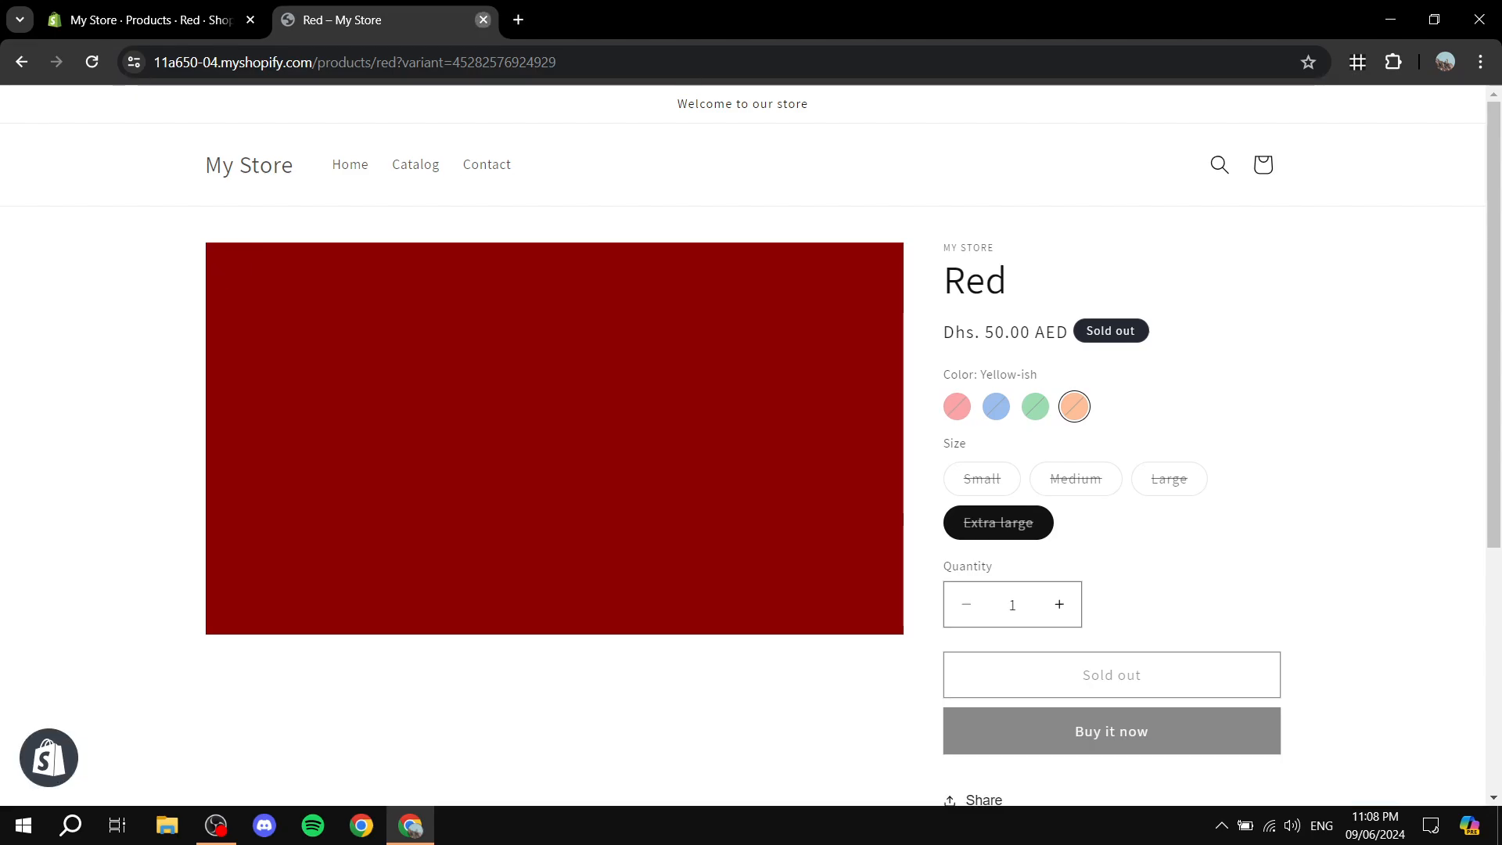
pyautogui.click(482, 19)
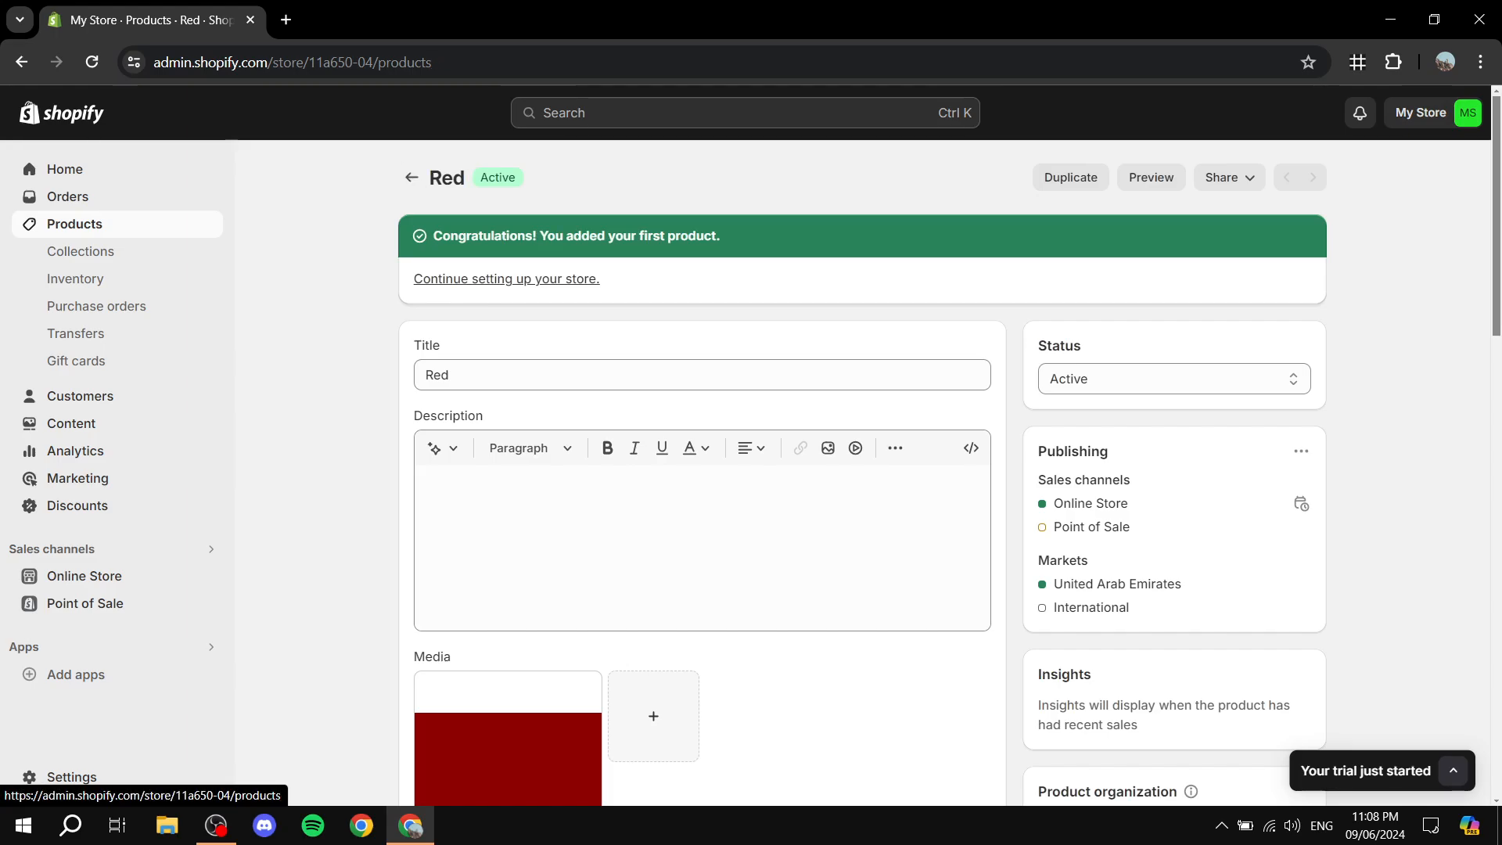
pyautogui.click(410, 177)
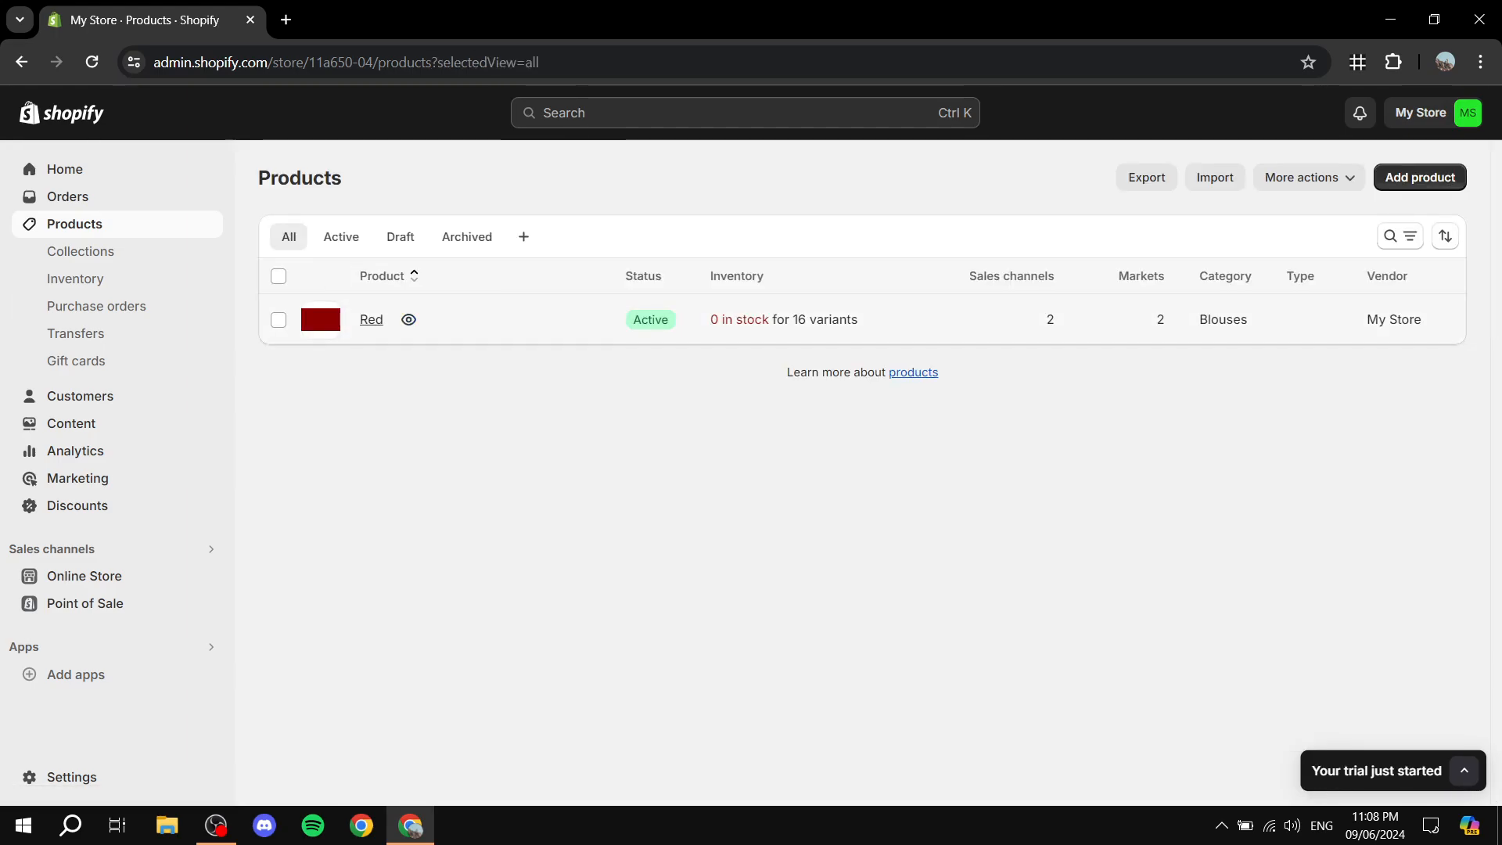
pyautogui.click(371, 319)
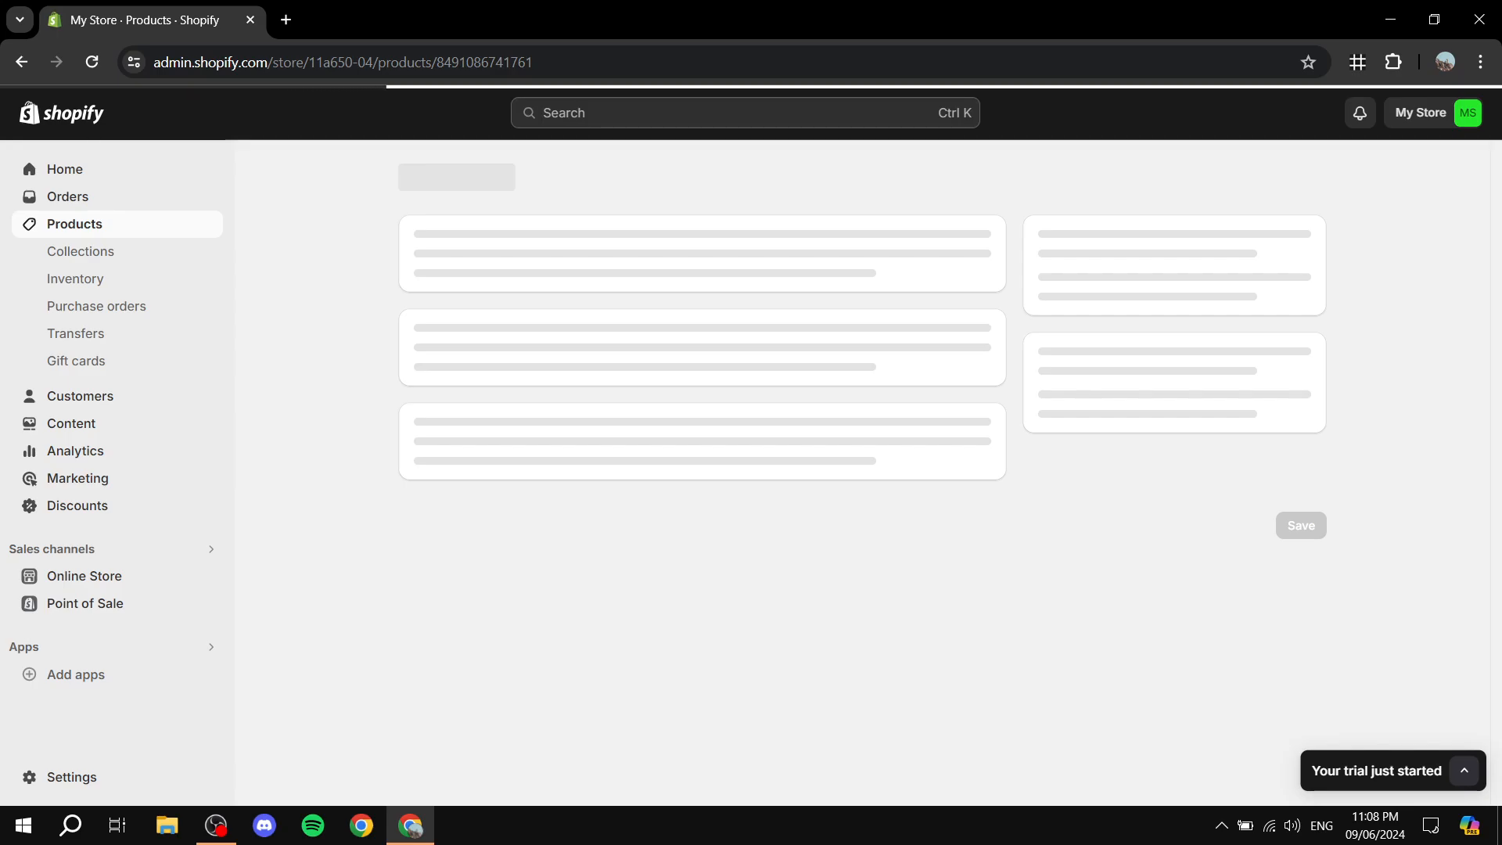
# - Check the grouping choices for the product's variant list, keeping it grouped by Color
pyautogui.scroll(-7, 702, 469)
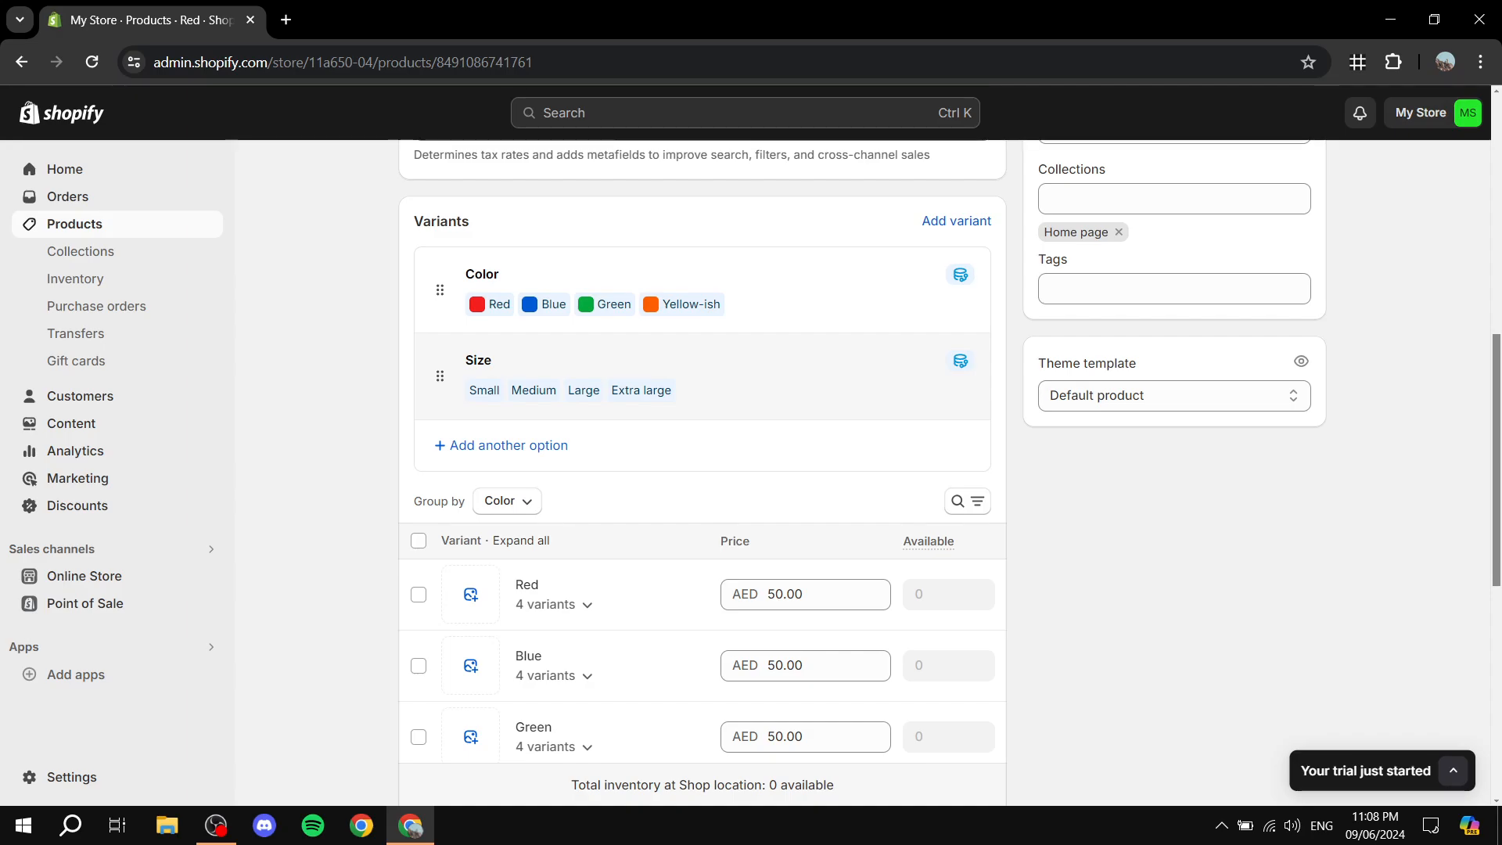
pyautogui.scroll(-3, 702, 391)
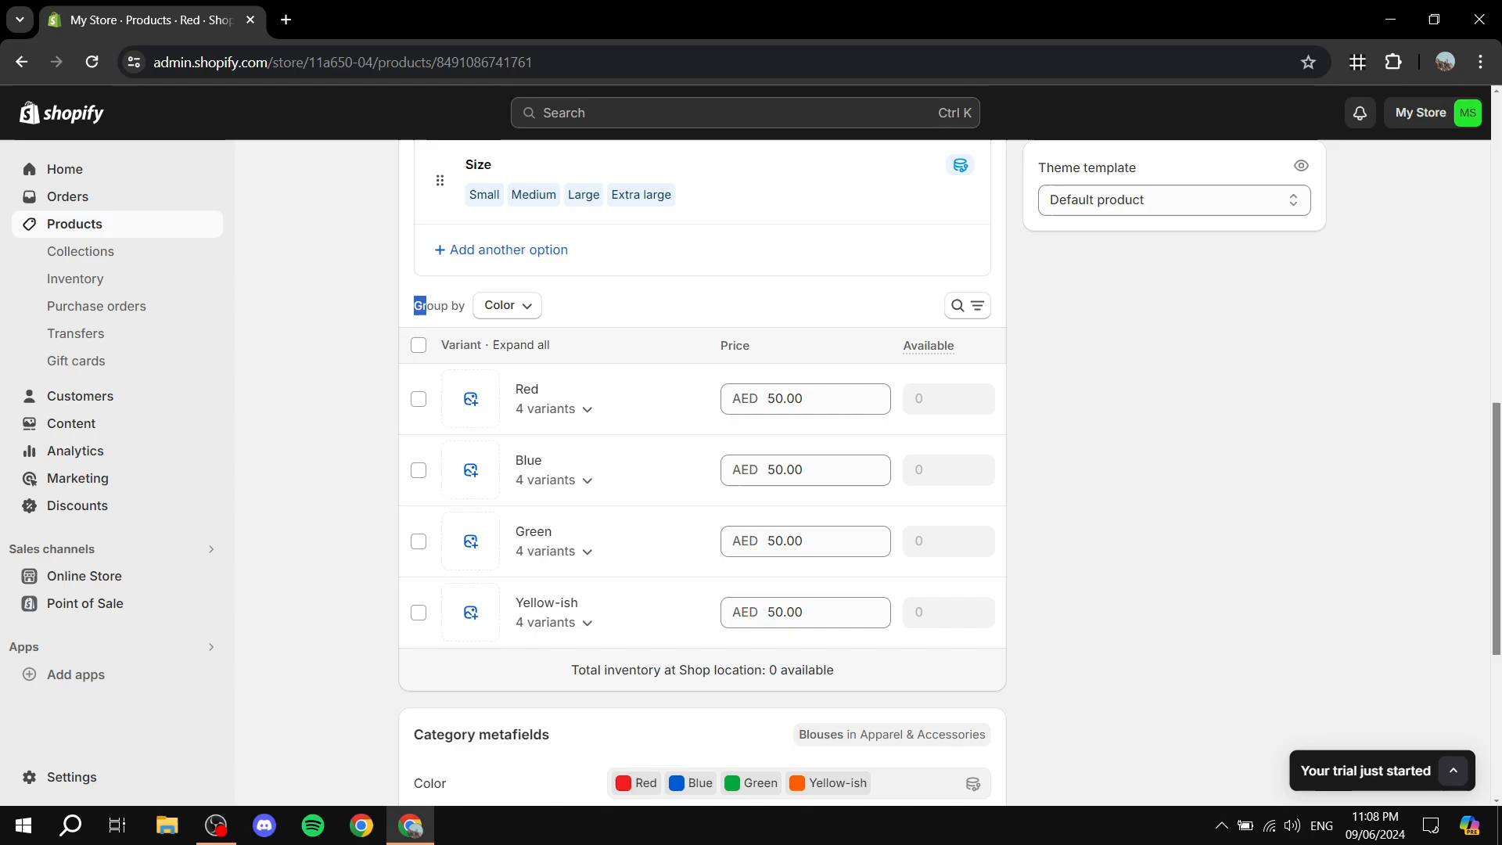
pyautogui.moveTo(414, 306); pyautogui.dragTo(459, 306)
pyautogui.click(507, 305)
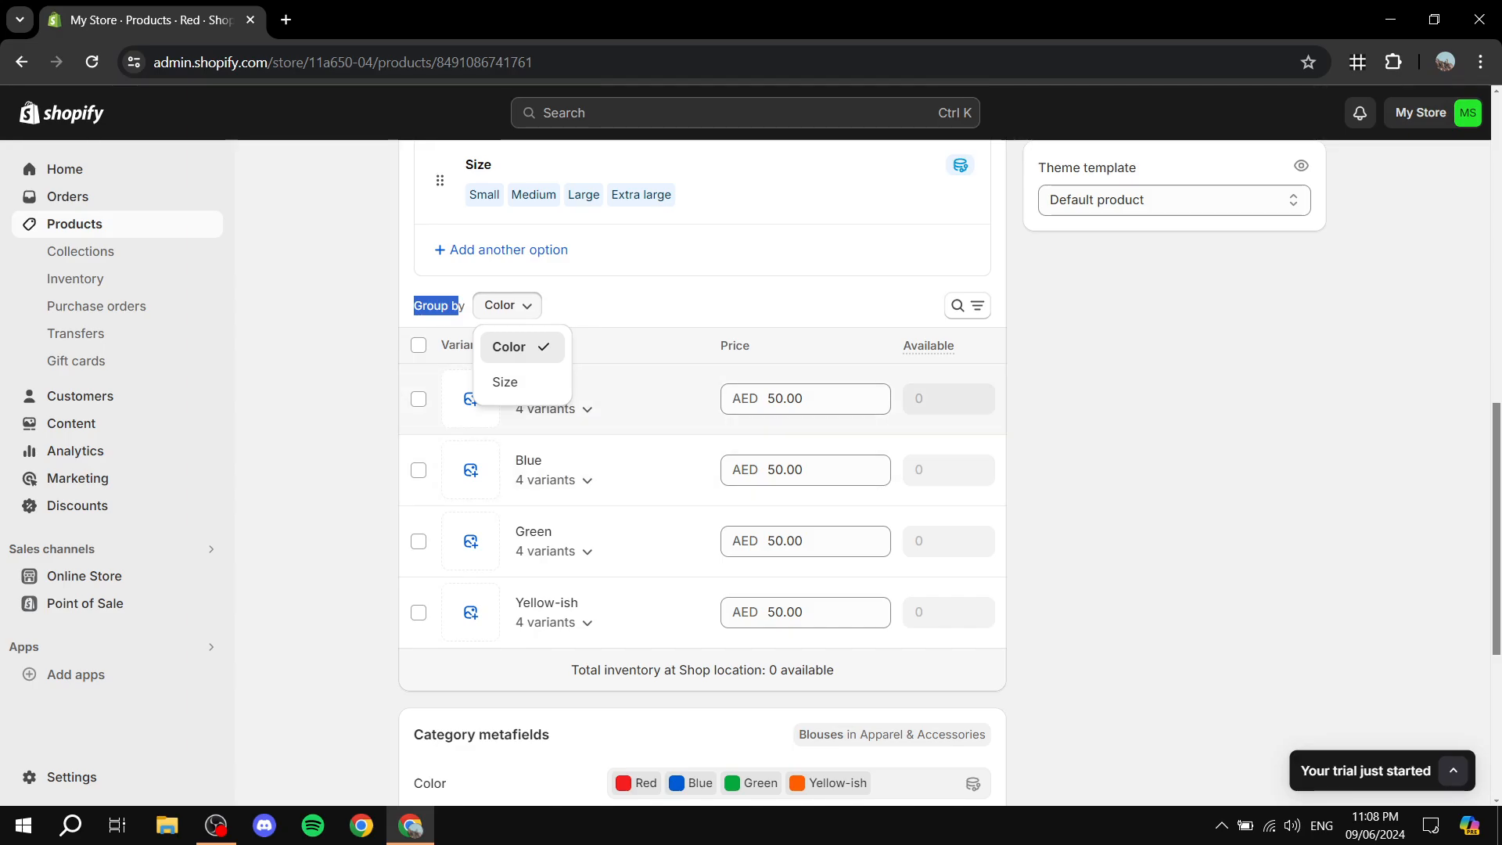
pyautogui.click(626, 305)
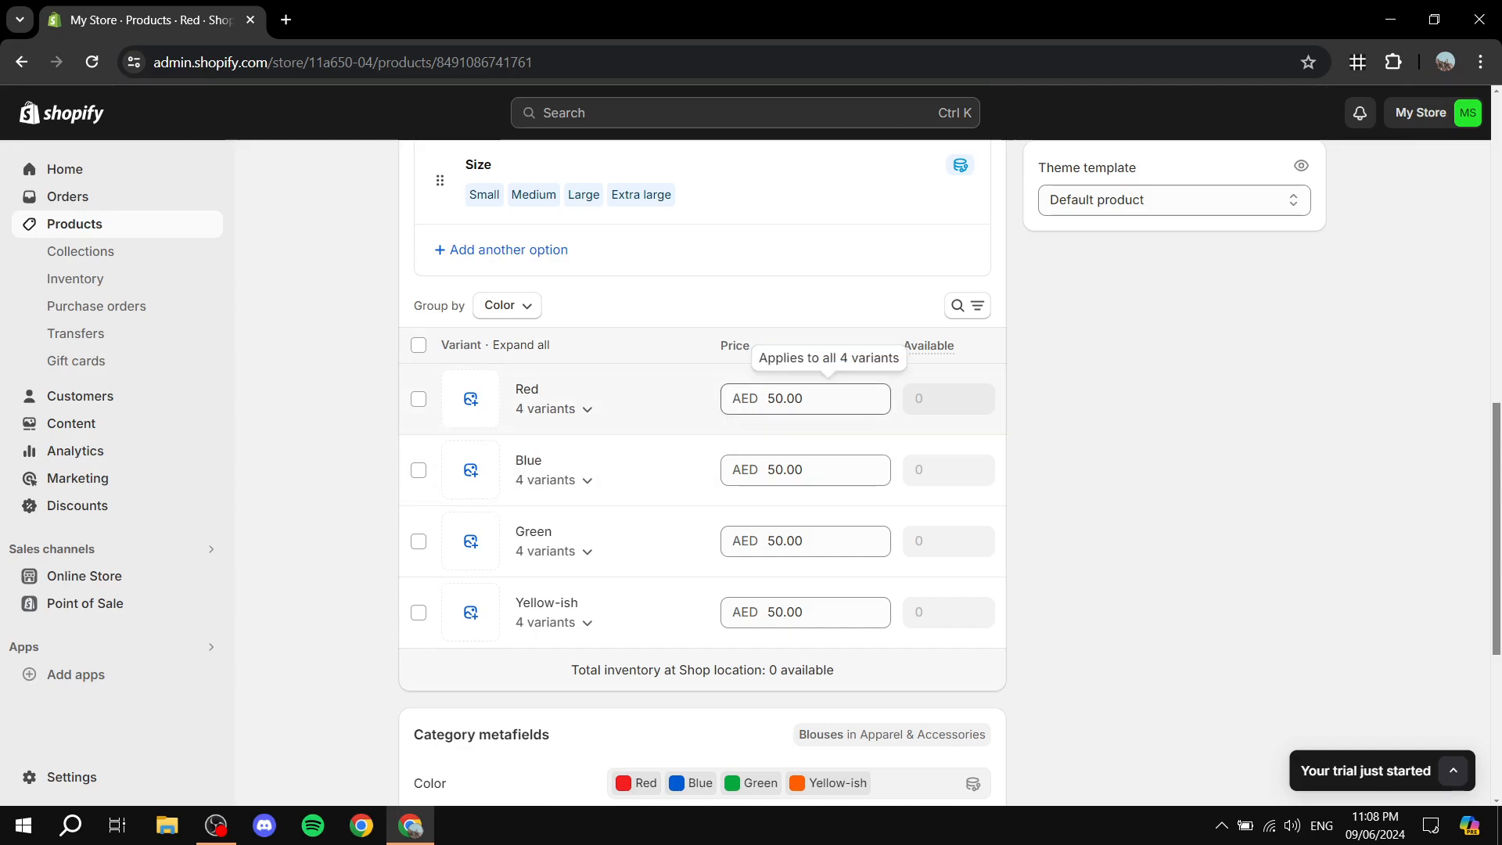
# - Set the price of all Red variants to AED 60.00
pyautogui.click(813, 399)
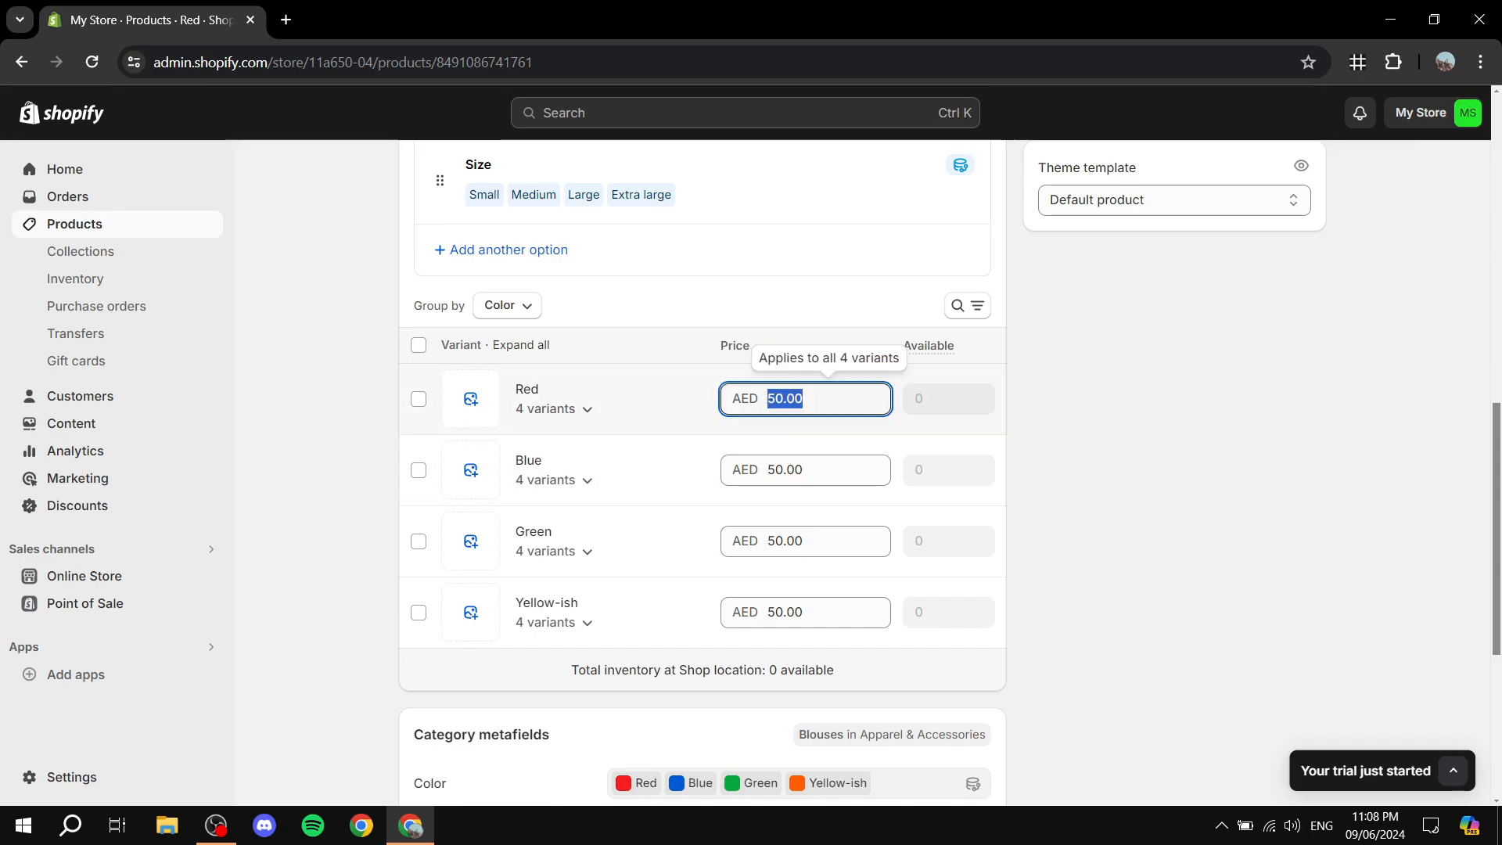
pyautogui.write('60')
pyautogui.click(814, 471)
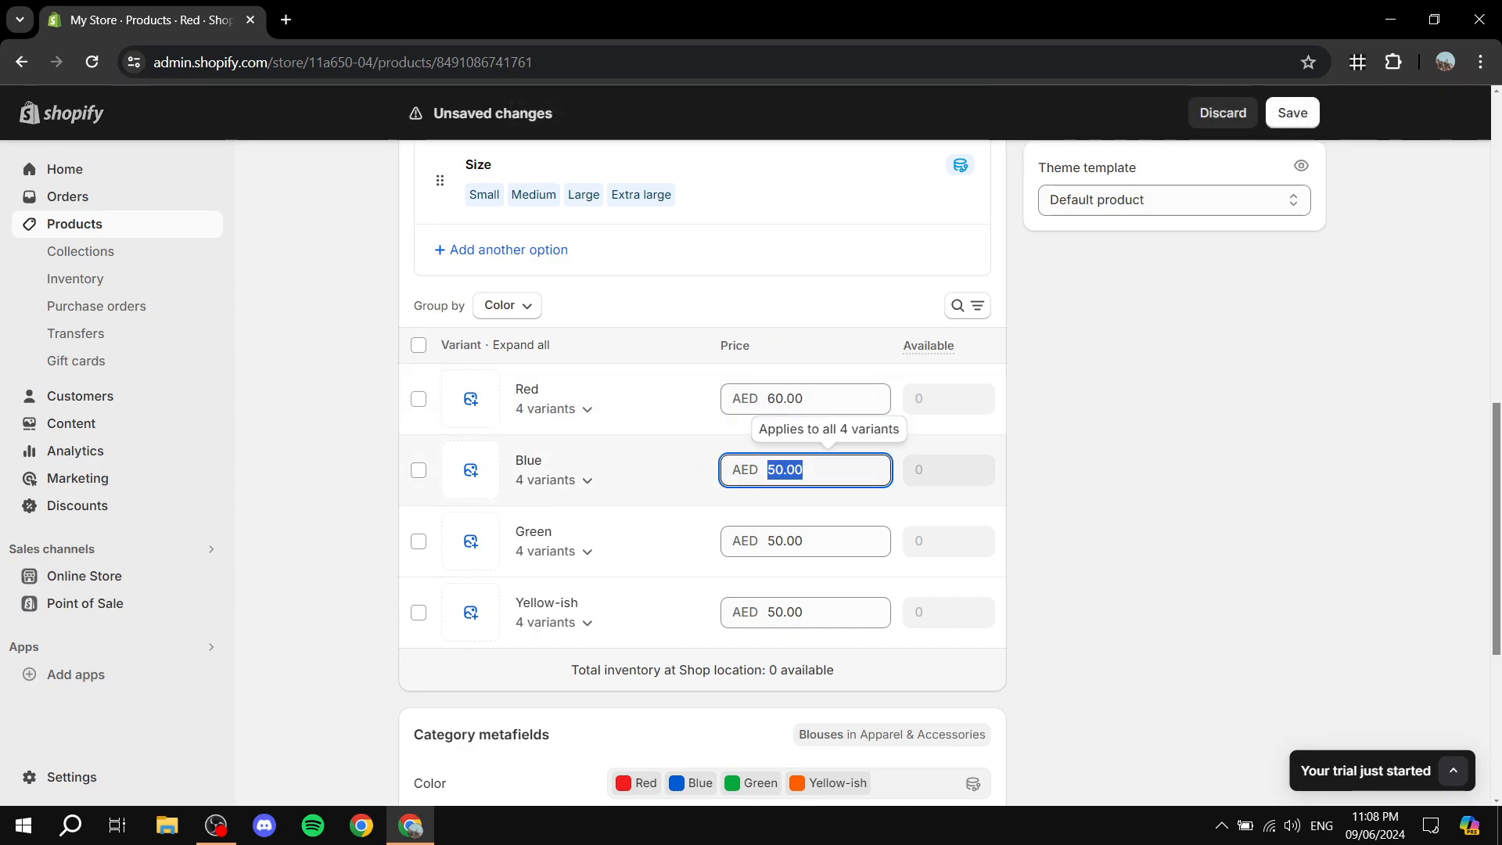
# - Set the price of all Green variants to AED 40.00 and of all Yellow-ish variants to AED 55.00
pyautogui.click(814, 542)
pyautogui.write('40')
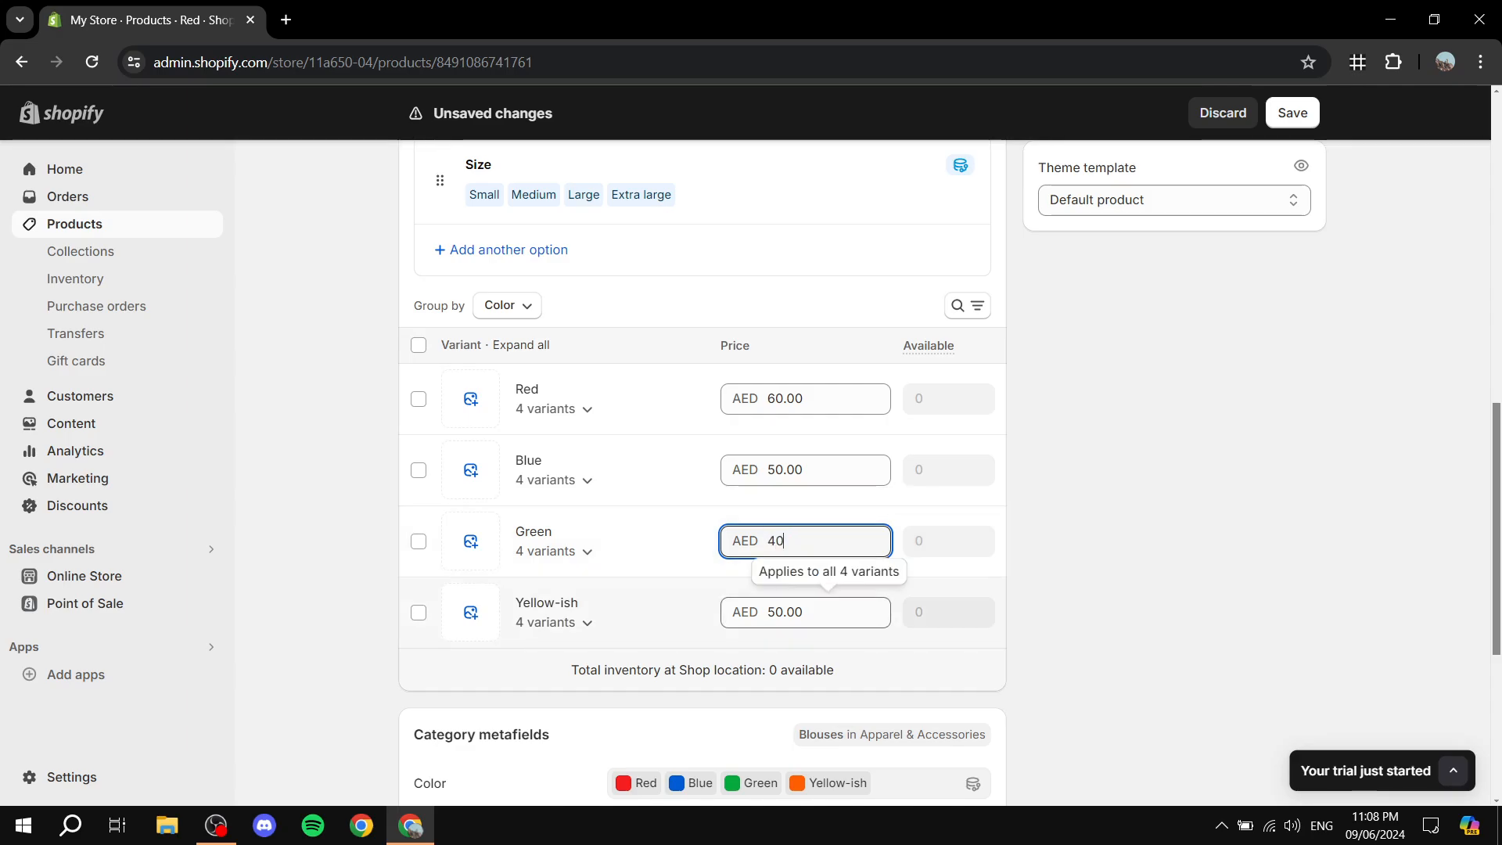
pyautogui.click(813, 613)
pyautogui.write('55')
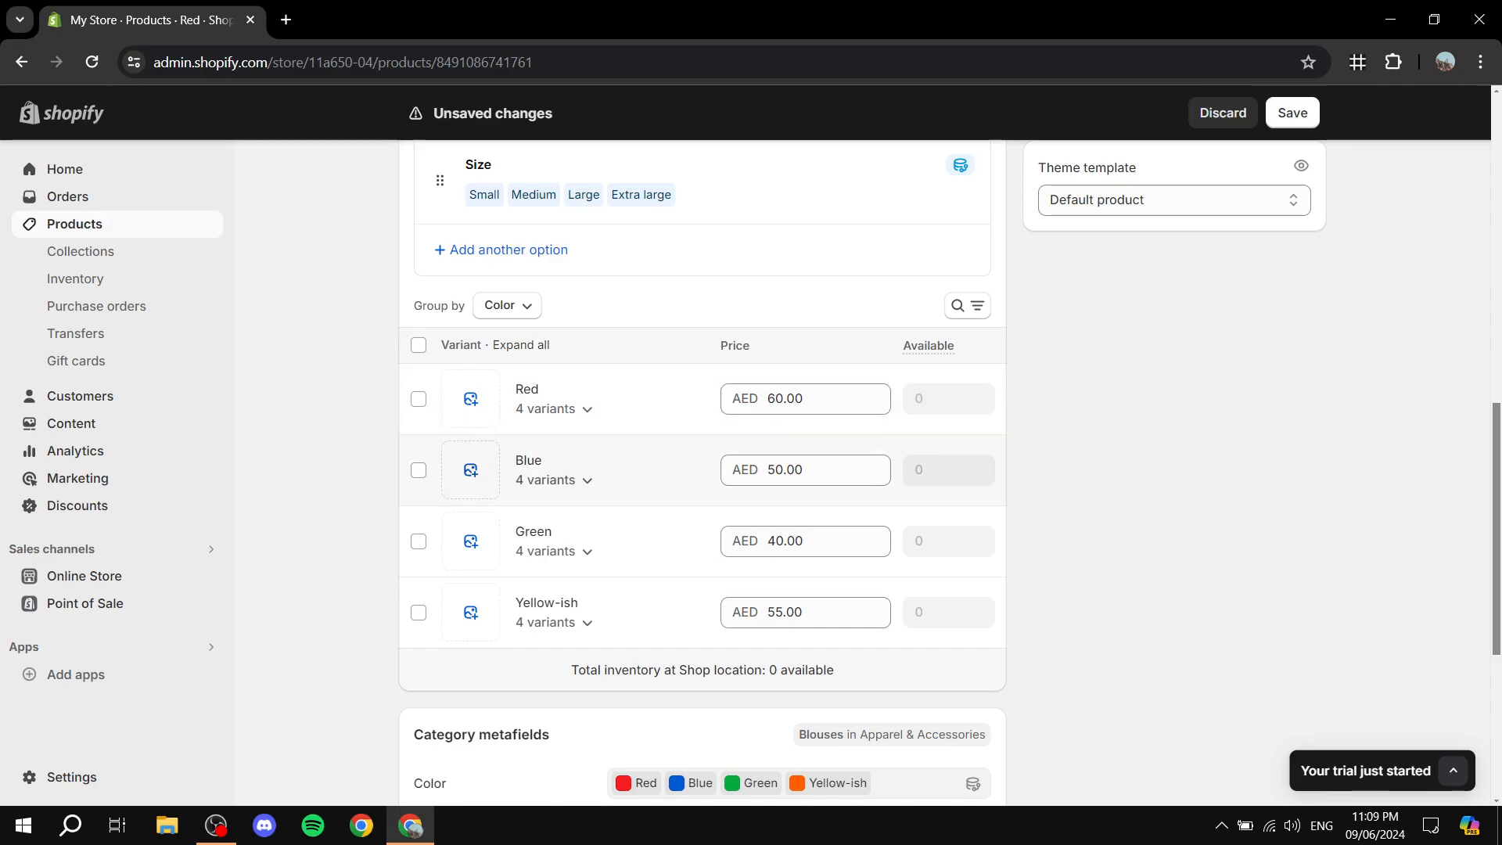
# - Upload Blue.webp from the Explainer Media folder and assign it as the image of the Blue variants
pyautogui.click(470, 470)
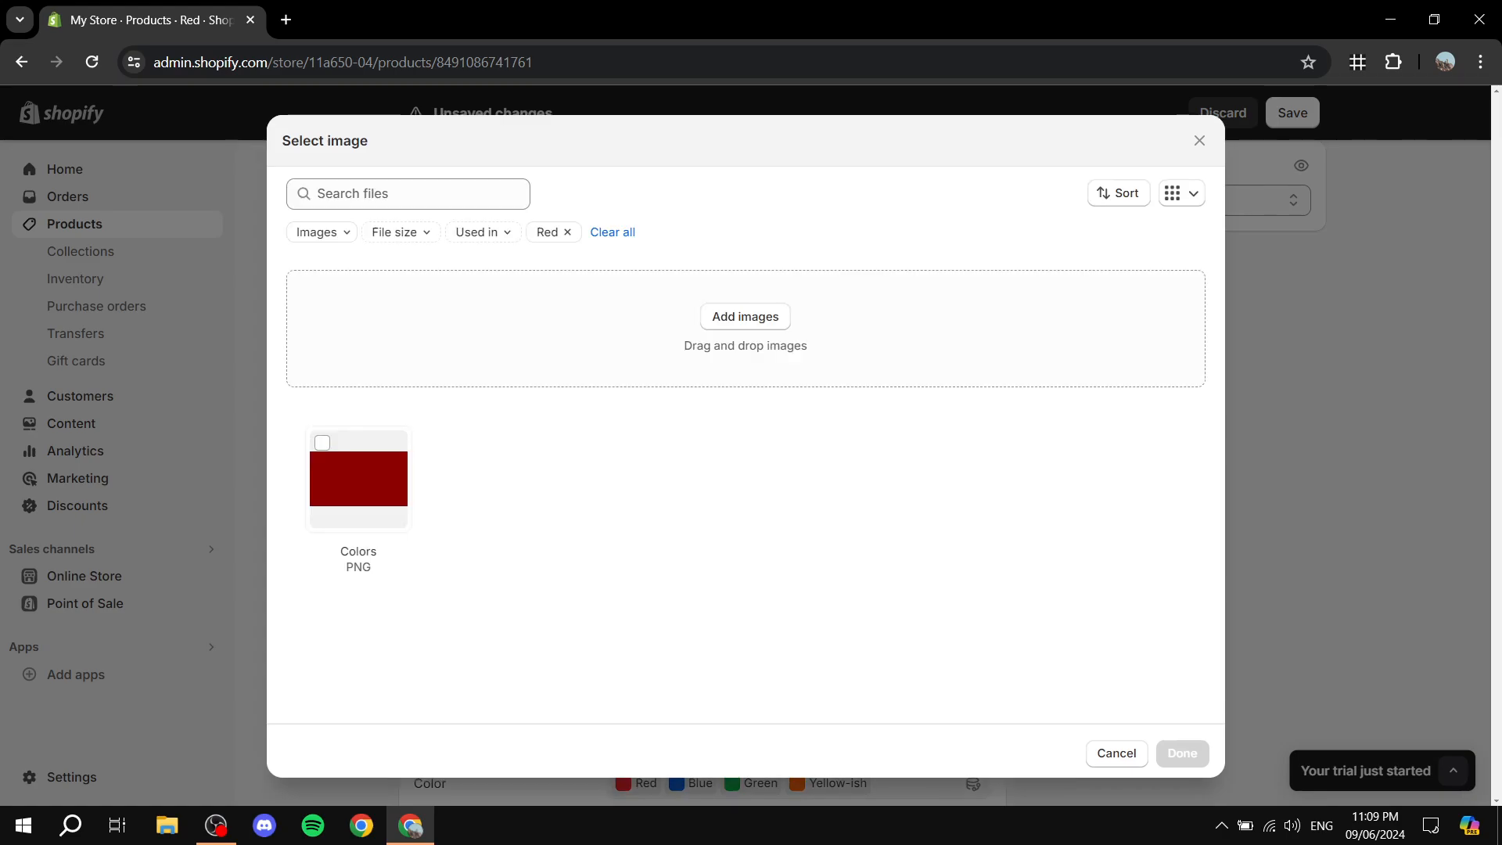
pyautogui.click(745, 317)
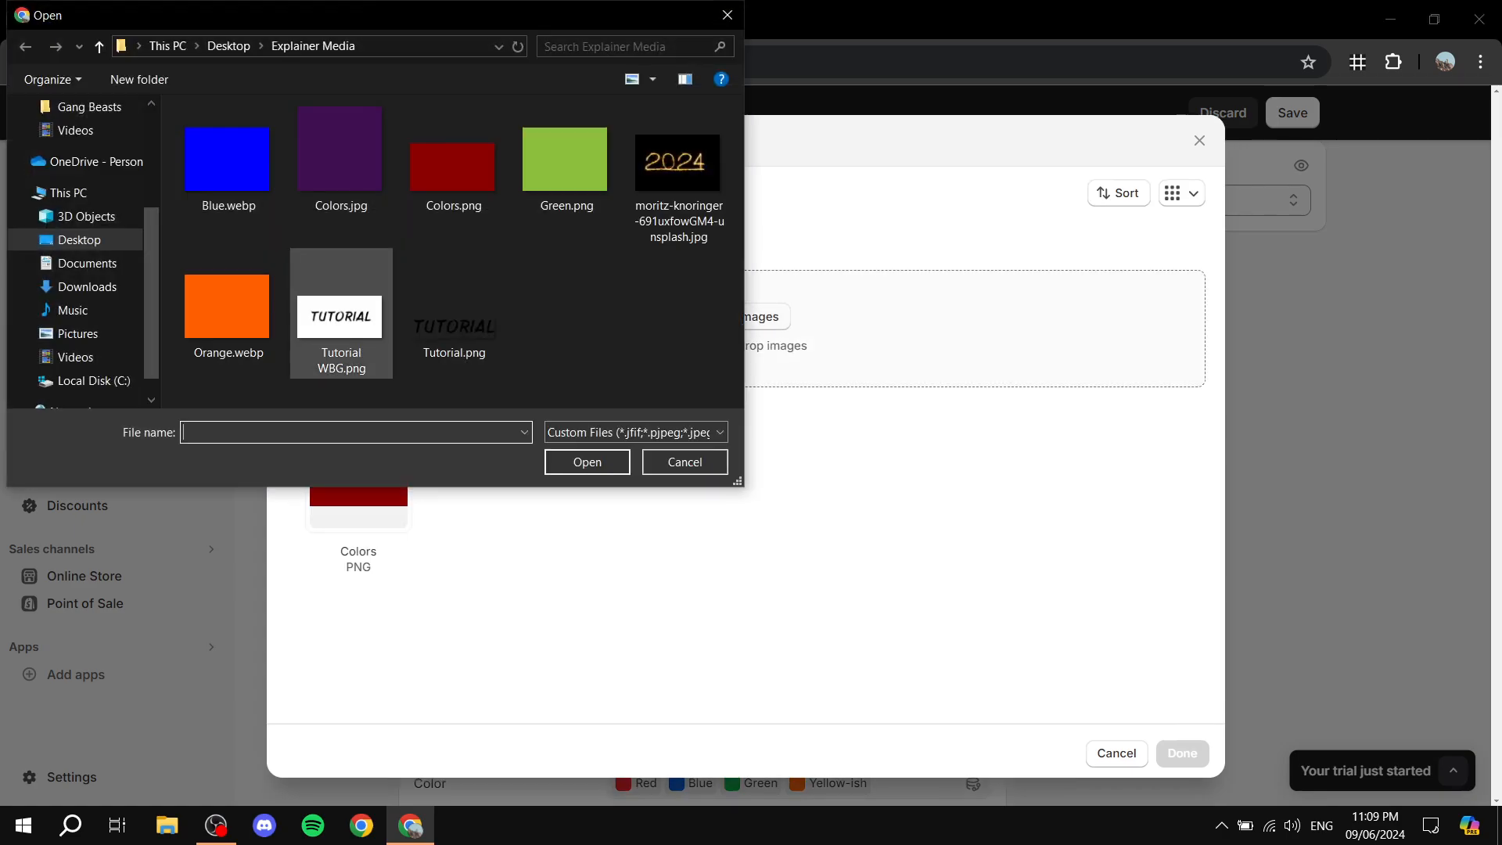
pyautogui.doubleClick(228, 159)
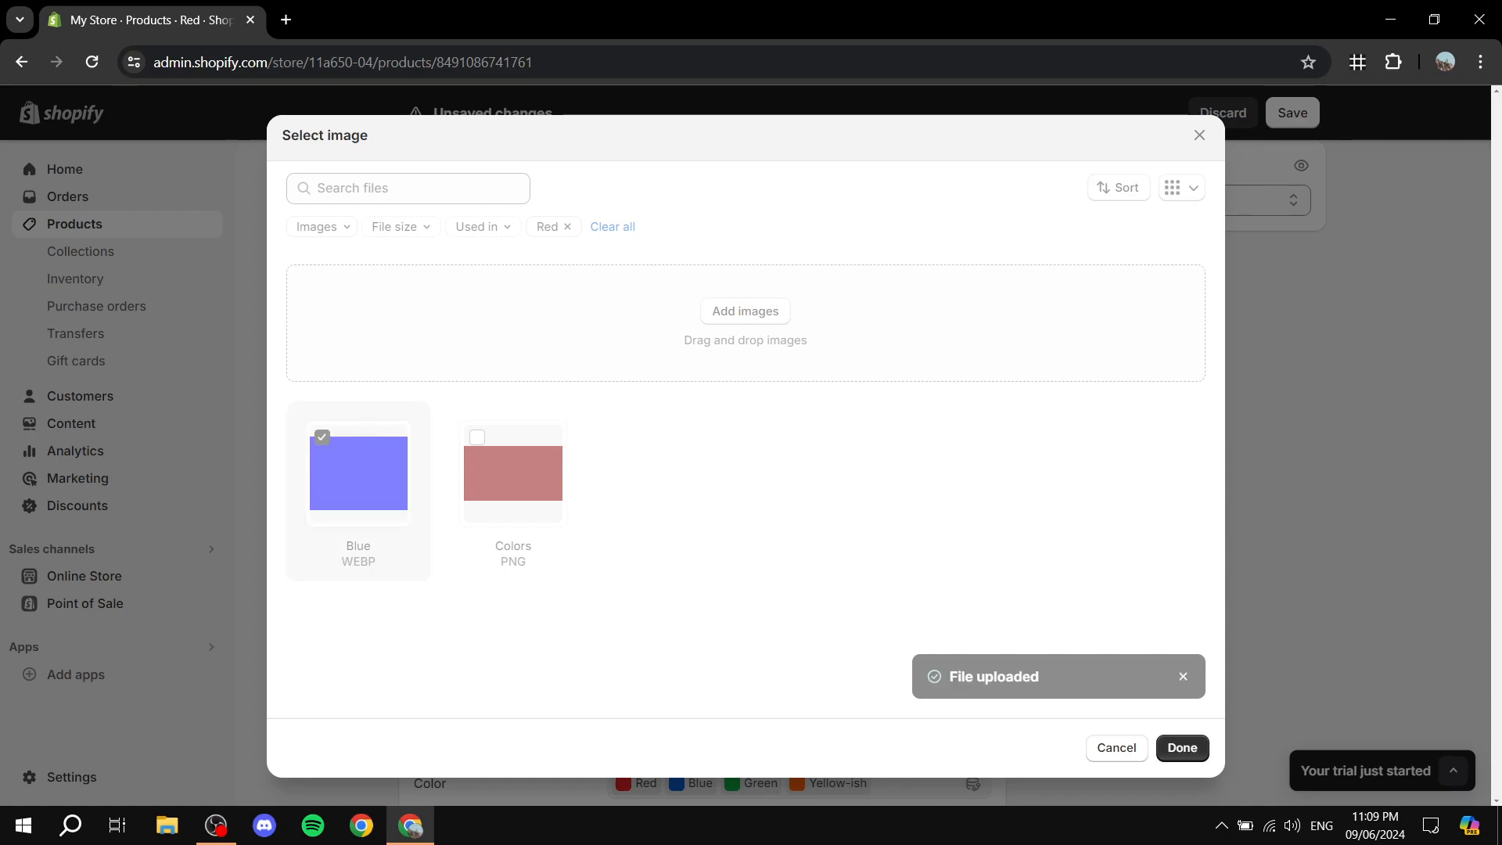
pyautogui.click(1182, 747)
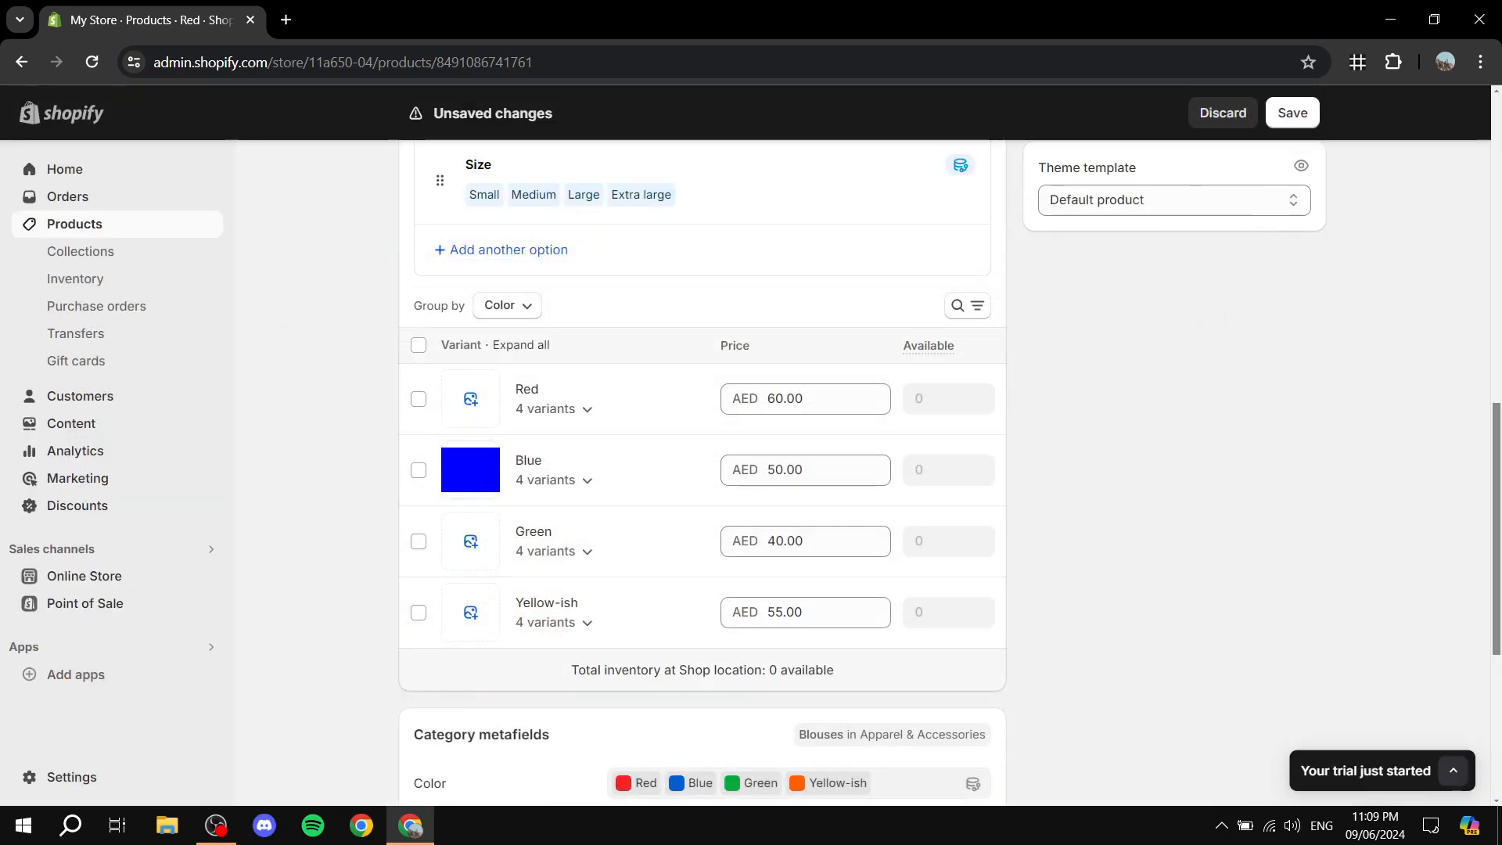
# - With the variants grouped by Size, upload Green.png as the image of the Extra large variants and save the product
pyautogui.click(507, 305)
pyautogui.click(512, 382)
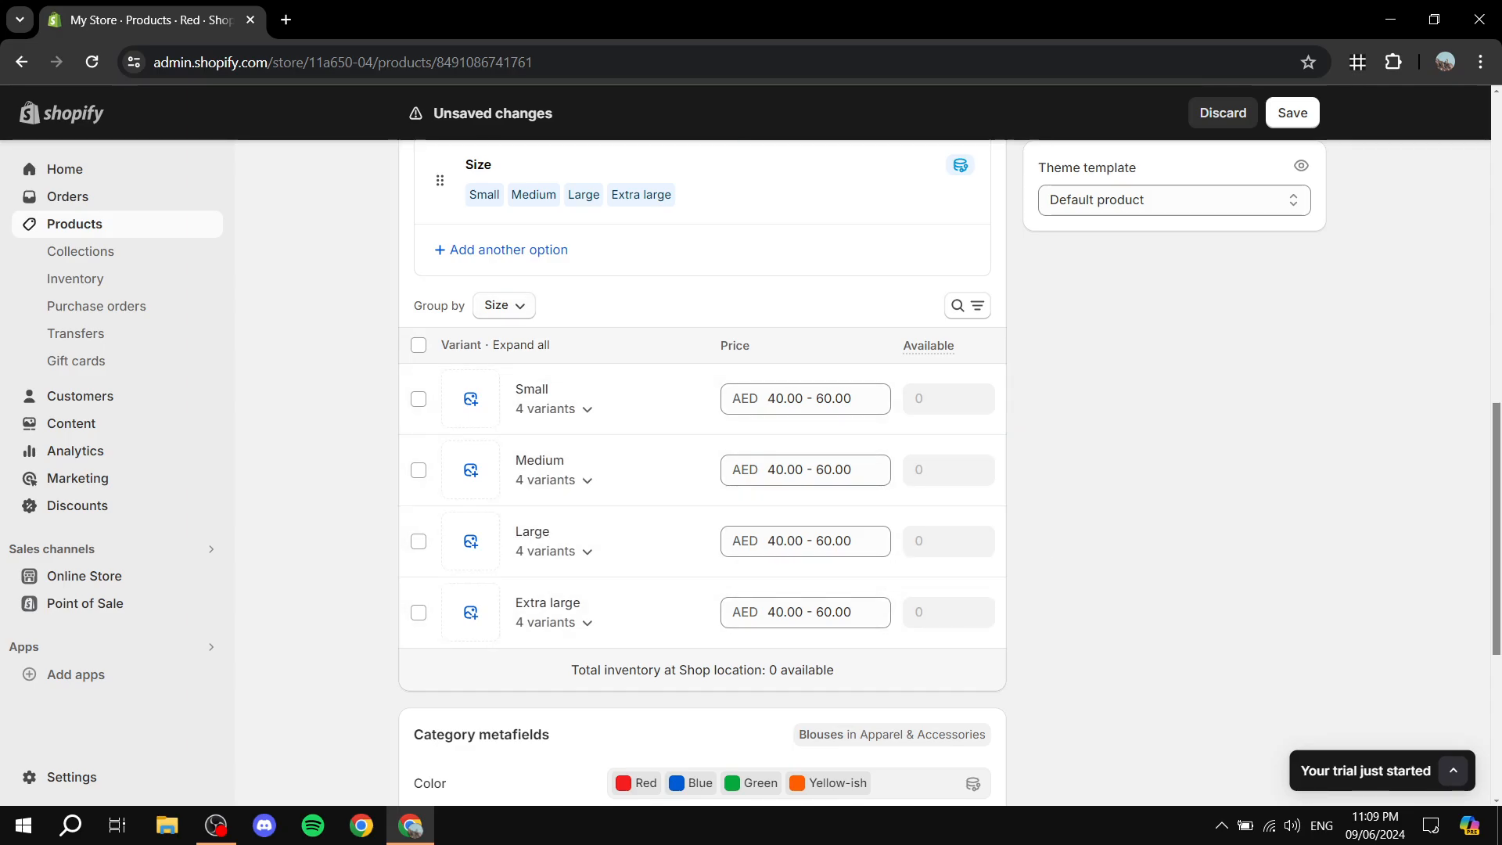
pyautogui.click(470, 612)
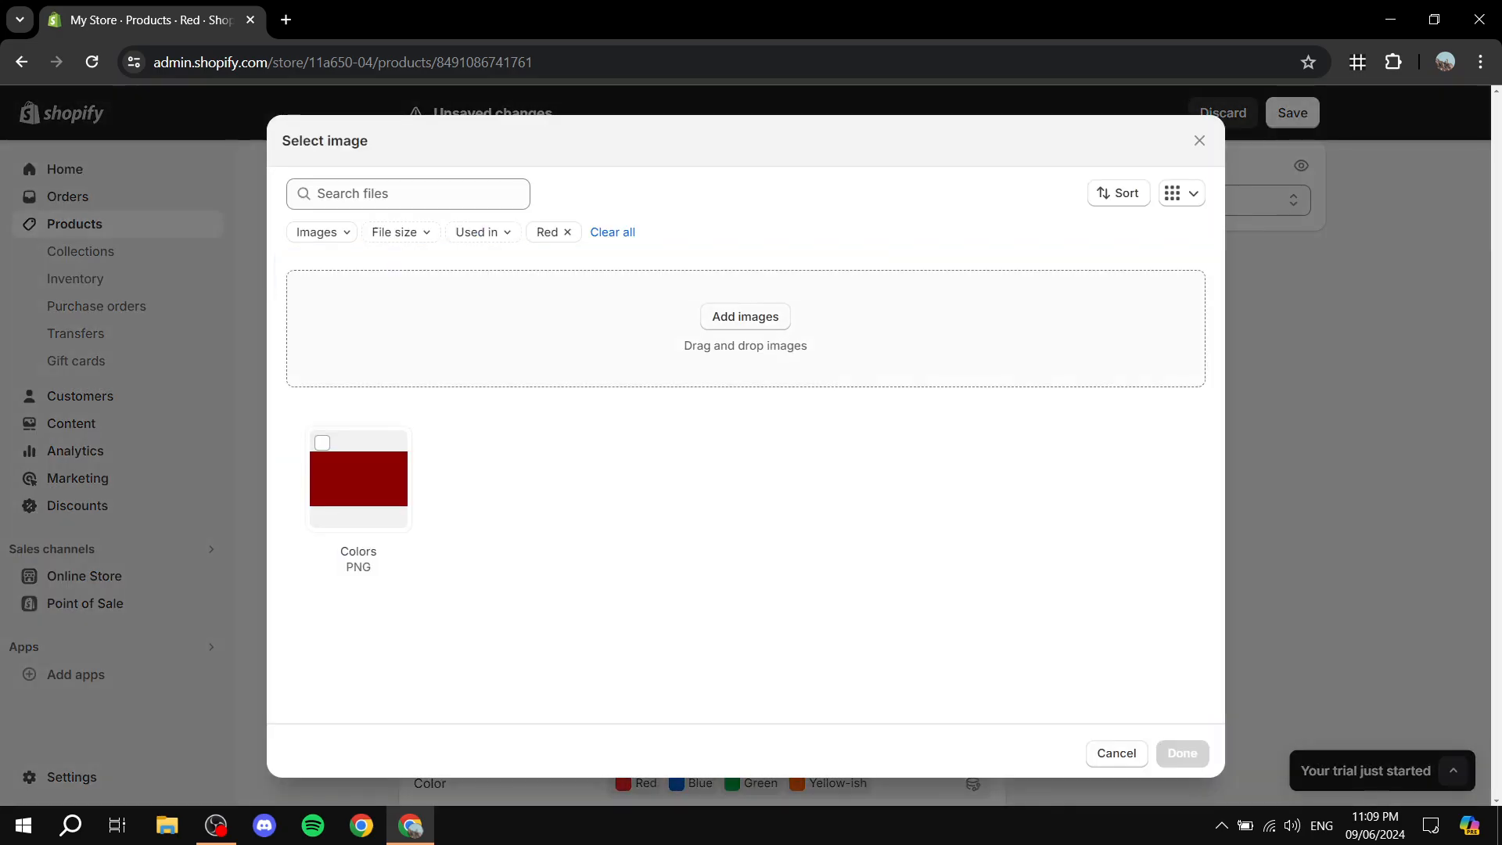
pyautogui.click(746, 316)
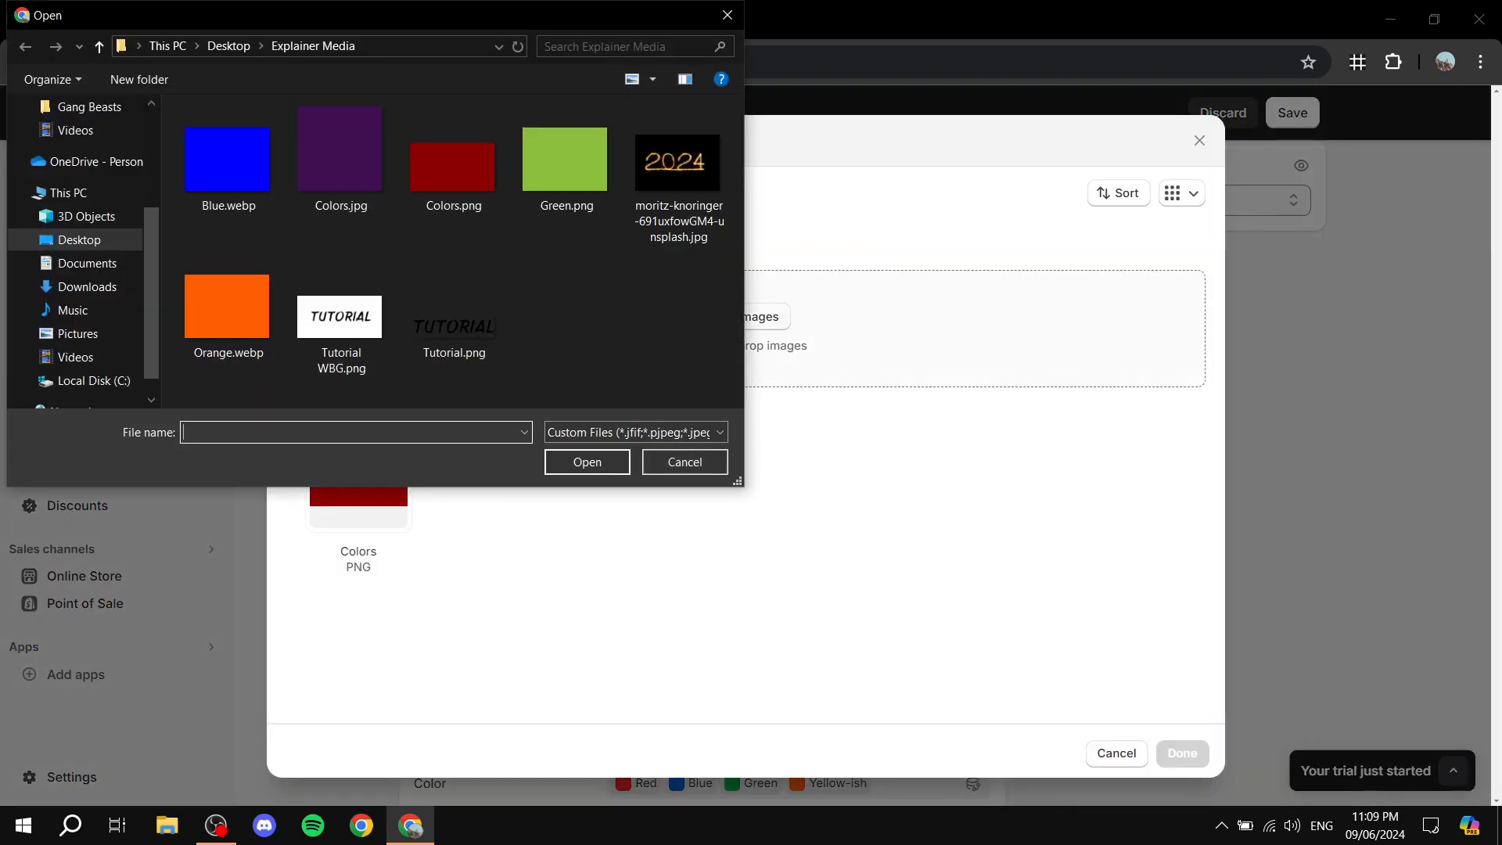
pyautogui.doubleClick(566, 160)
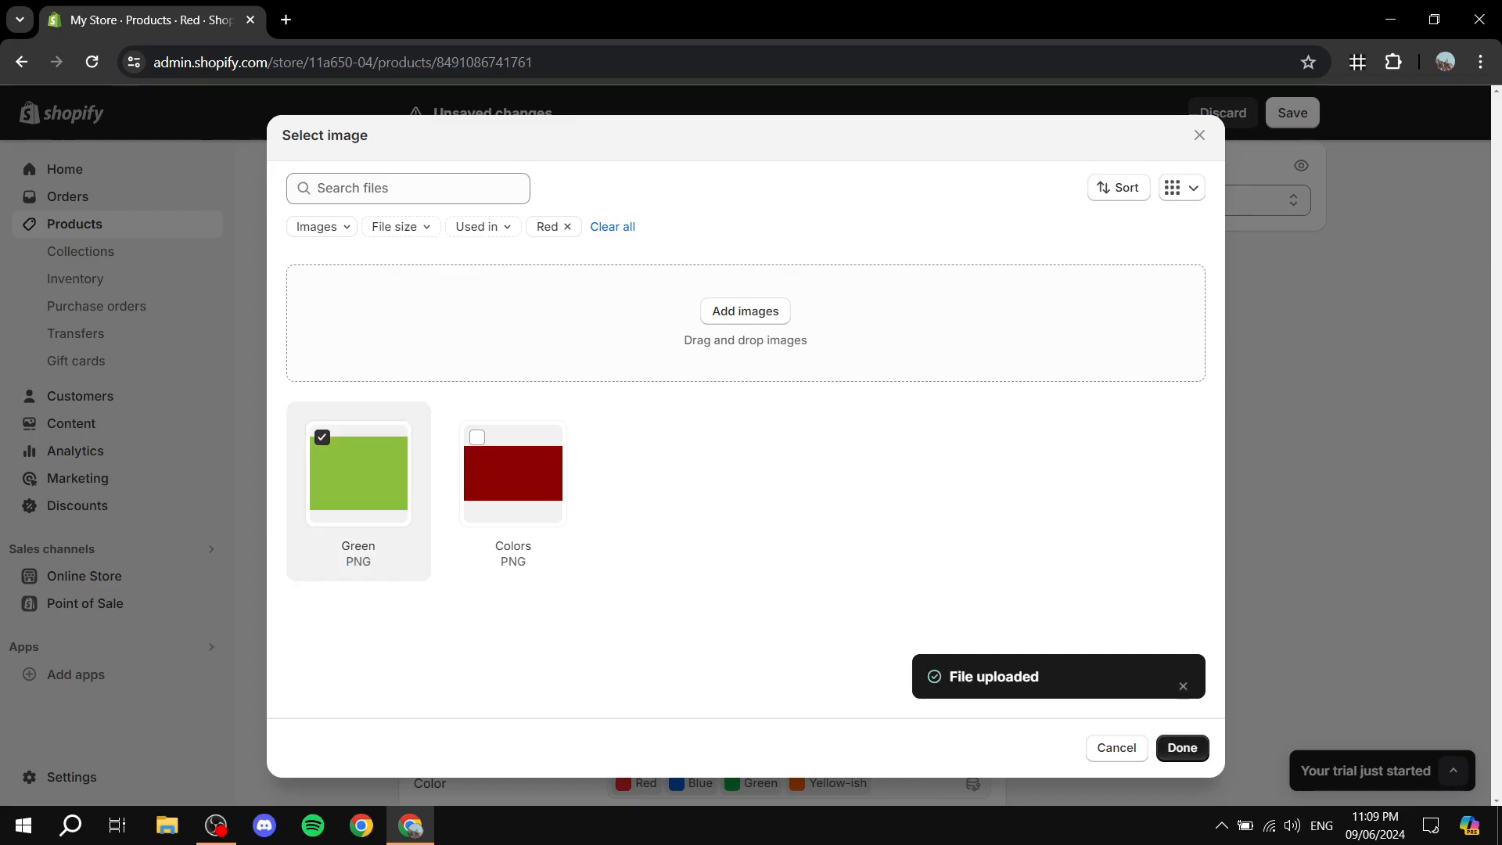
pyautogui.click(1182, 747)
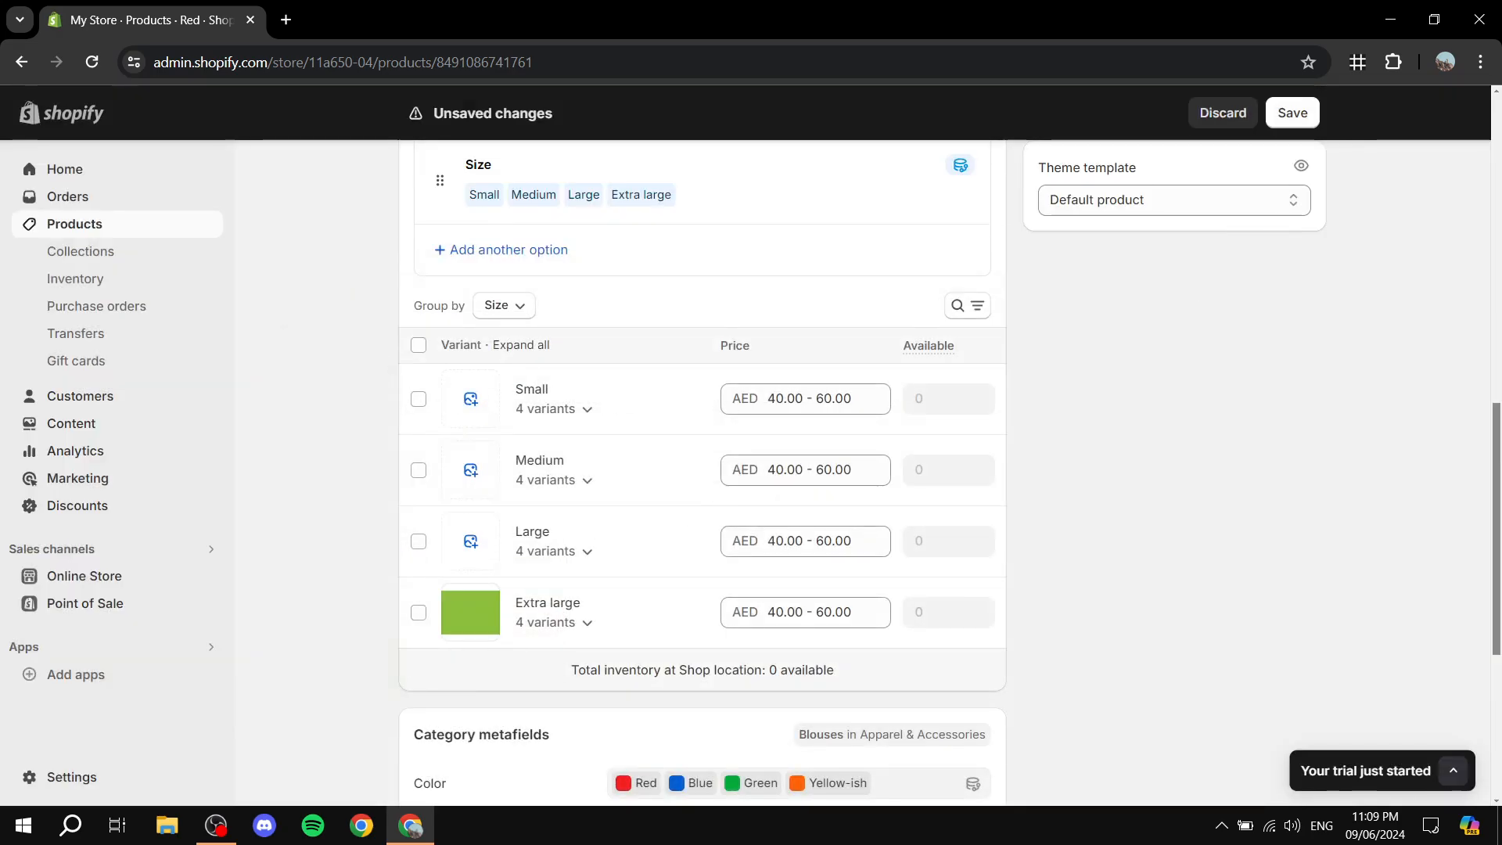
pyautogui.click(1293, 112)
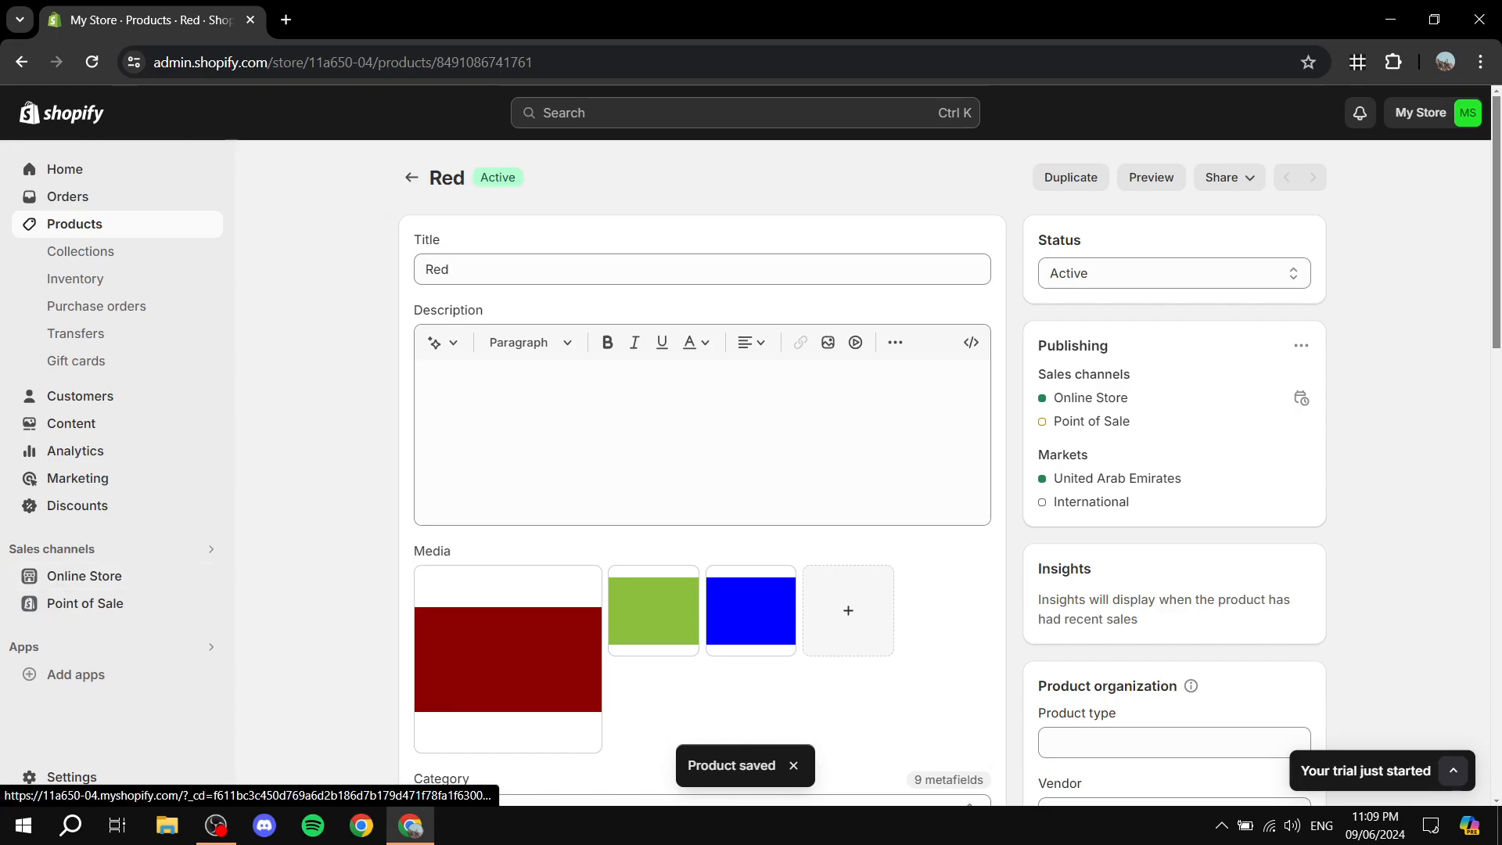
# - View the Red product in the online store and check its images and prices for the Blue color and the Green color in Extra large
pyautogui.click(209, 575)
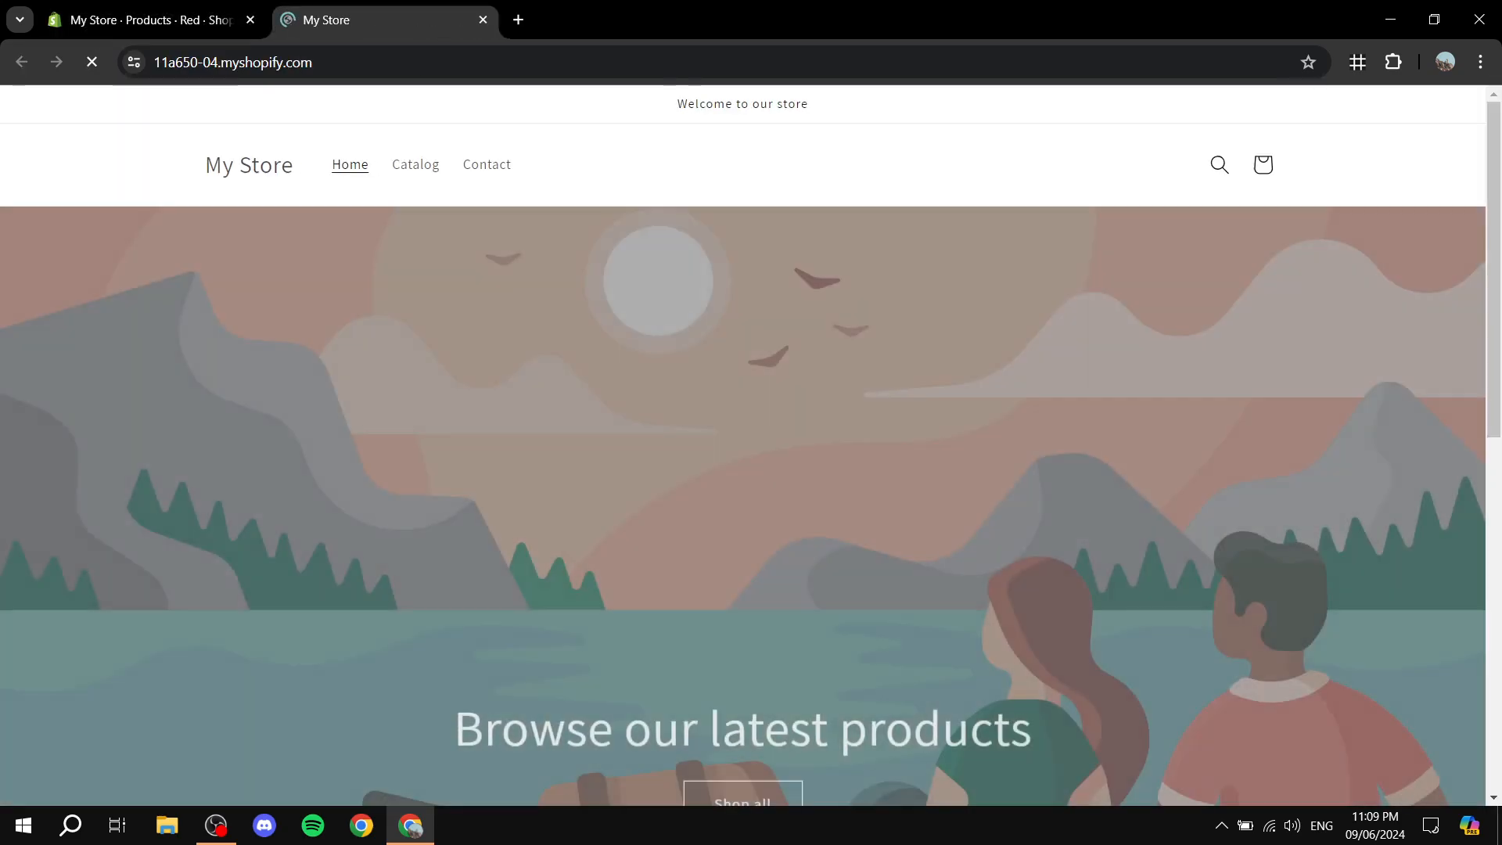
pyautogui.scroll(-7, 743, 446)
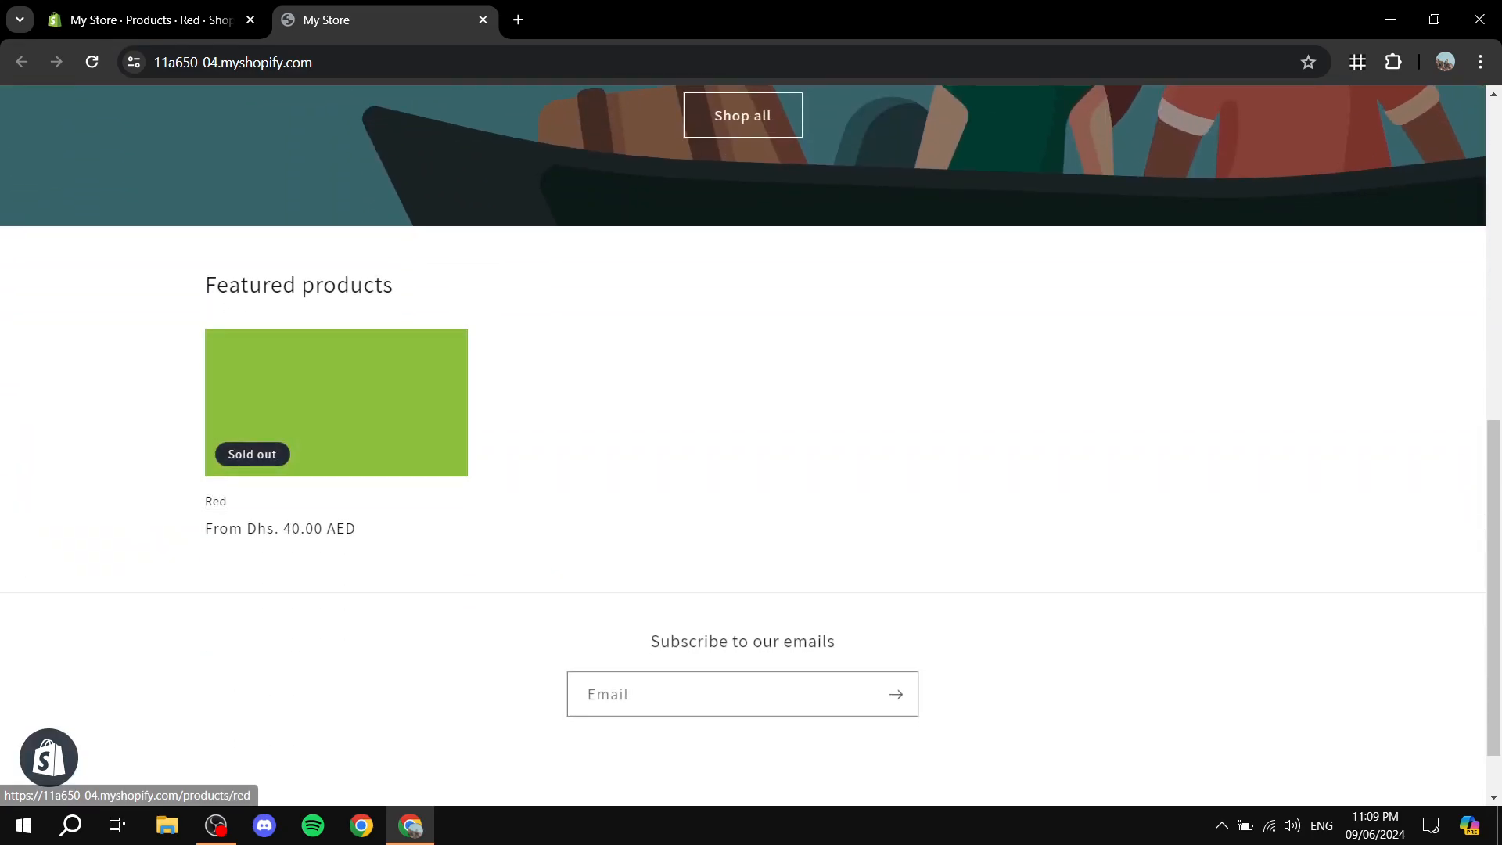
pyautogui.click(336, 407)
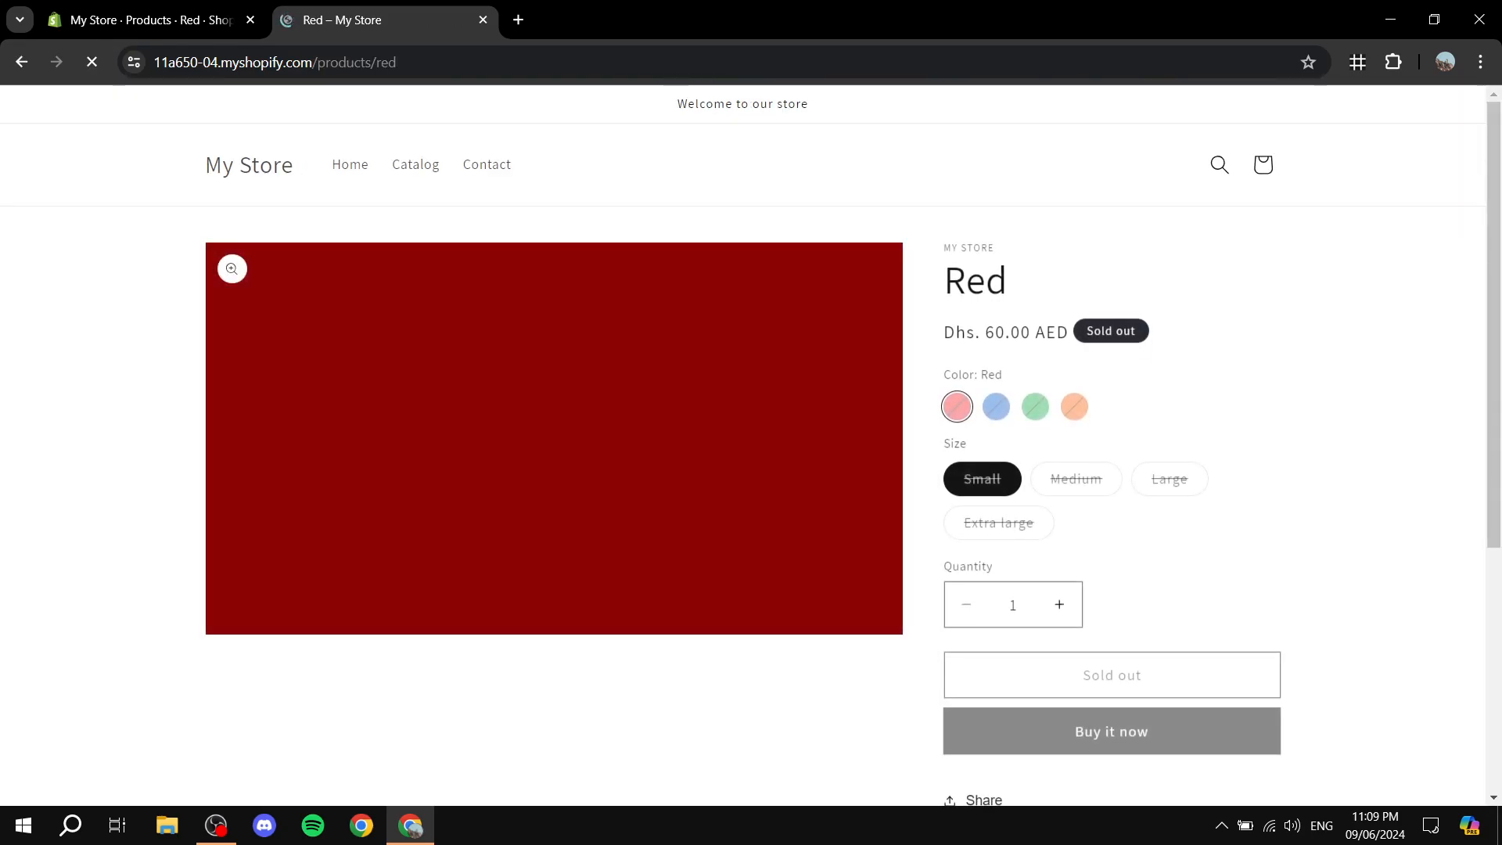
pyautogui.click(996, 406)
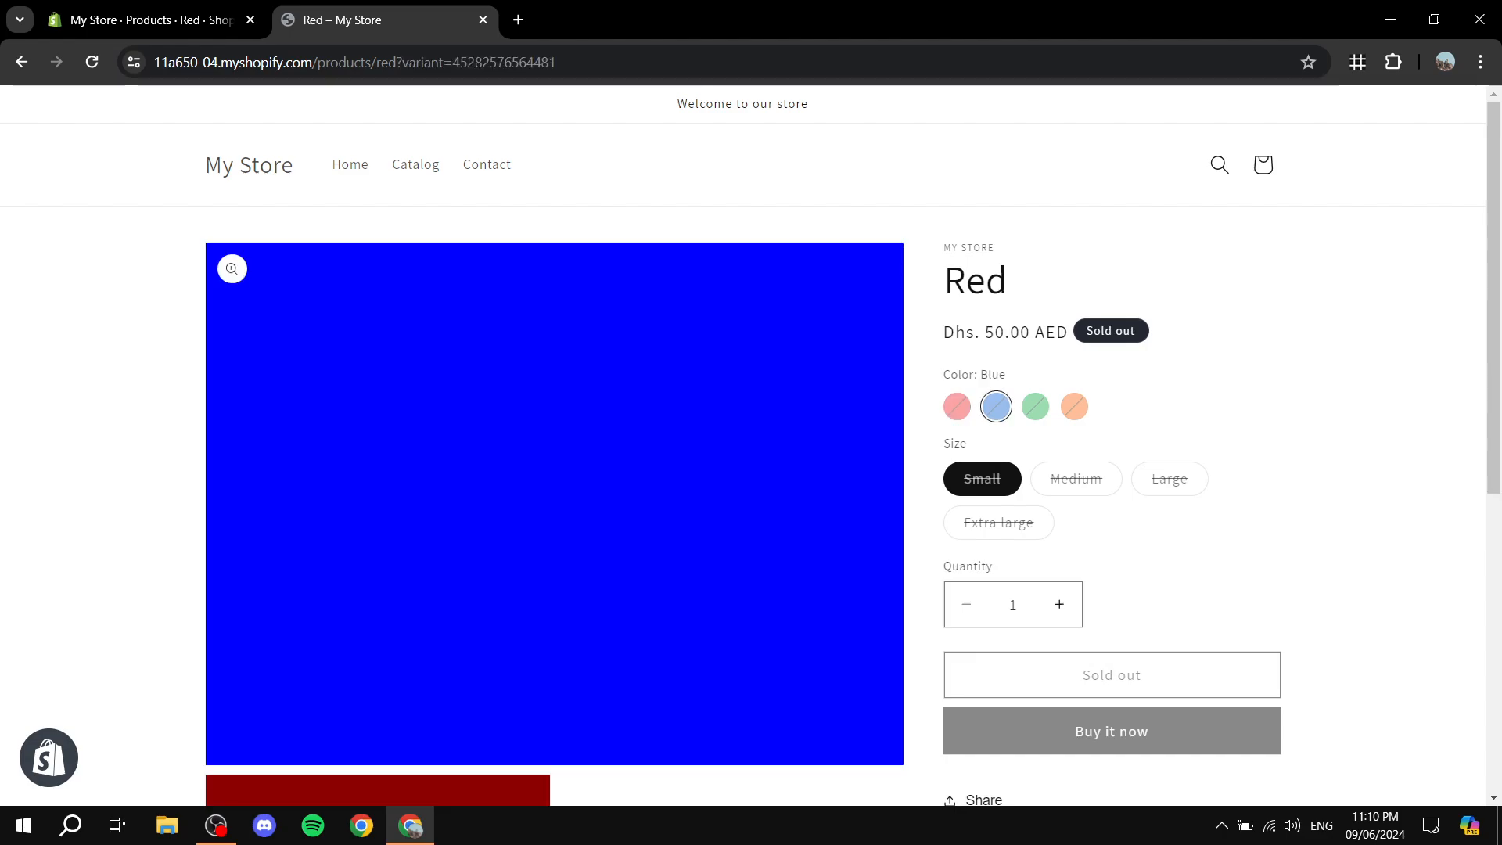
pyautogui.click(1035, 407)
pyautogui.click(998, 523)
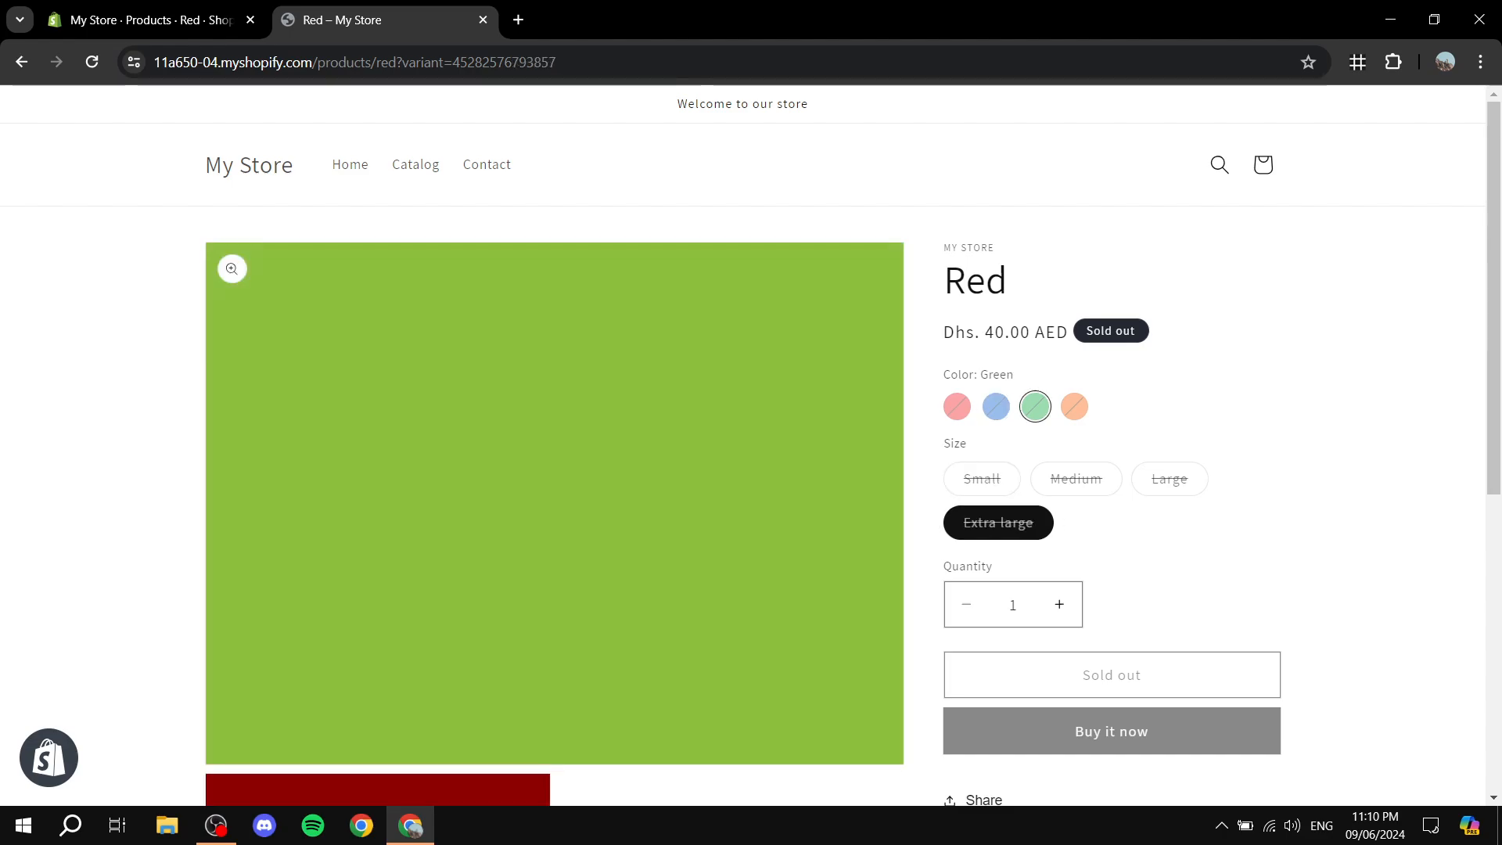
pyautogui.scroll(-5, 751, 438)
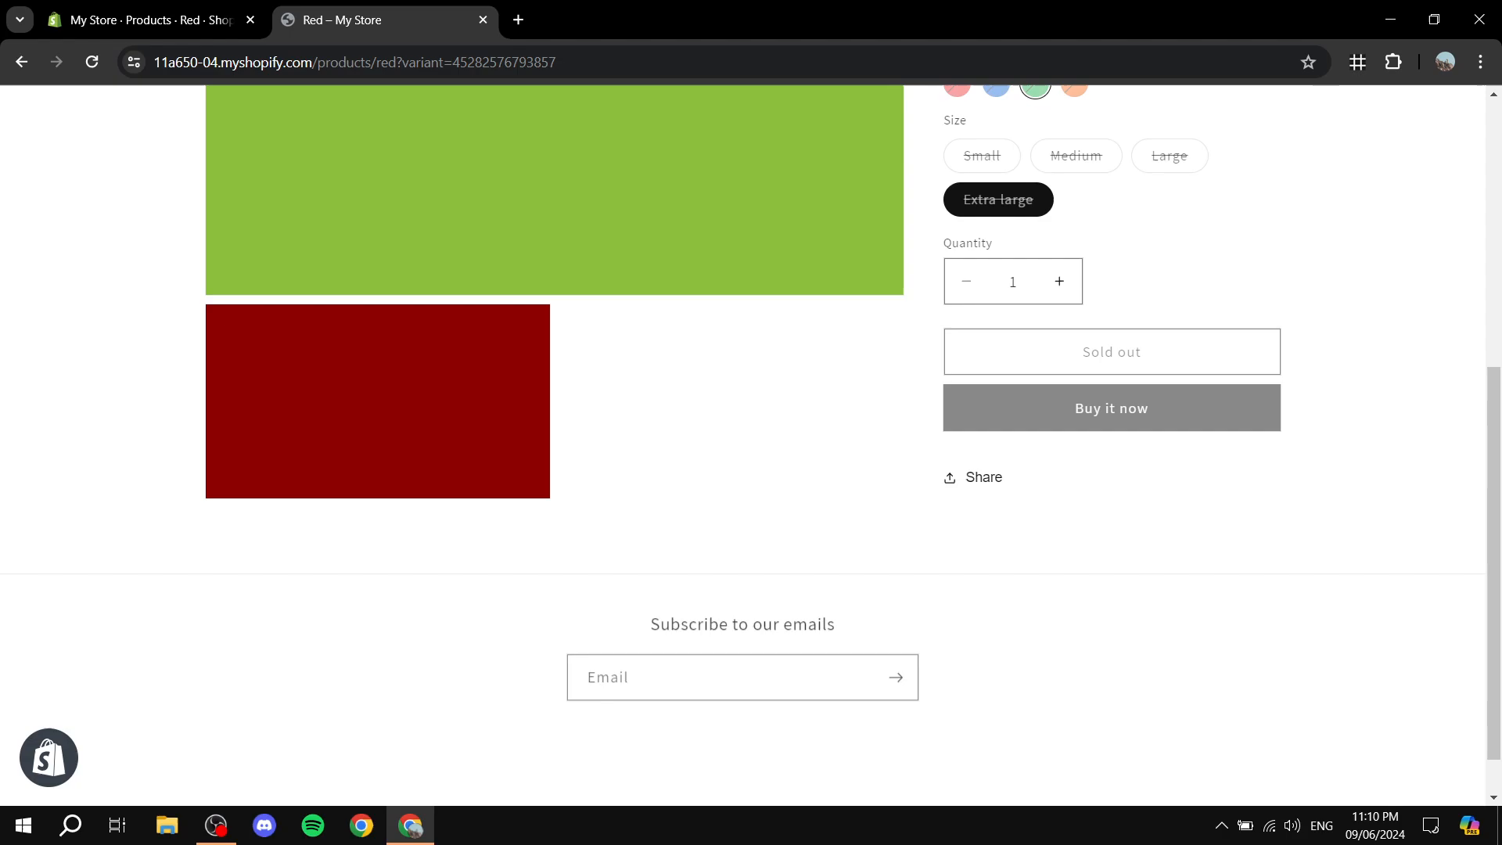
pyautogui.scroll(5, 751, 438)
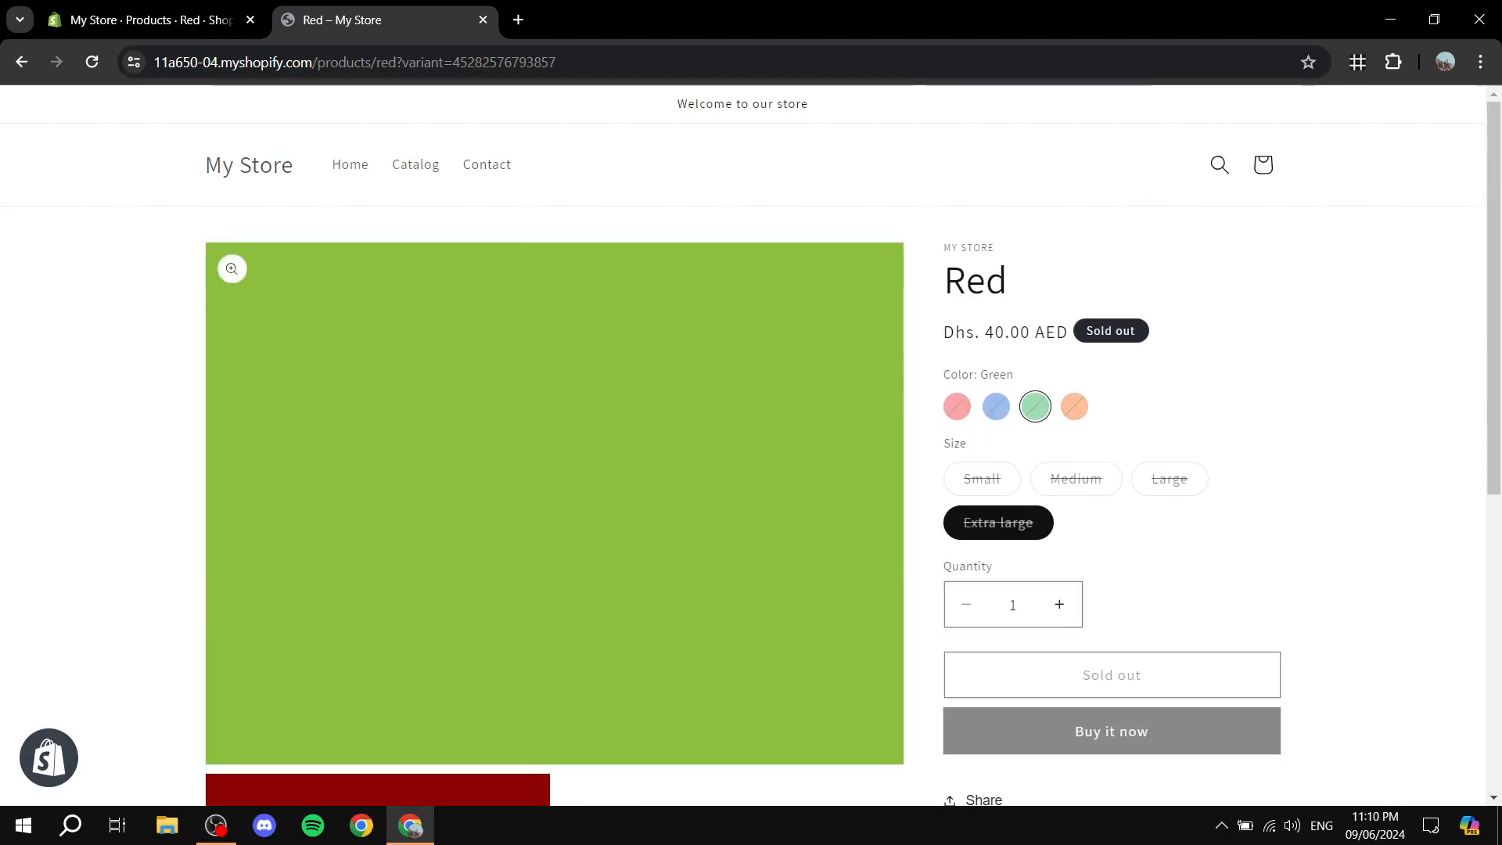